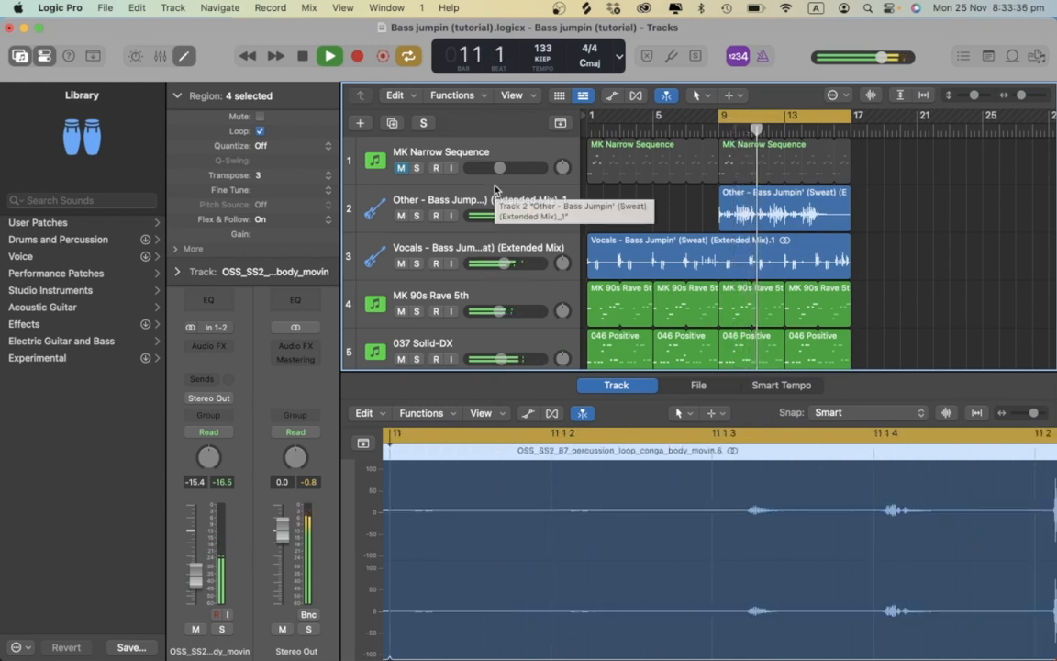
Mute the MKV1_Kick_106 track during playback to hear the mix without it, restore the kick, and stop playback.
scroll(497, 189, down, 2)
scroll(471, 178, down, 1)
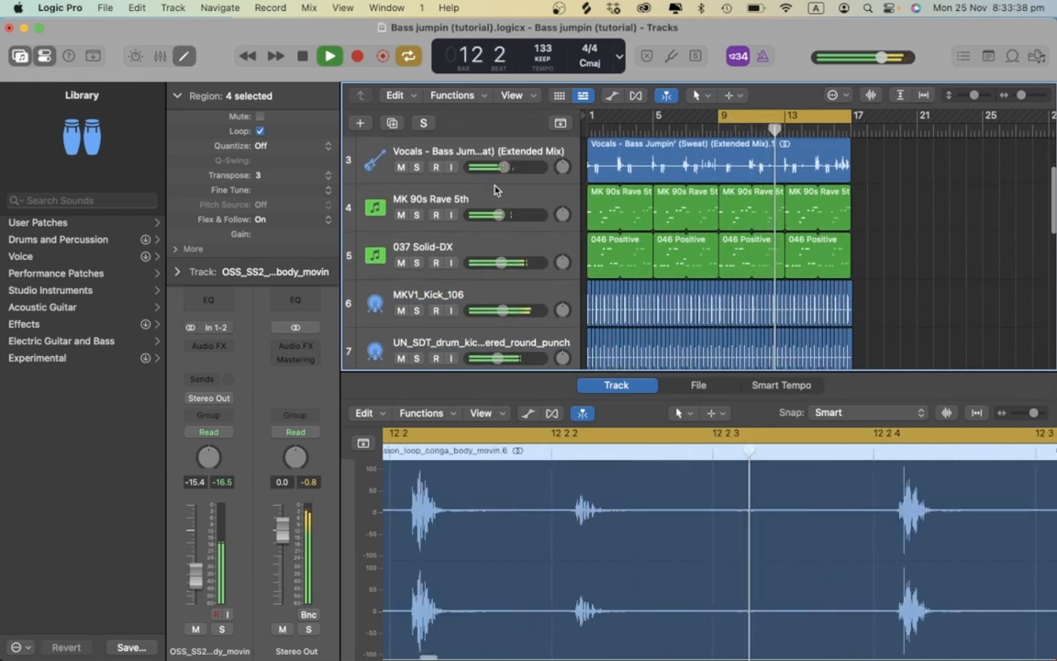
click(401, 310)
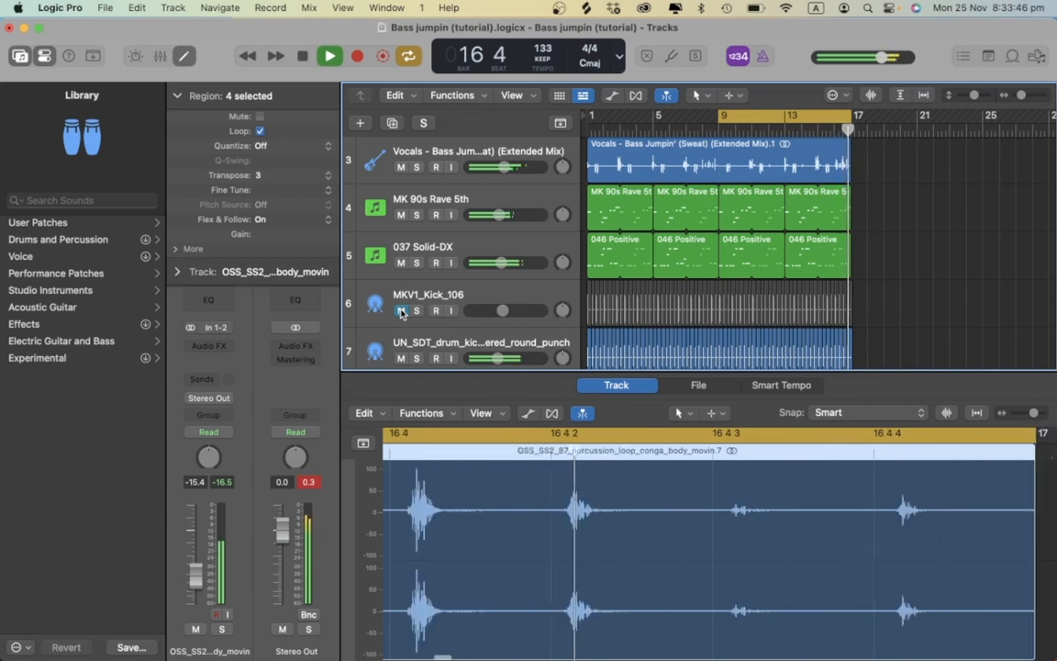
click(401, 311)
scroll(634, 236, up, 1)
key(space)
scroll(633, 237, up, 3)
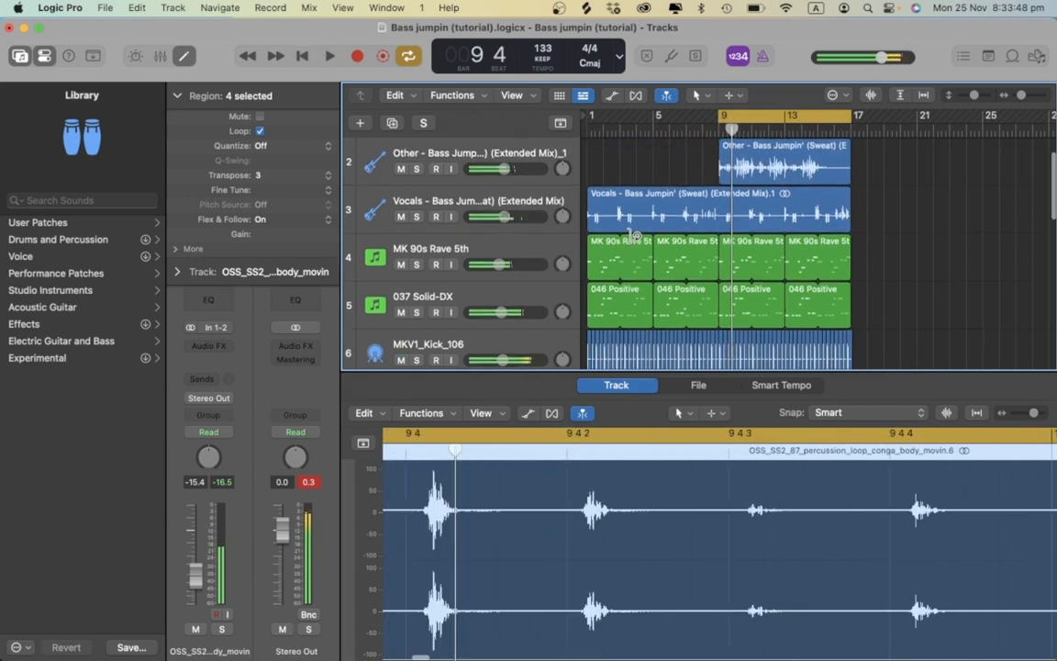
Solo the Other - Bass Jumpin' stem track and play its region from bar 9.
click(418, 216)
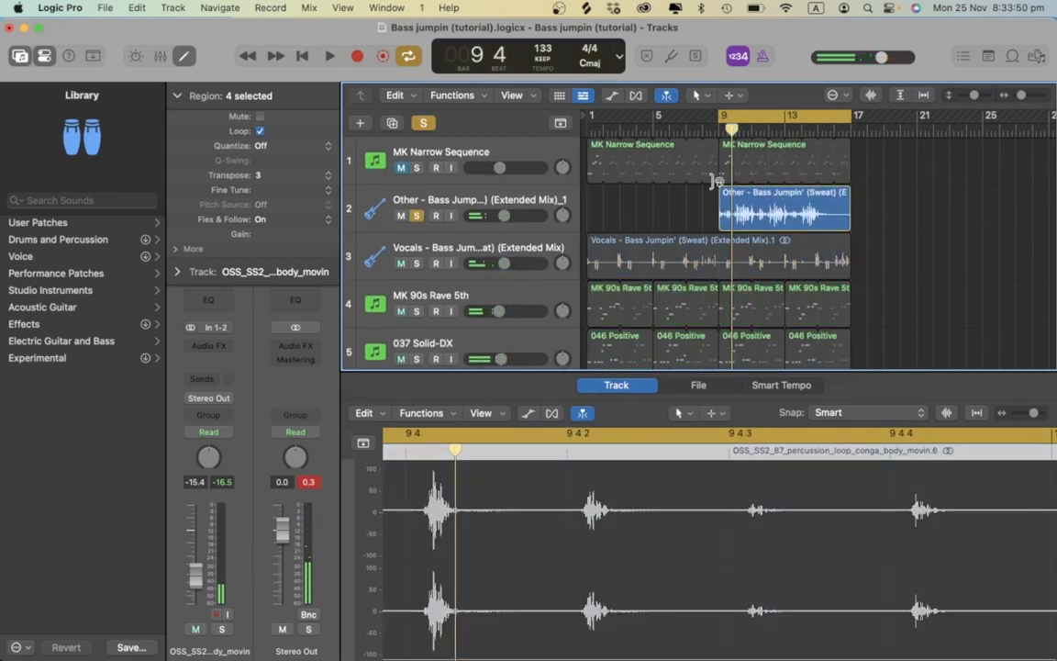
key(super+Right)
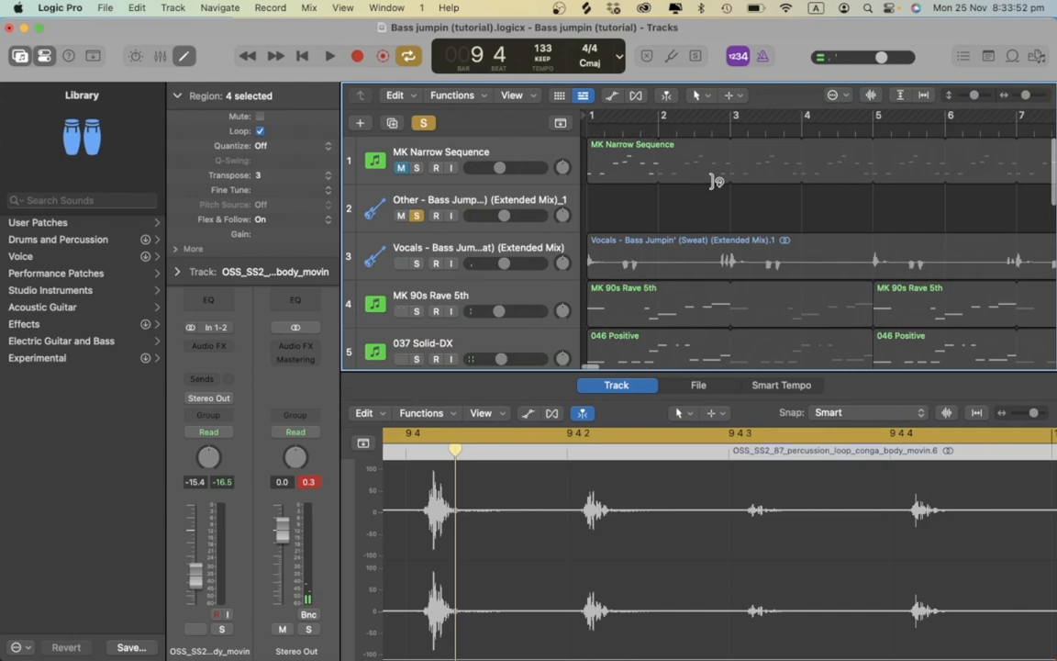
key(super+Left)
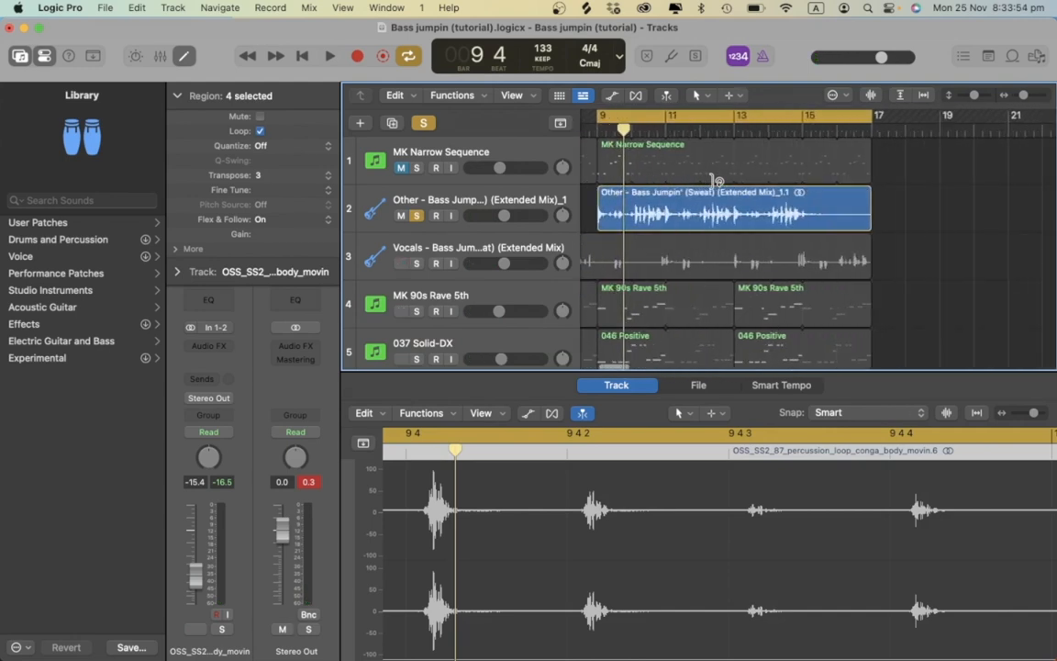
key(space)
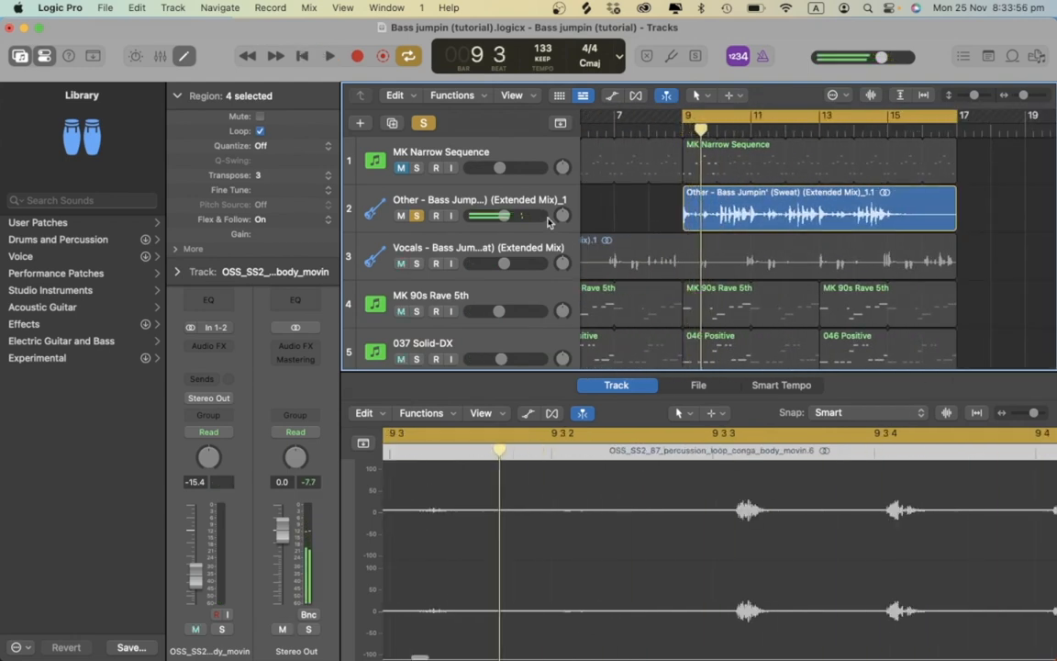
click(618, 216)
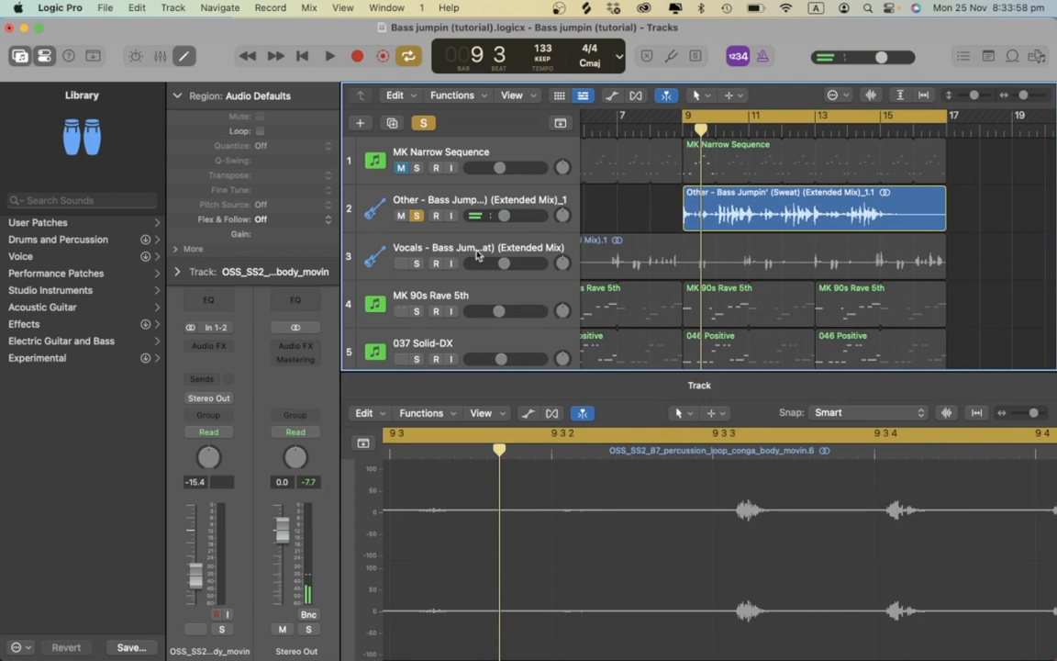
Solo the Vocals track in place of the Other stem and play its opening from bar 9.
click(416, 263)
click(418, 215)
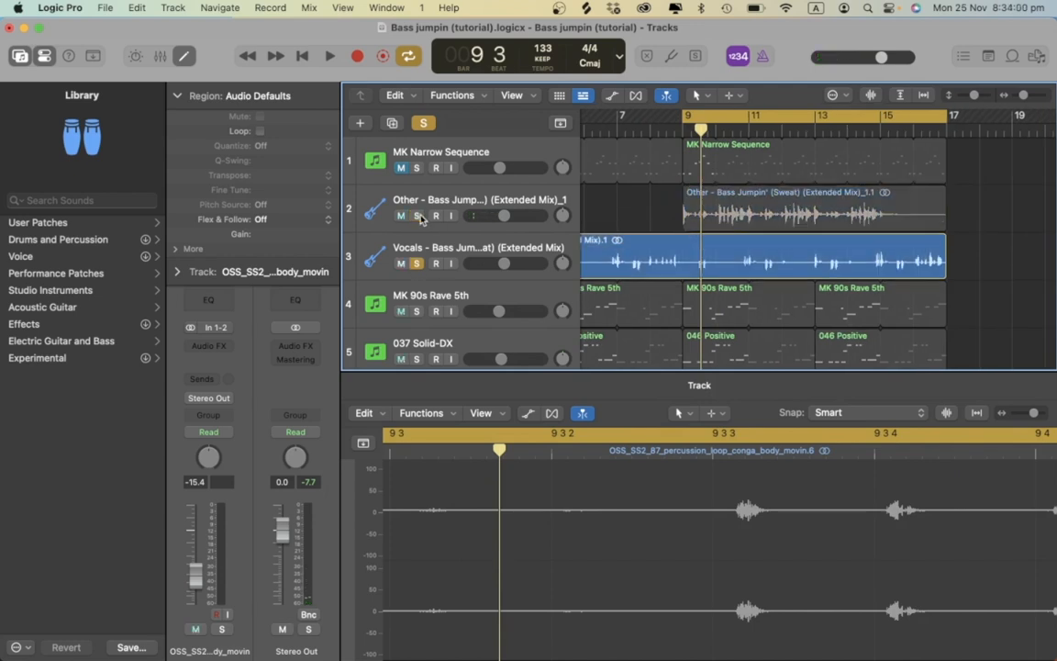
click(475, 247)
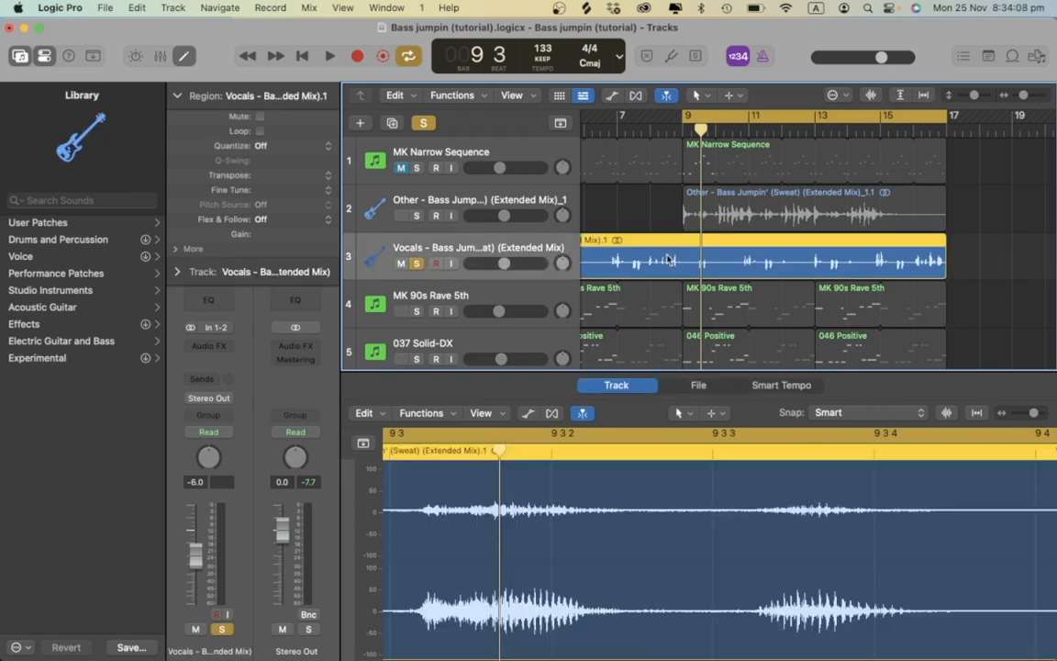
key(space)
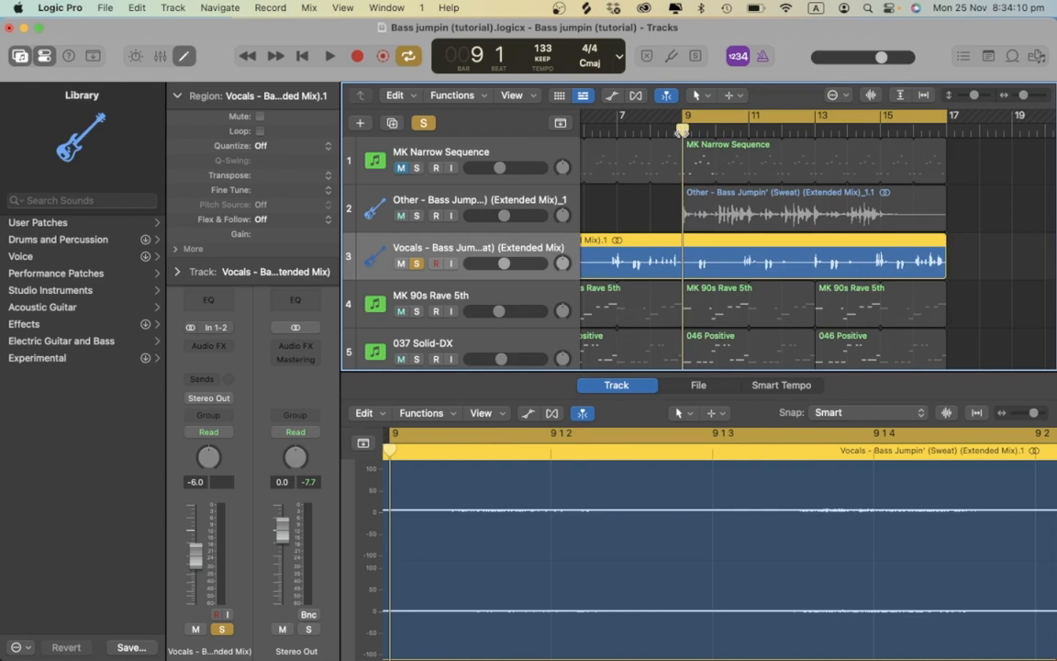
key(space)
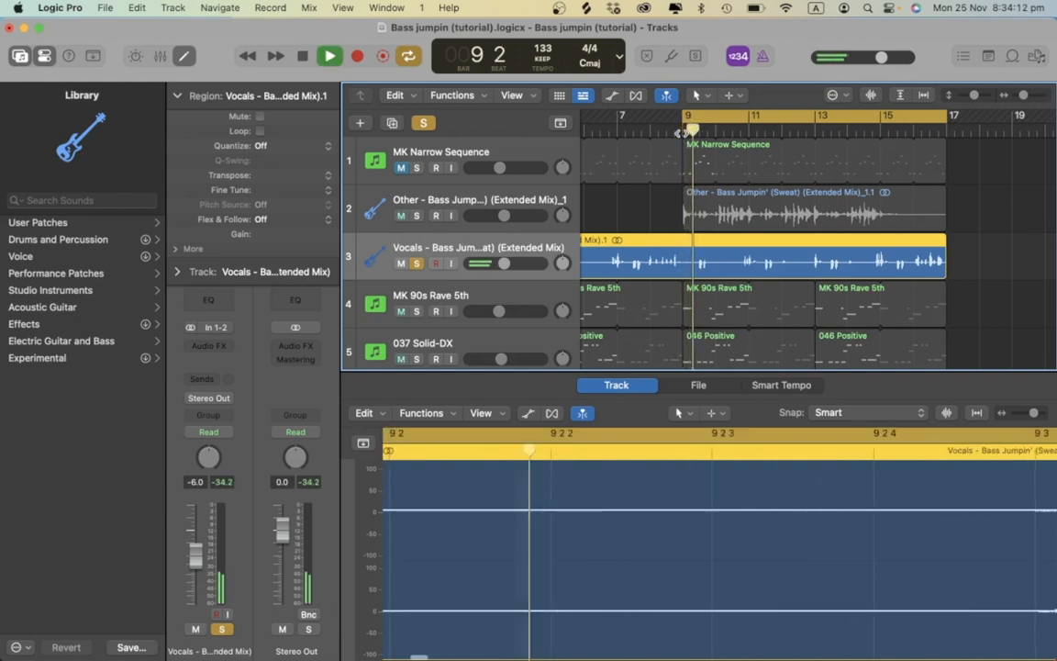
key(space)
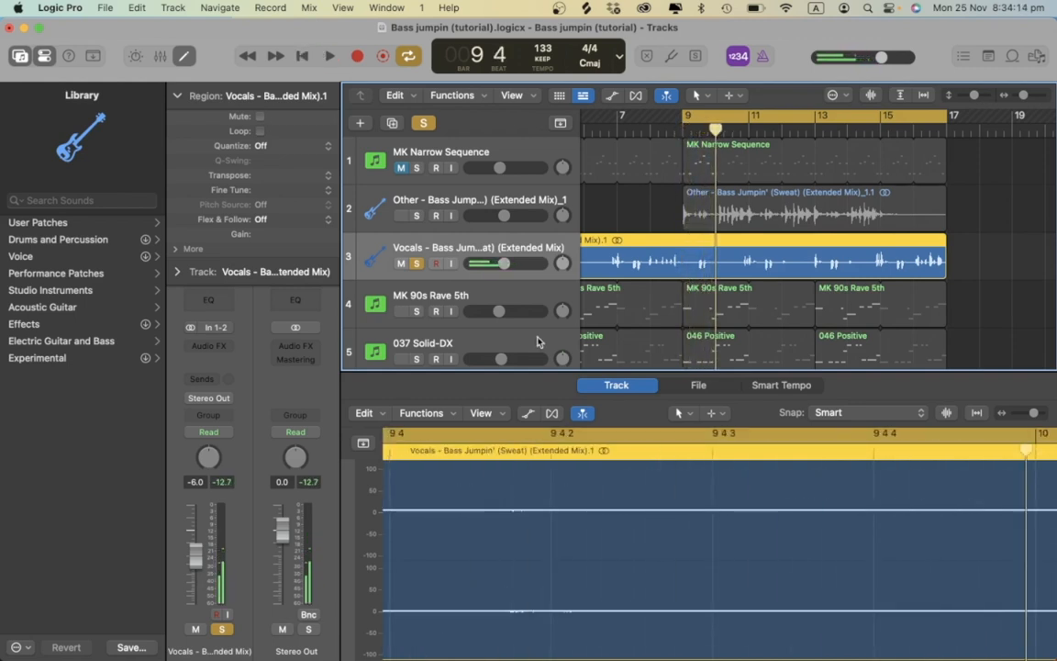
Examine the Vocals region's waveform between bars 10 and 17 and play the soloed vocals again from bar 9.
key(super+Right)
key(super+Right)
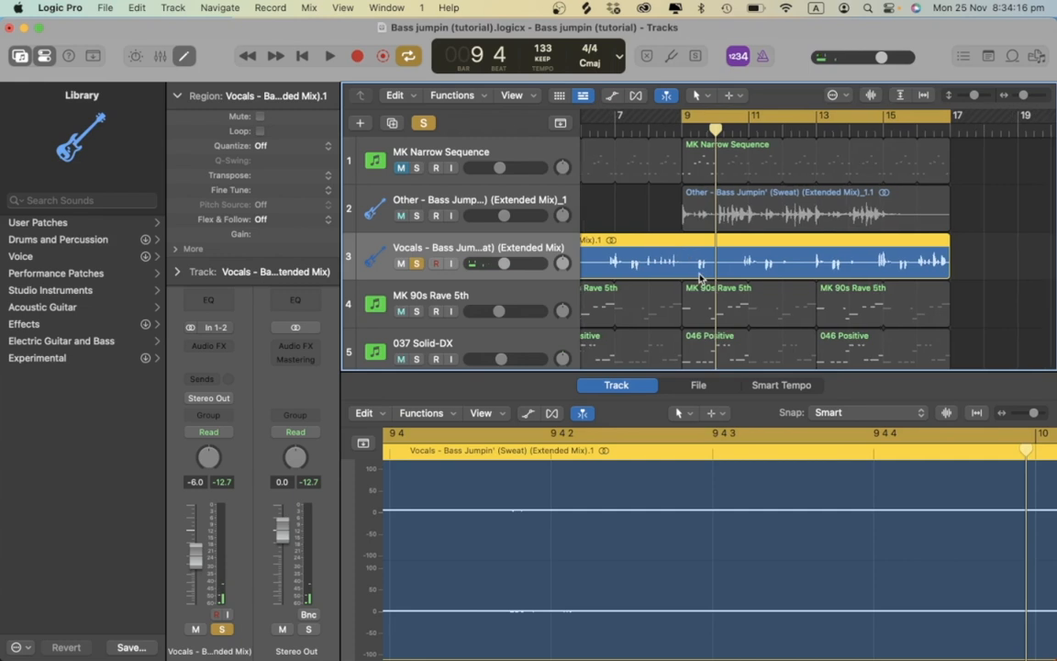
scroll(669, 266, right, 3)
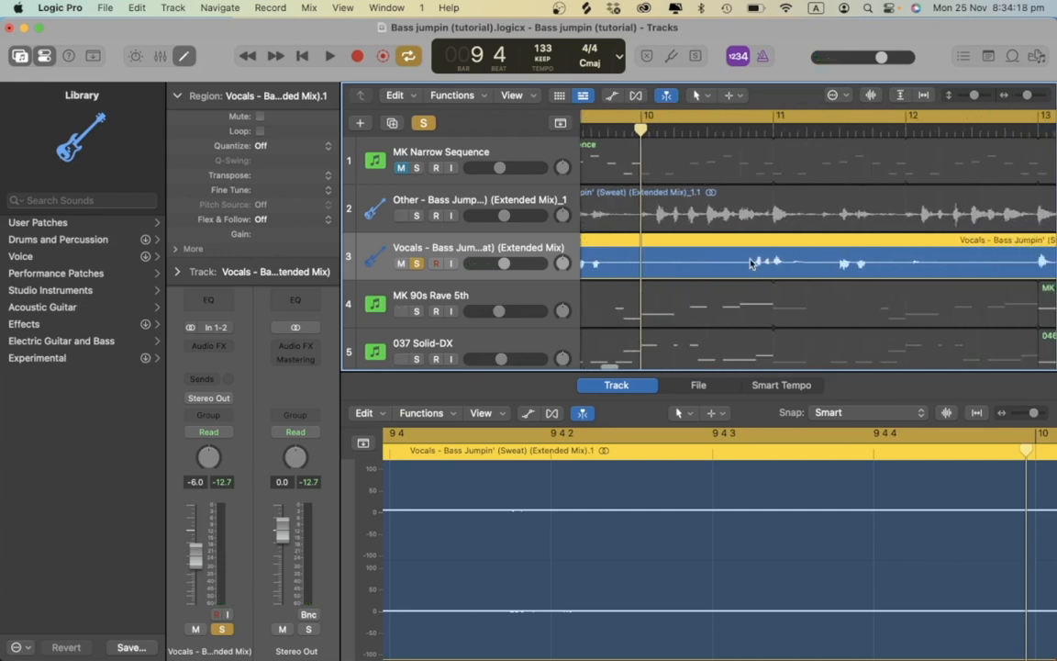
scroll(865, 280, right, 8)
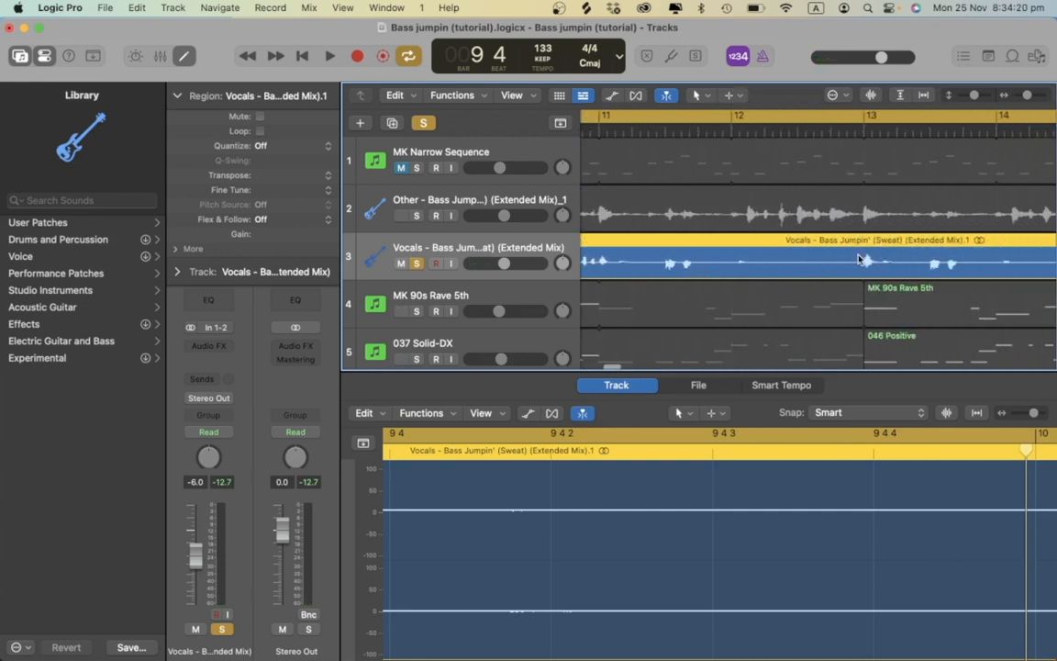
scroll(798, 271, right, 3)
scroll(902, 257, right, 3)
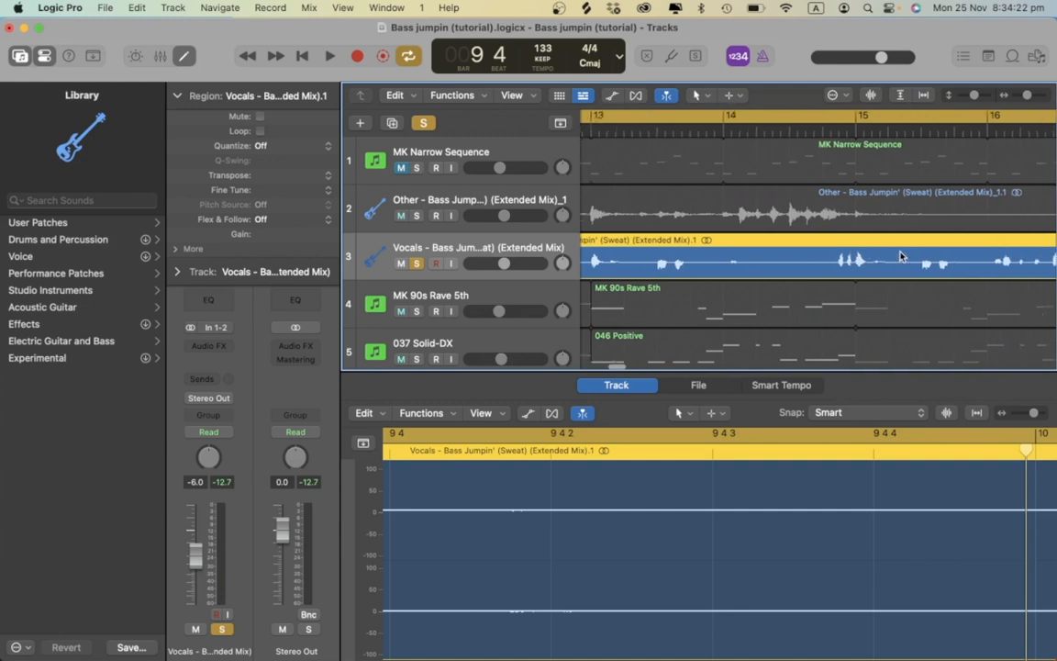
scroll(835, 268, right, 5)
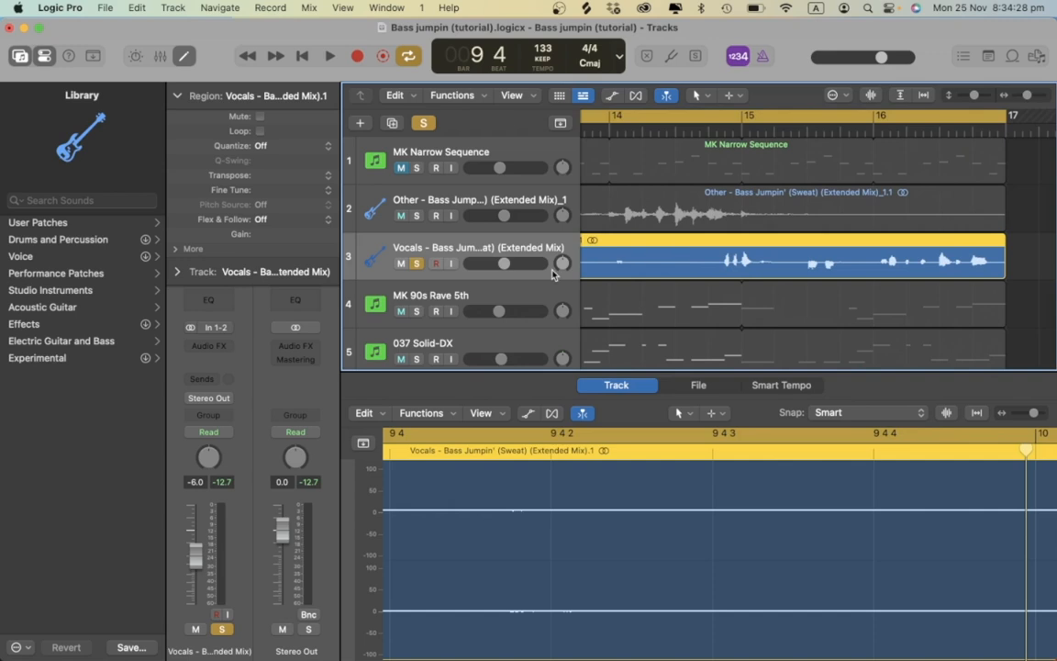
key(space)
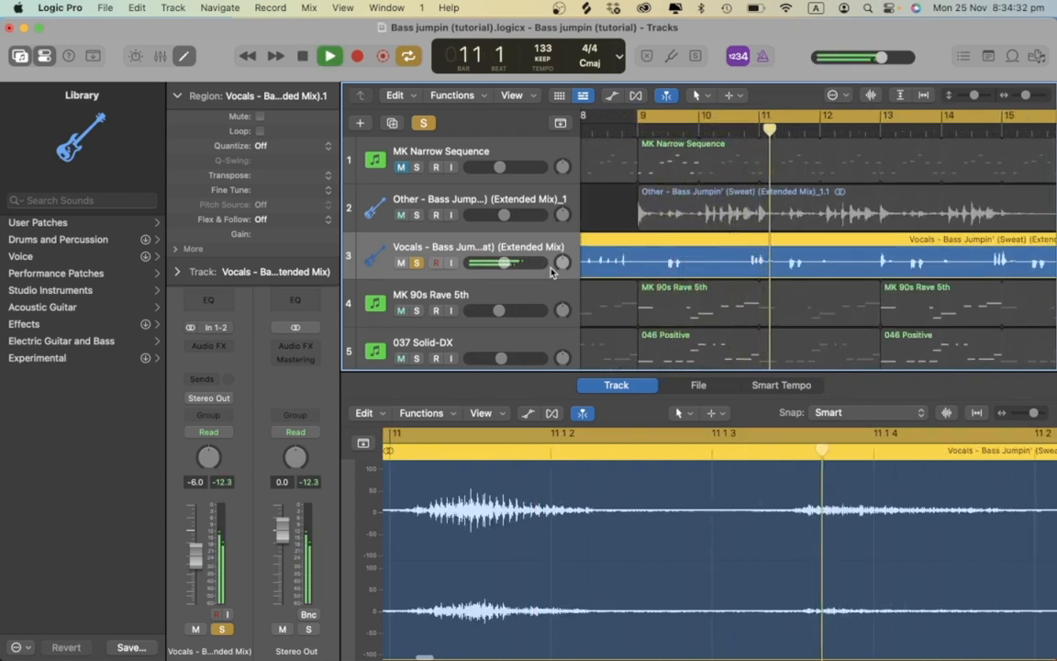
key(space)
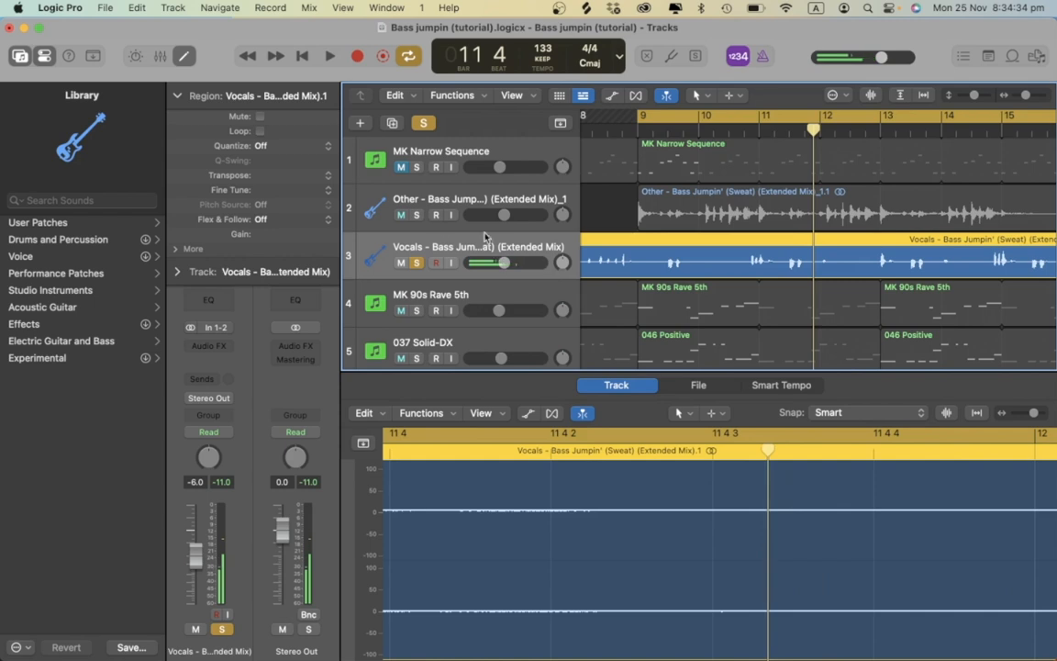
Switch solo from the Vocals track back to the Other stem and play it from bar 9.
click(416, 215)
click(417, 262)
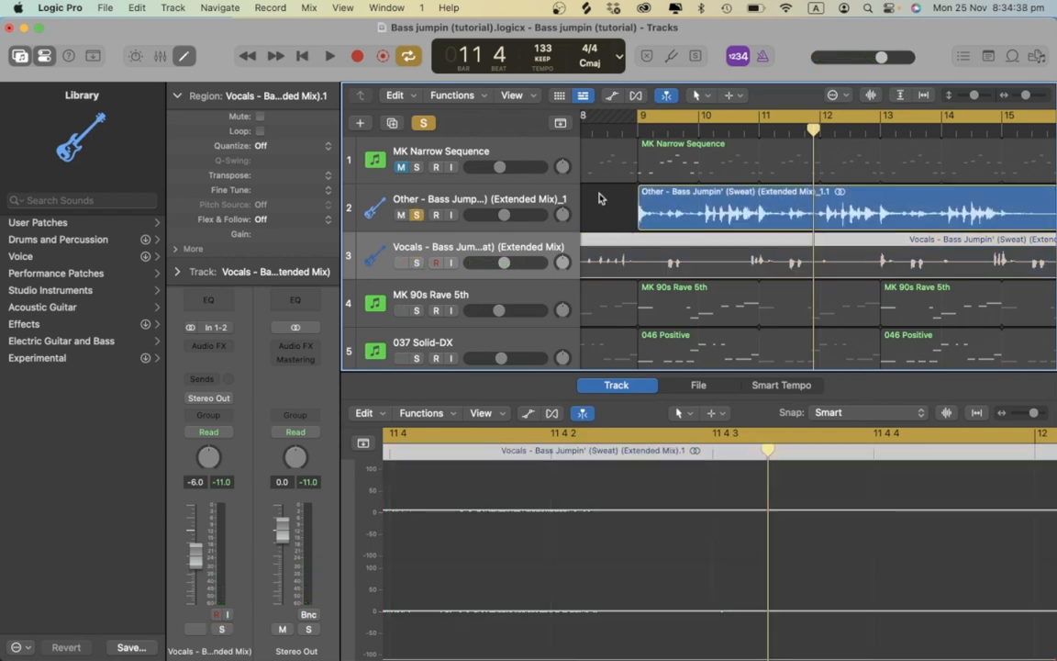
key(space)
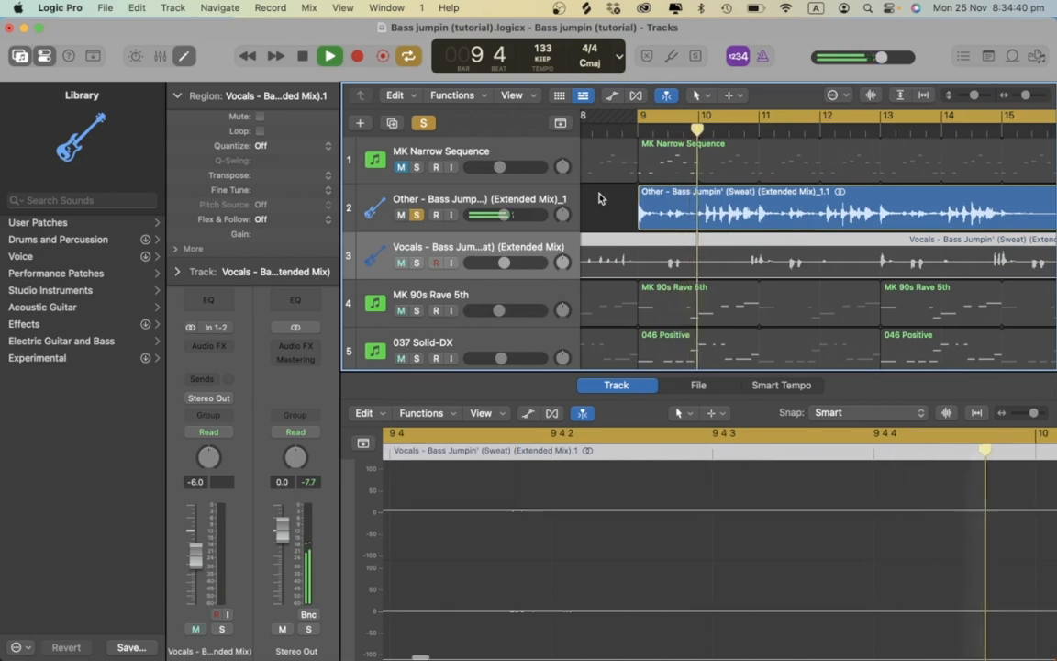
key(space)
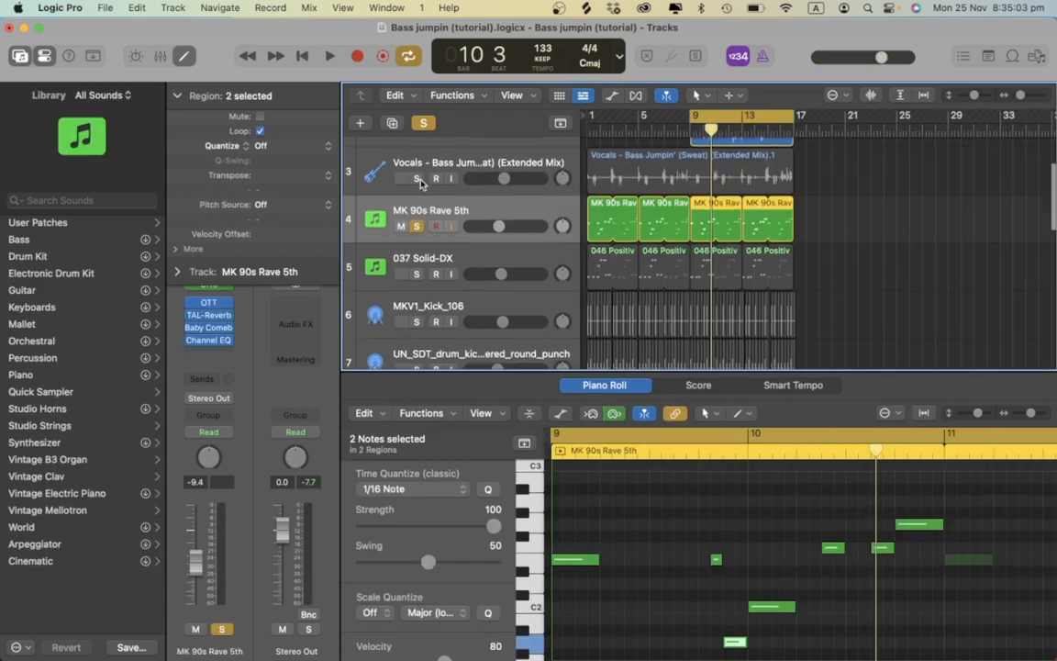
Solo the 037 Solid-DX track instead of MK 90s Rave 5th and play it together with the Other stem.
scroll(421, 184, up, 3)
click(422, 198)
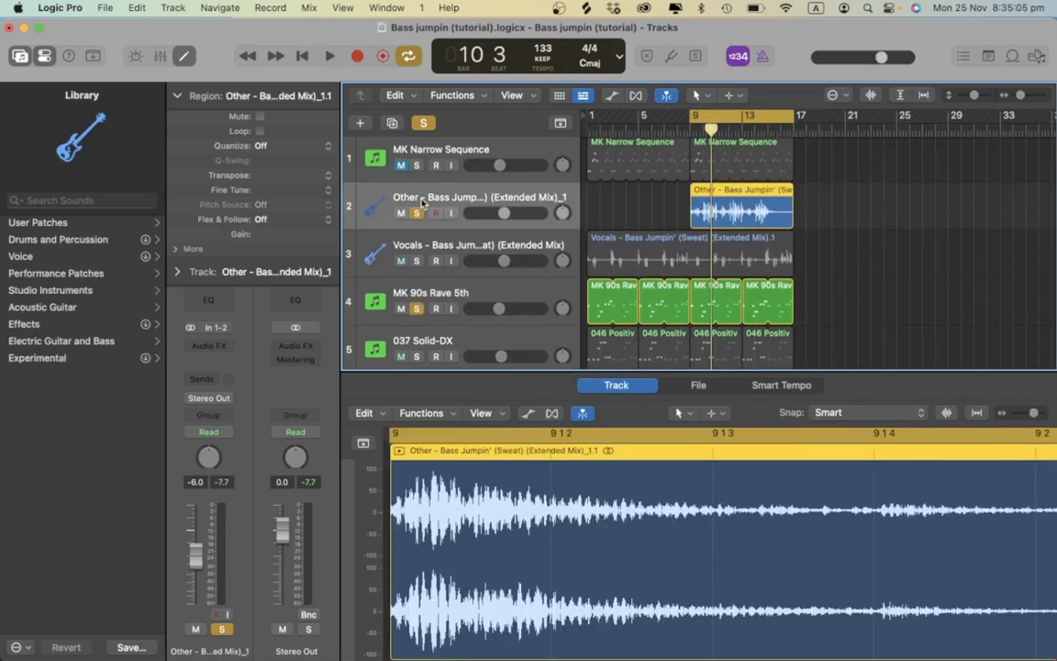
click(448, 287)
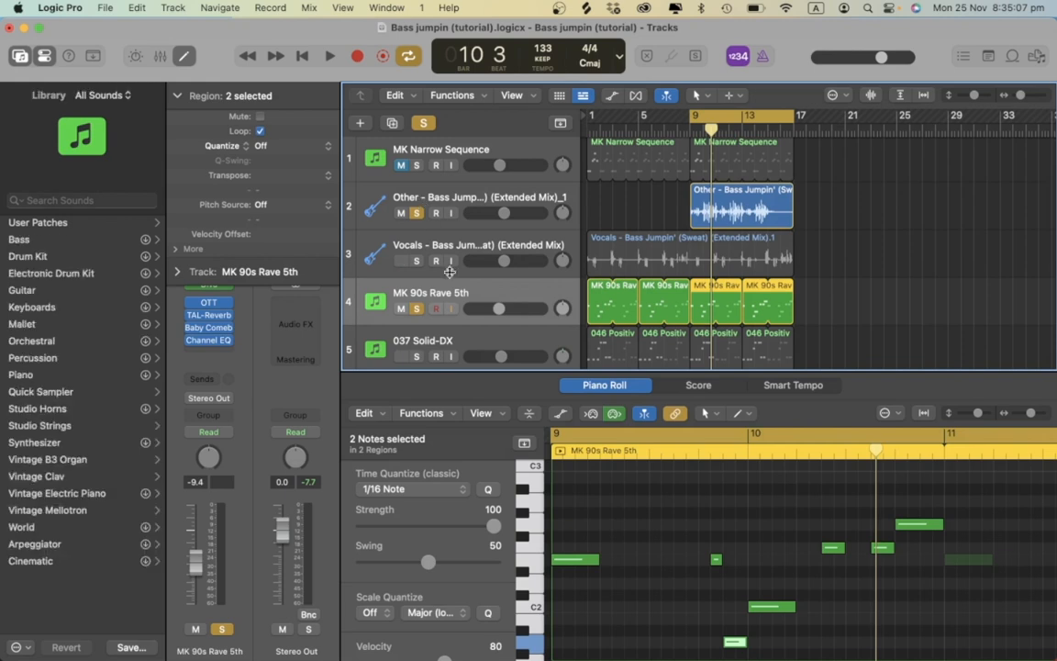
click(455, 341)
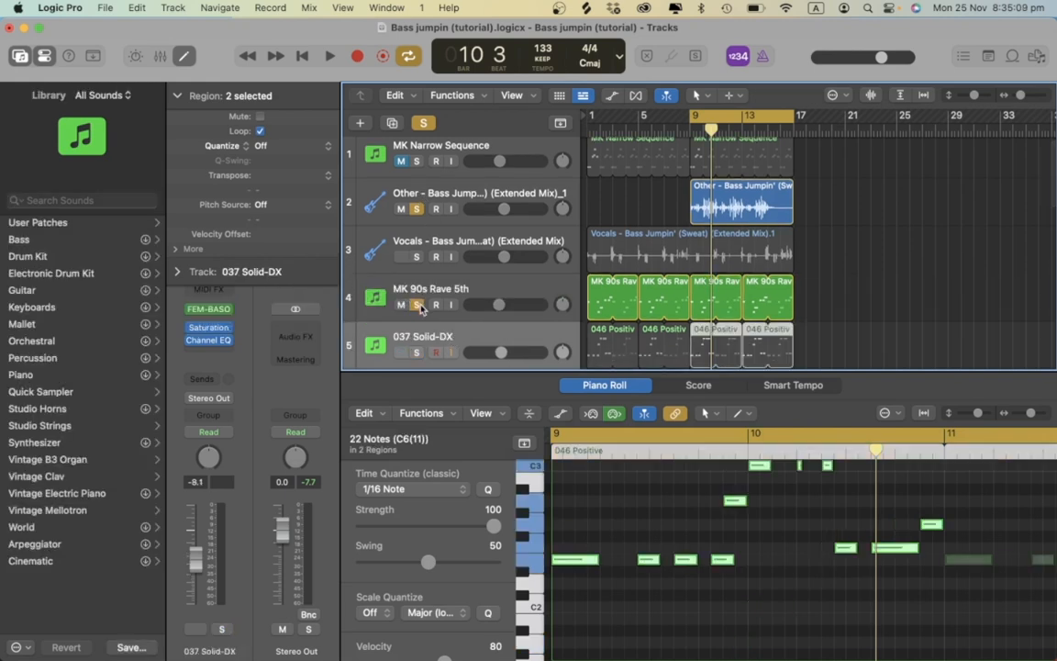
click(416, 354)
key(space)
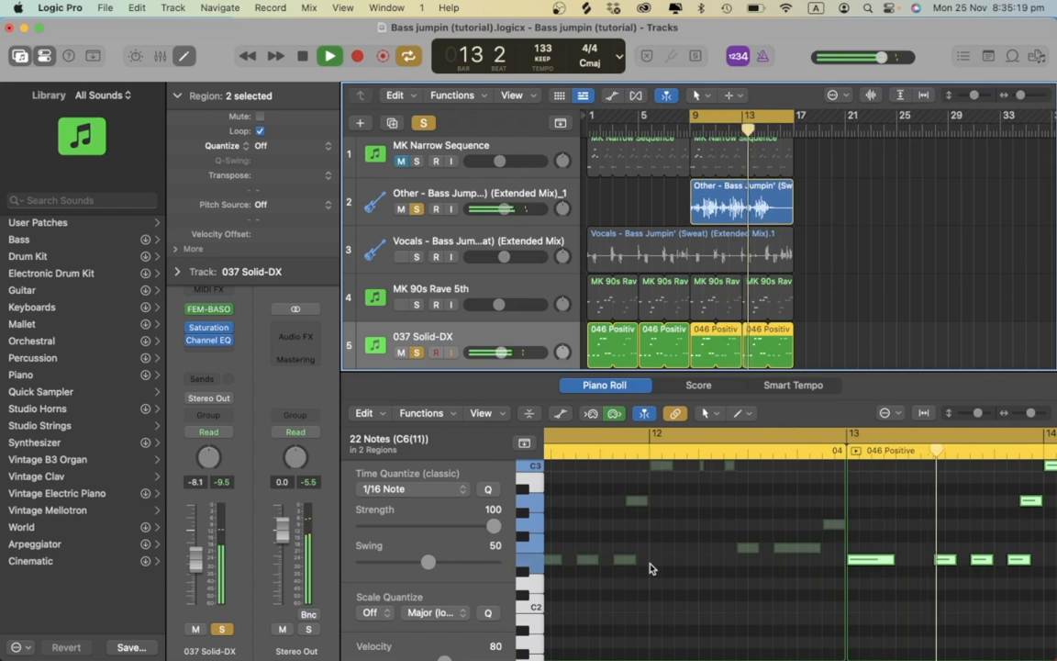
Shorten the MK 90s Rave 5th region starting at bar 9 so it ends at bar 11, and stop playback.
key(super+Left)
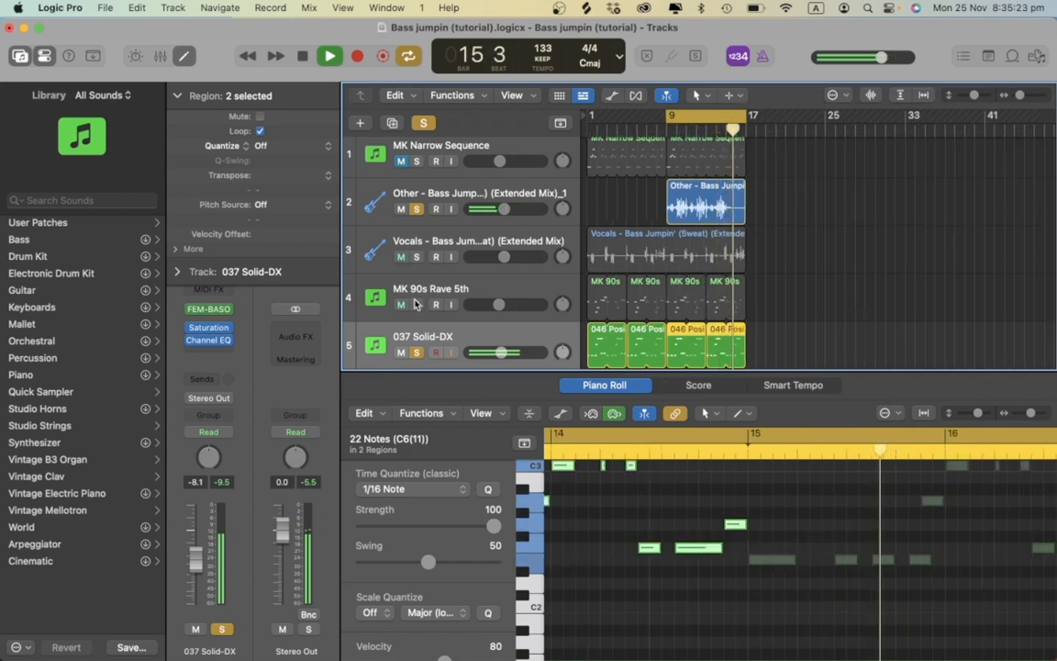
key(super+Right)
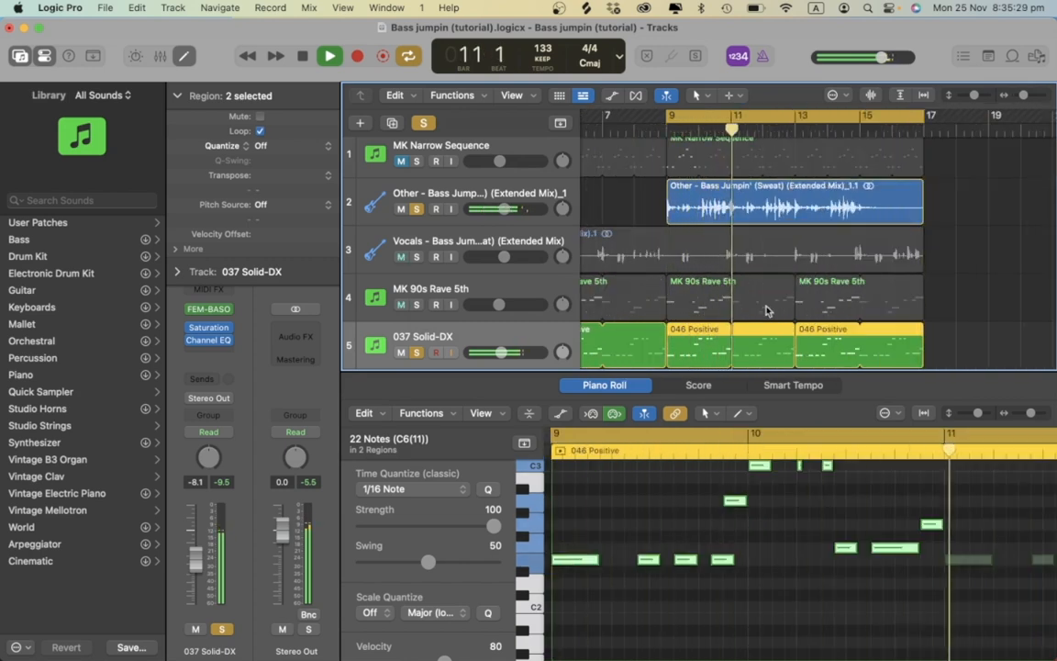
drag(794, 308, 723, 299)
key(space)
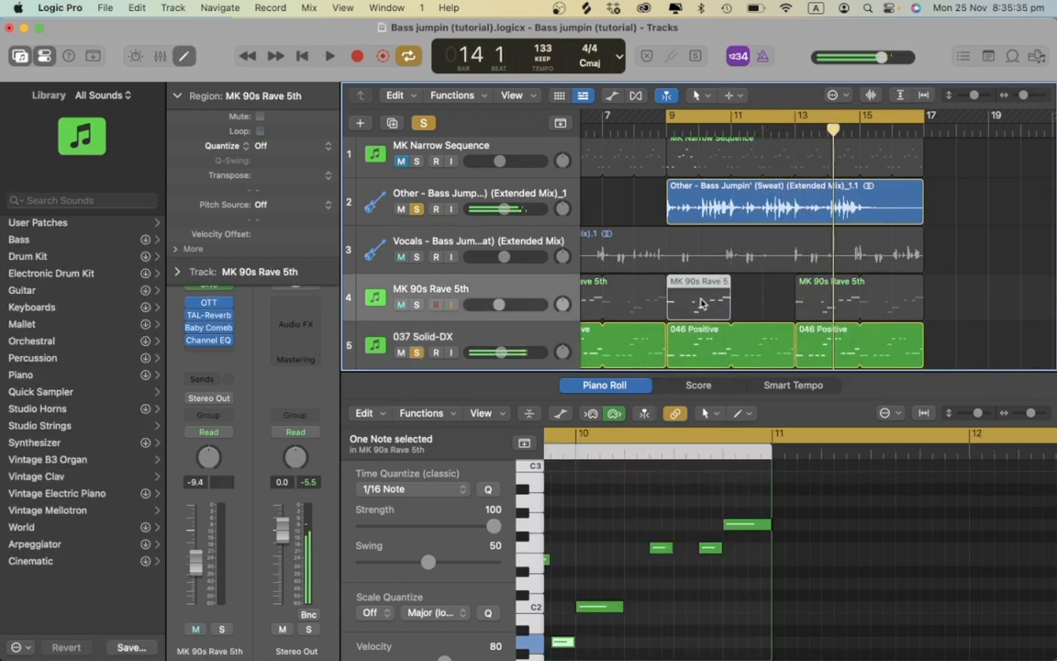
Replace the 037 Solid-DX solo with the Vocals track and play the vocals together with the Other stem.
click(415, 353)
click(416, 257)
key(space)
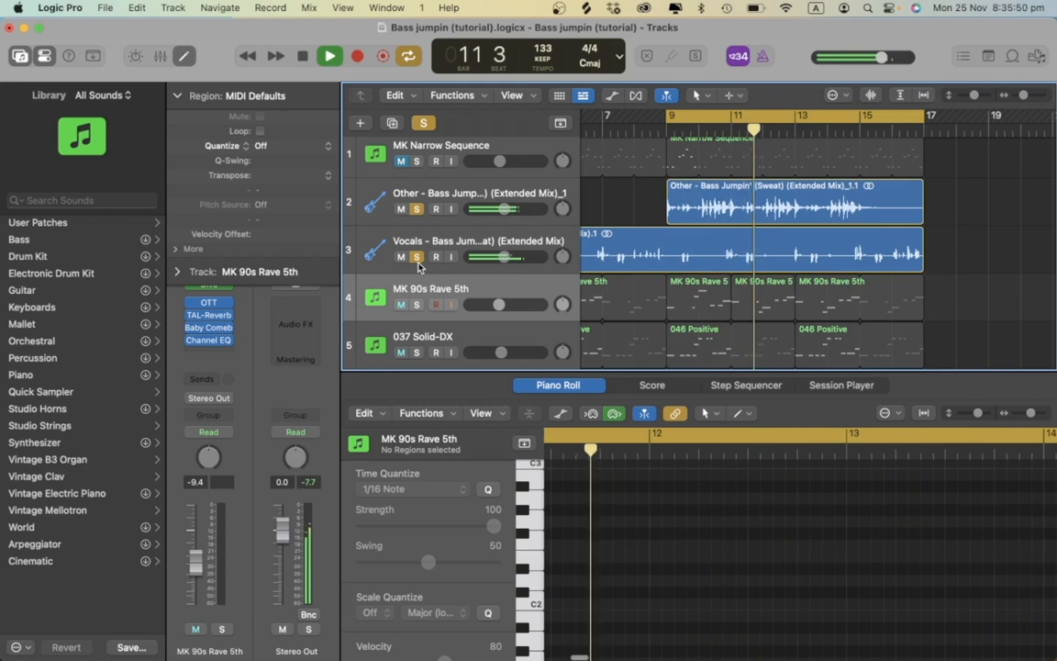
key(space)
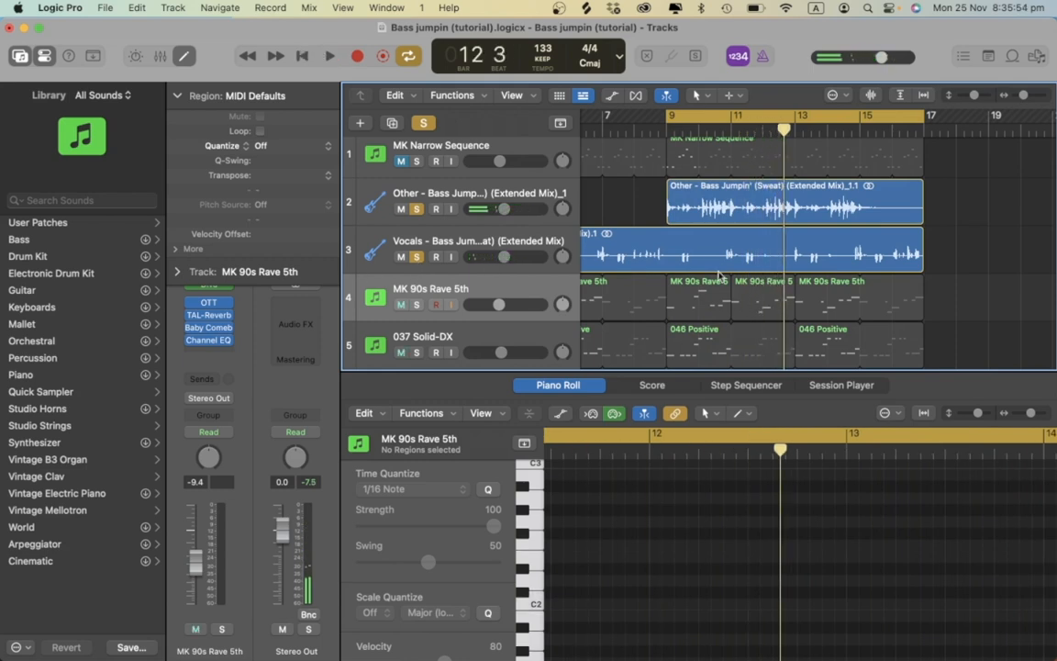
Select the Vocals region, turn off cycle mode, and play the ending of the vocals from around bar 15.
click(647, 247)
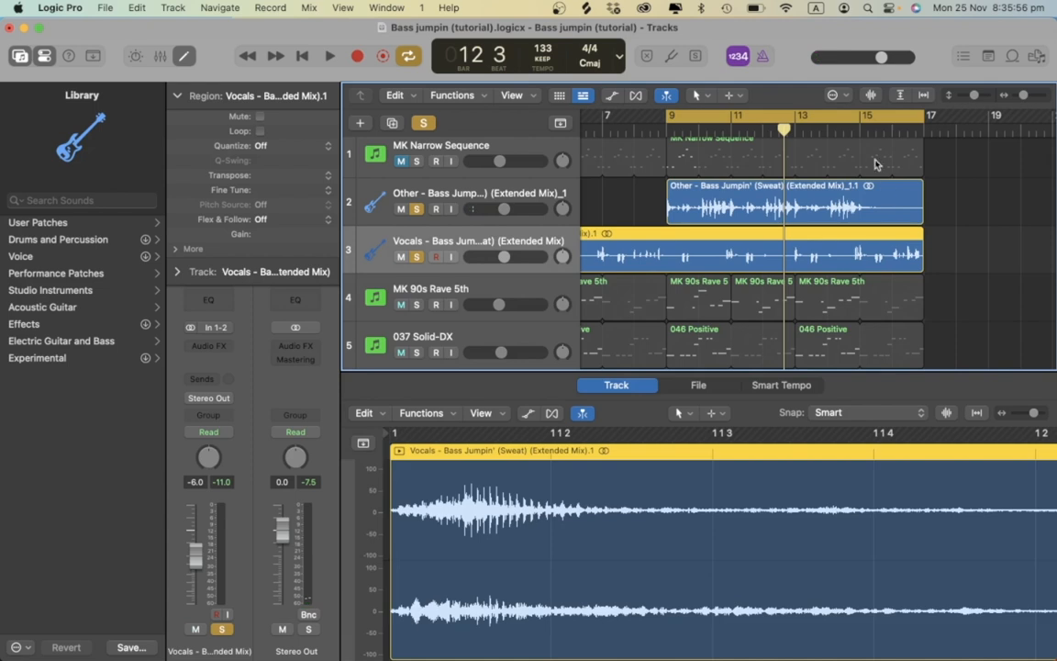
click(864, 118)
key(space)
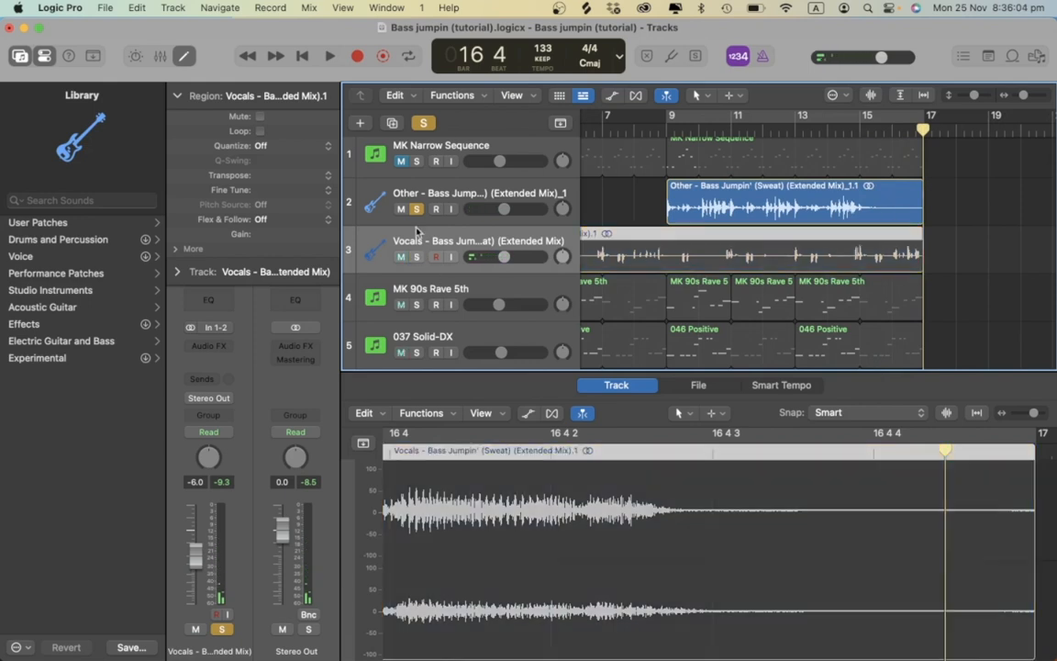
Remove the solo from the Vocals and Other tracks and solo only MK 90s Rave 5th.
click(415, 256)
click(416, 304)
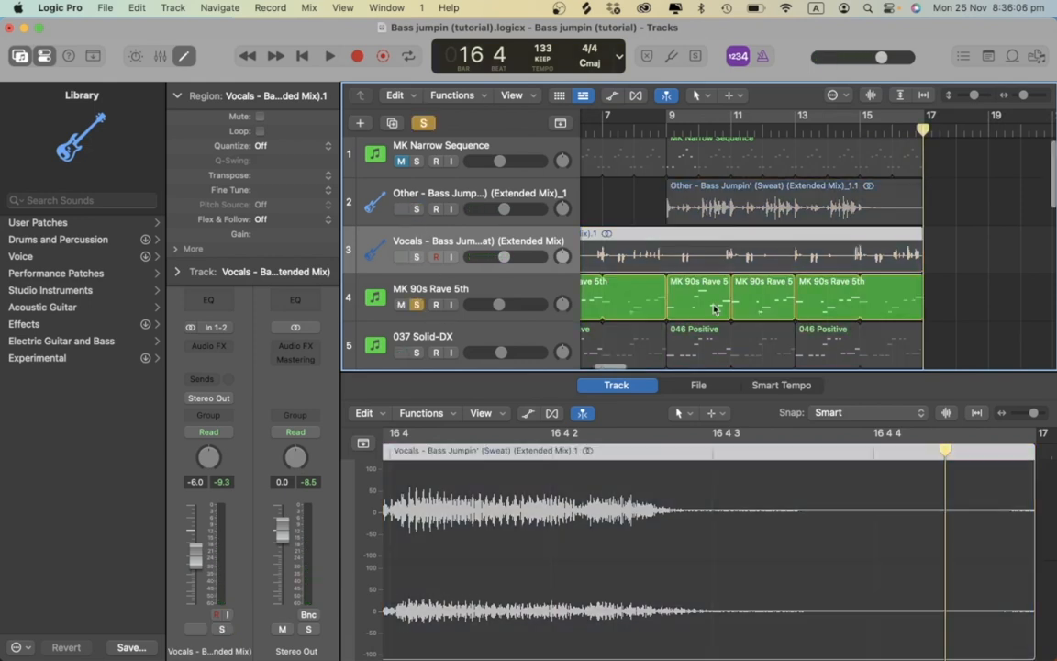
Try to copy the two MK 90s Rave 5th regions at bars 9 and 11 to bar 13, and undo the misplaced paste.
key(super+Left)
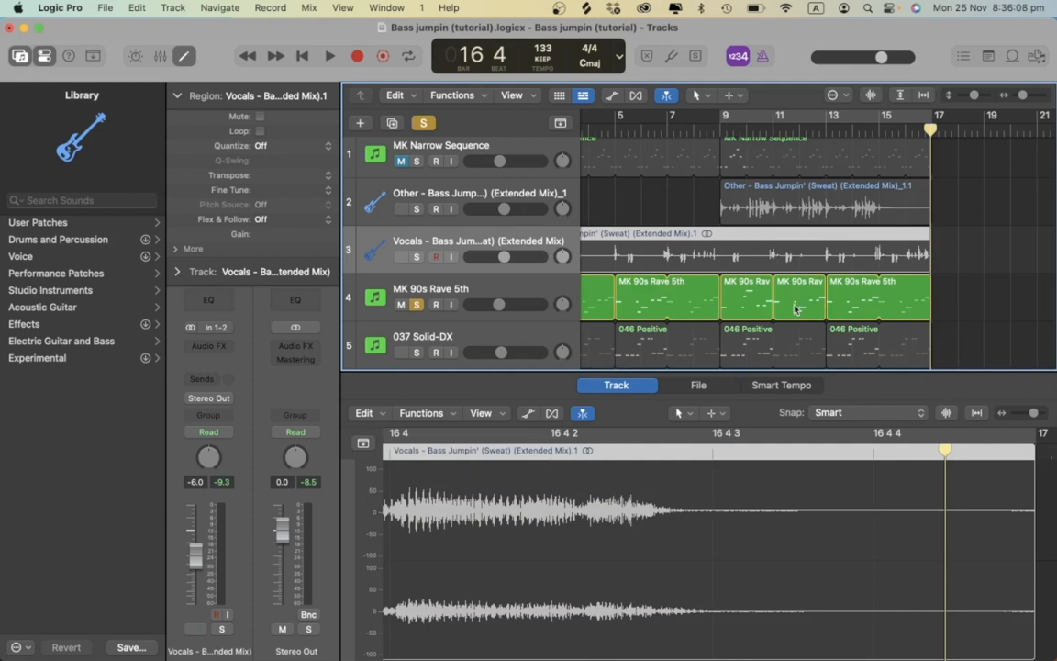
shift+click(799, 306)
shift+click(741, 301)
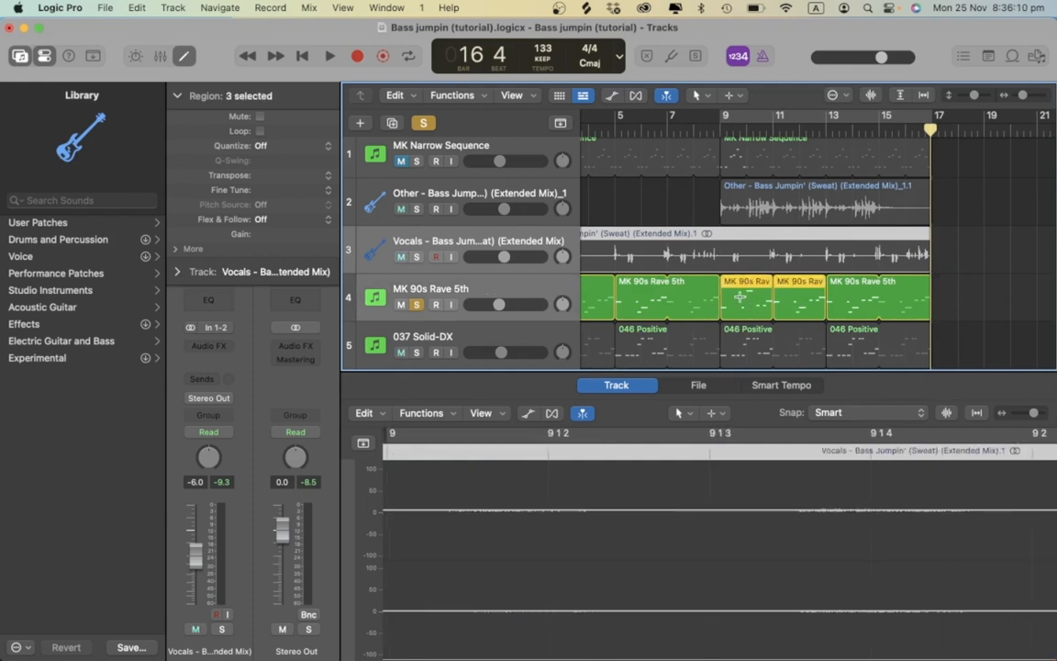
click(831, 118)
key(super+v)
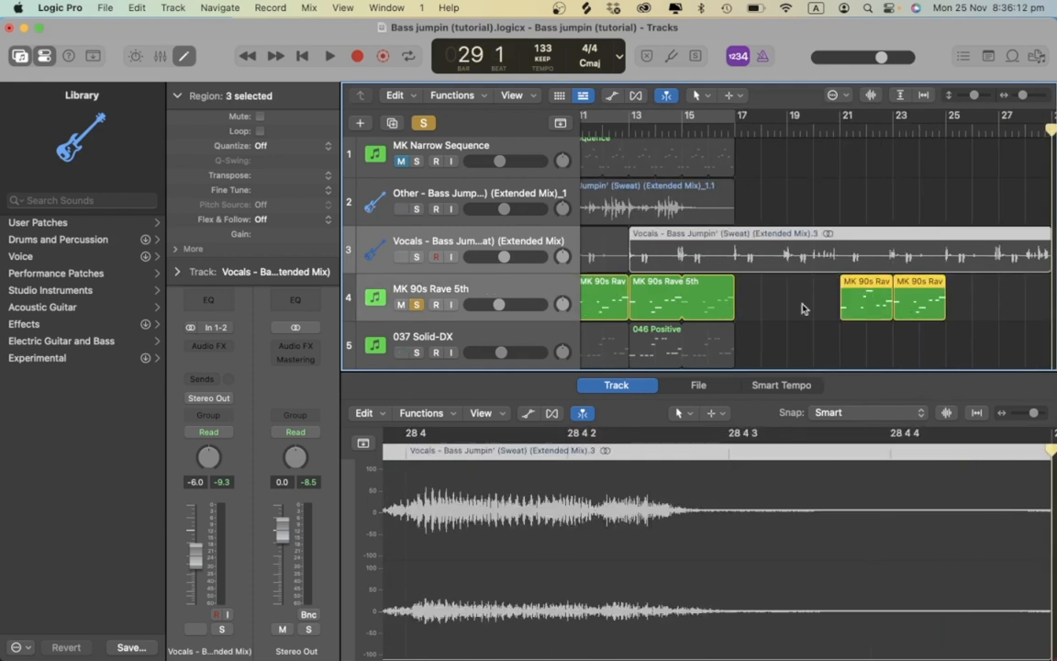
key(super+z)
key(super+Left)
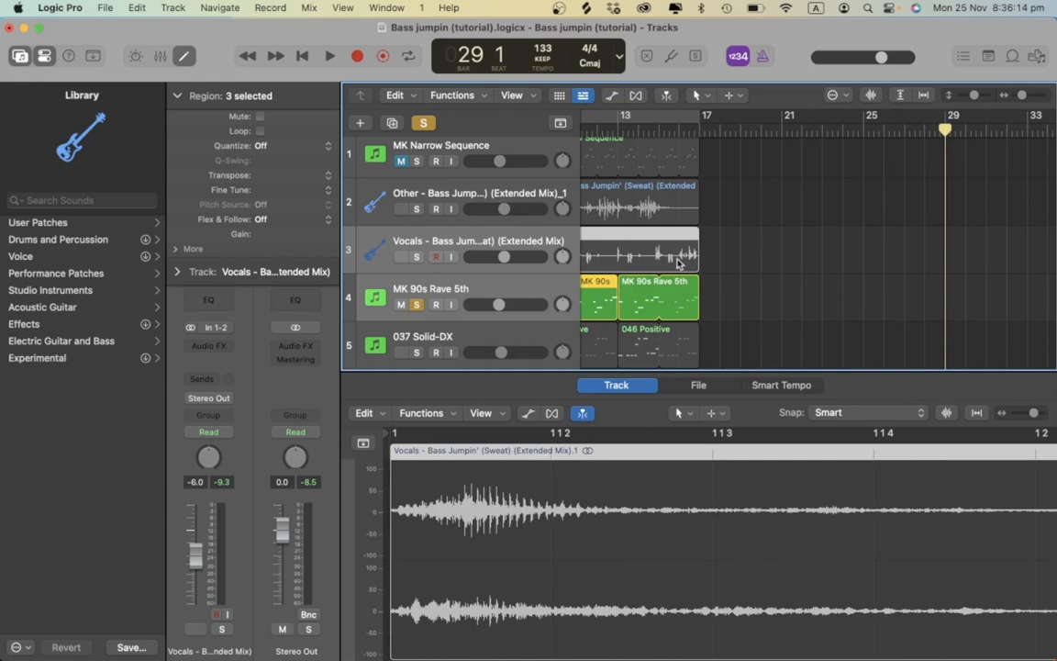
key(p)
shift+click(627, 195)
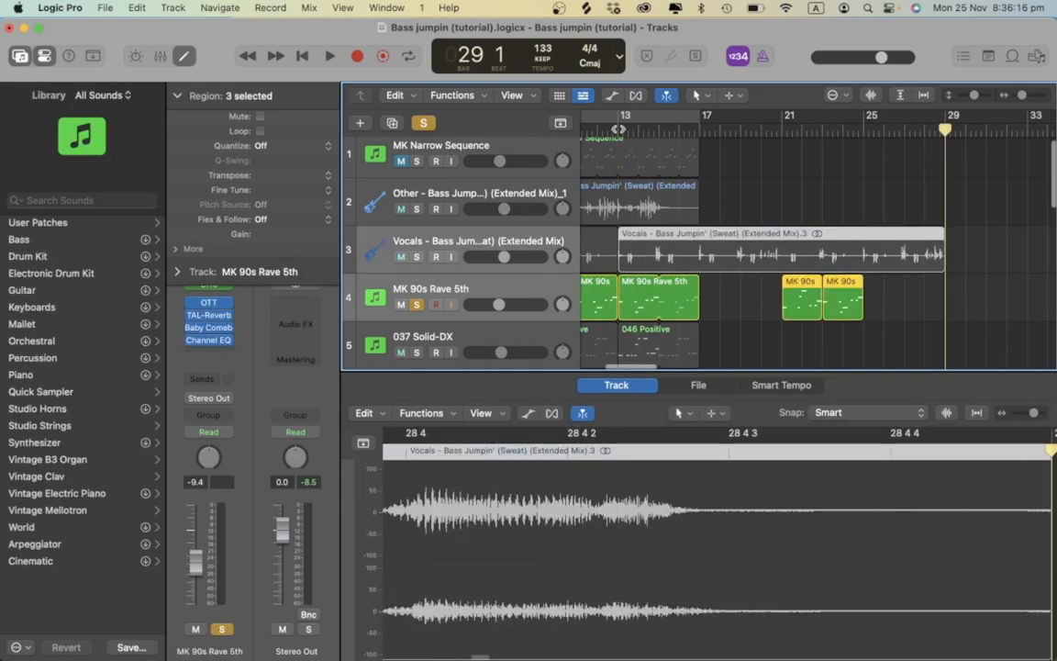
Deselect the Vocals region and copy only the MK 90s Rave 5th regions at bars 9 and 11 to bar 13.
shift+click(630, 256)
key(super+Left)
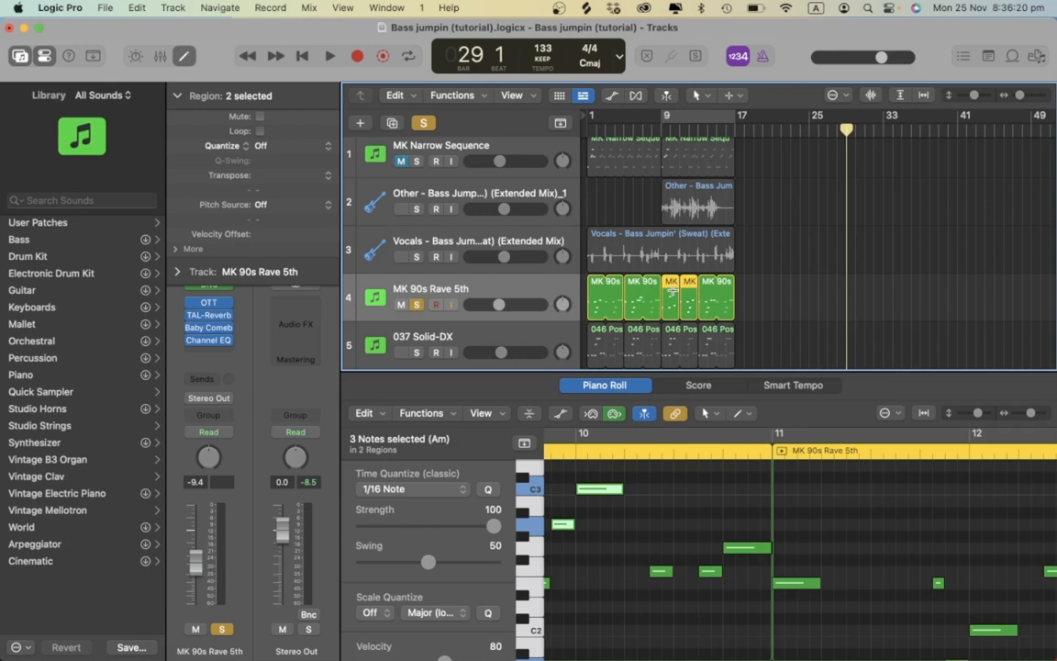
ctrl+alt+click(701, 139)
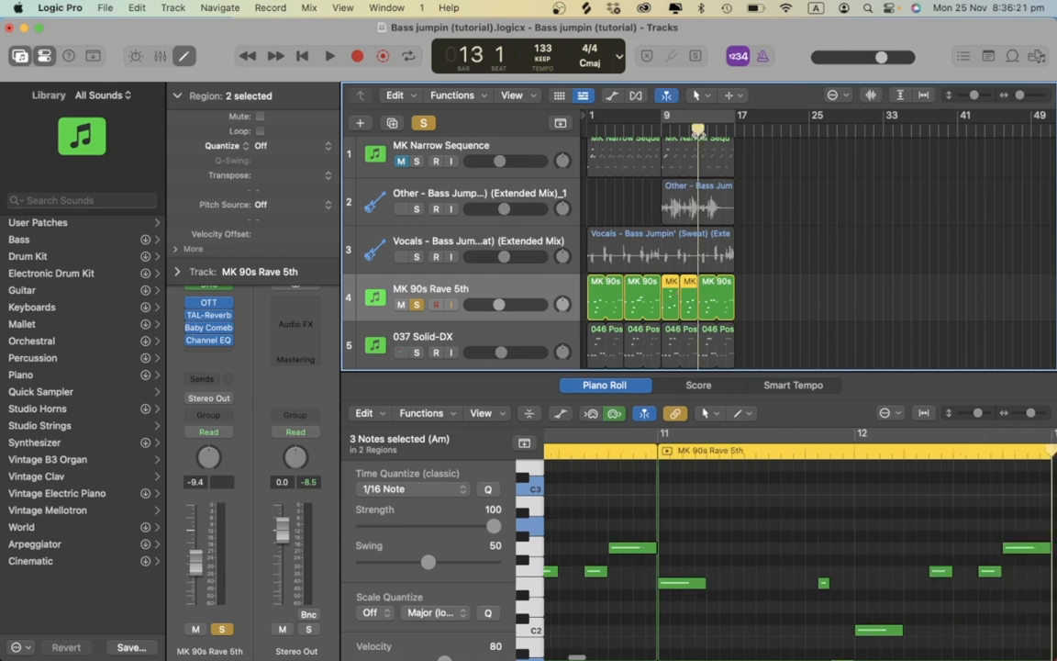
Turn on cycle mode for bars 9 to 17 and play the soloed MK 90s Rave 5th track.
click(624, 117)
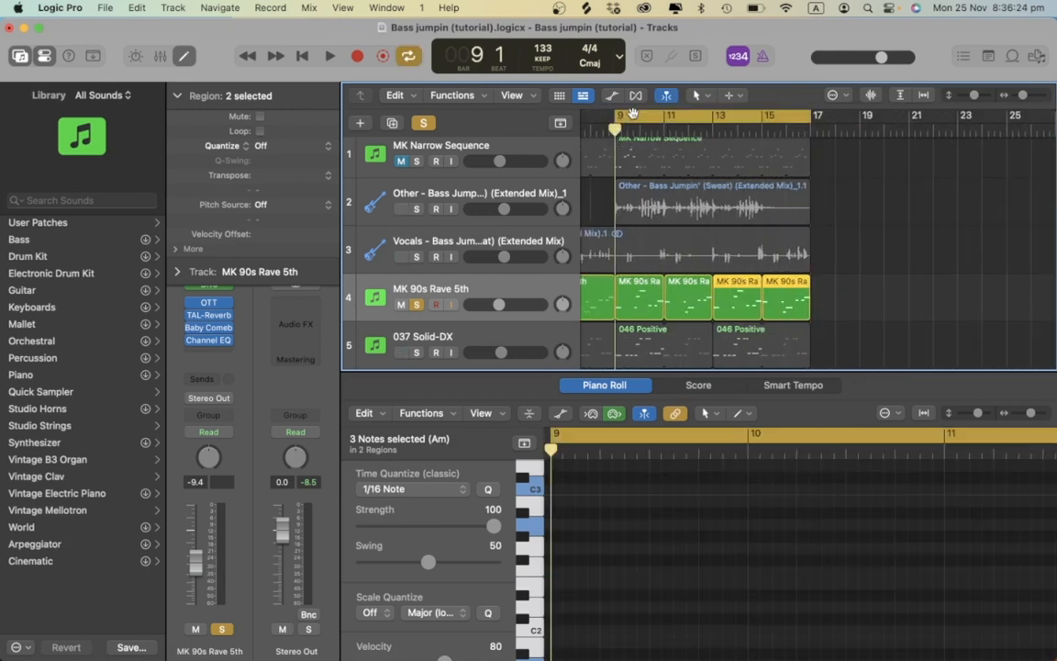
key(space)
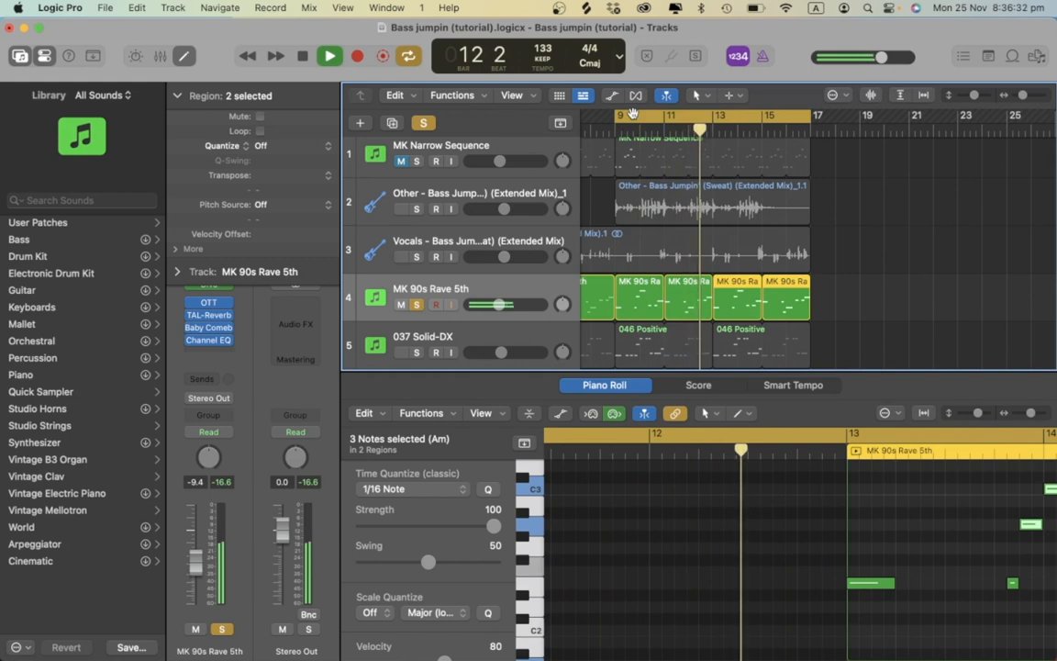
key(space)
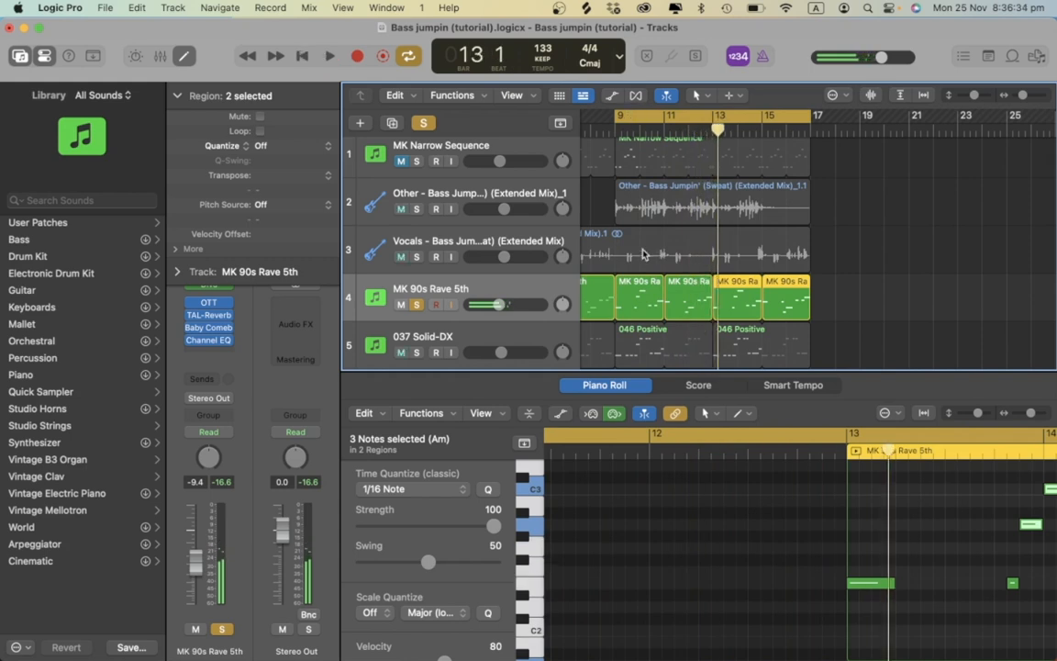
Select the MK 90s Rave 5th region at bar 9, collapse the region settings, and examine the preset in the track's Diva synth.
click(632, 287)
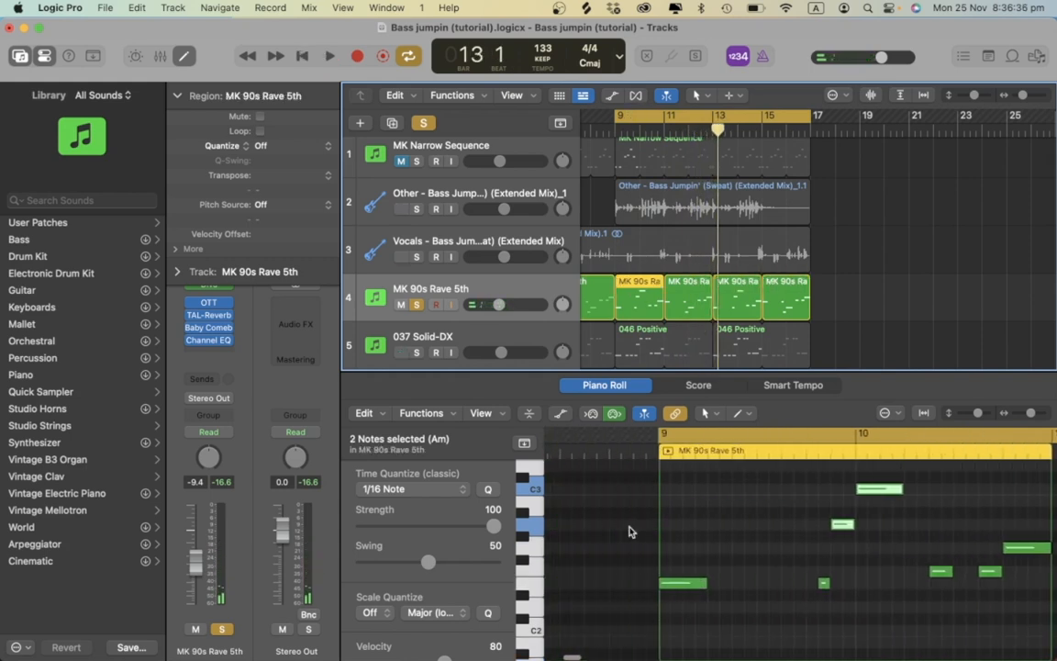
click(179, 97)
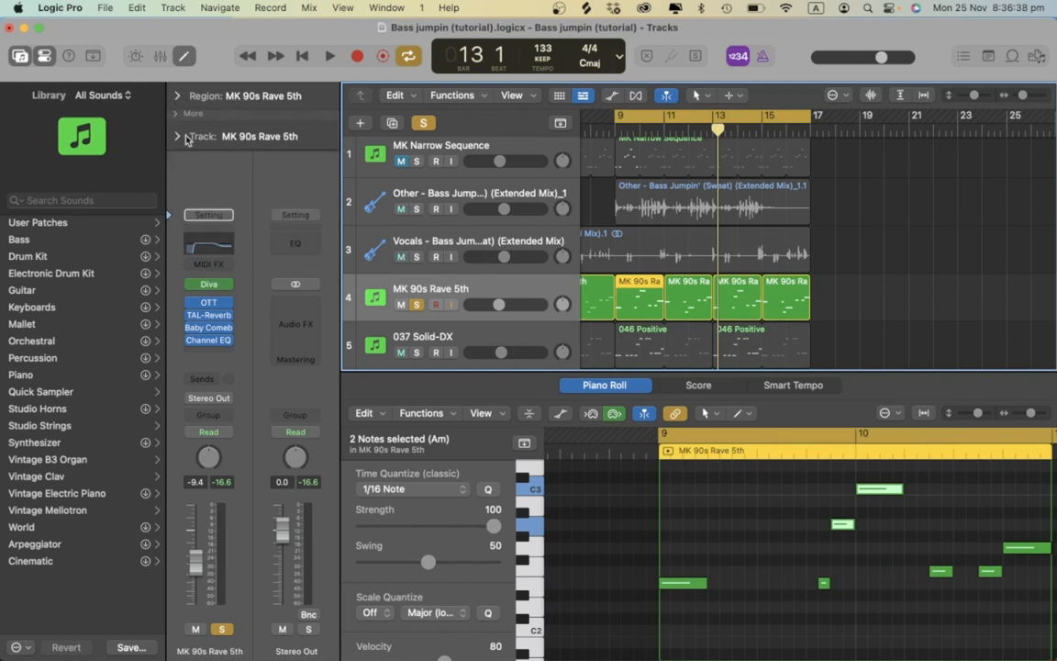
click(207, 285)
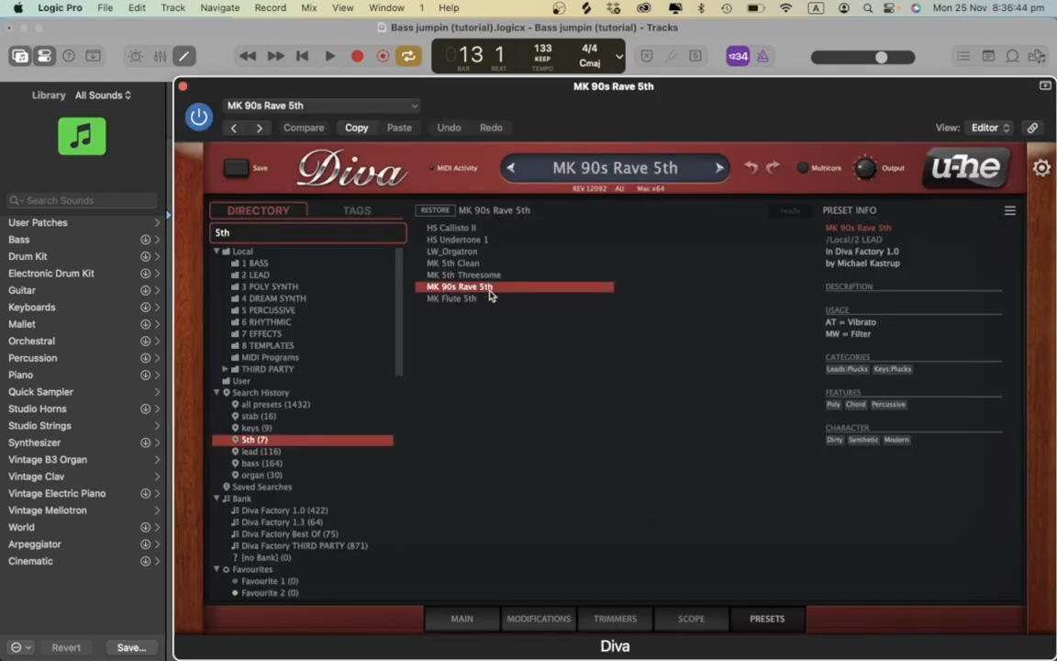
click(182, 87)
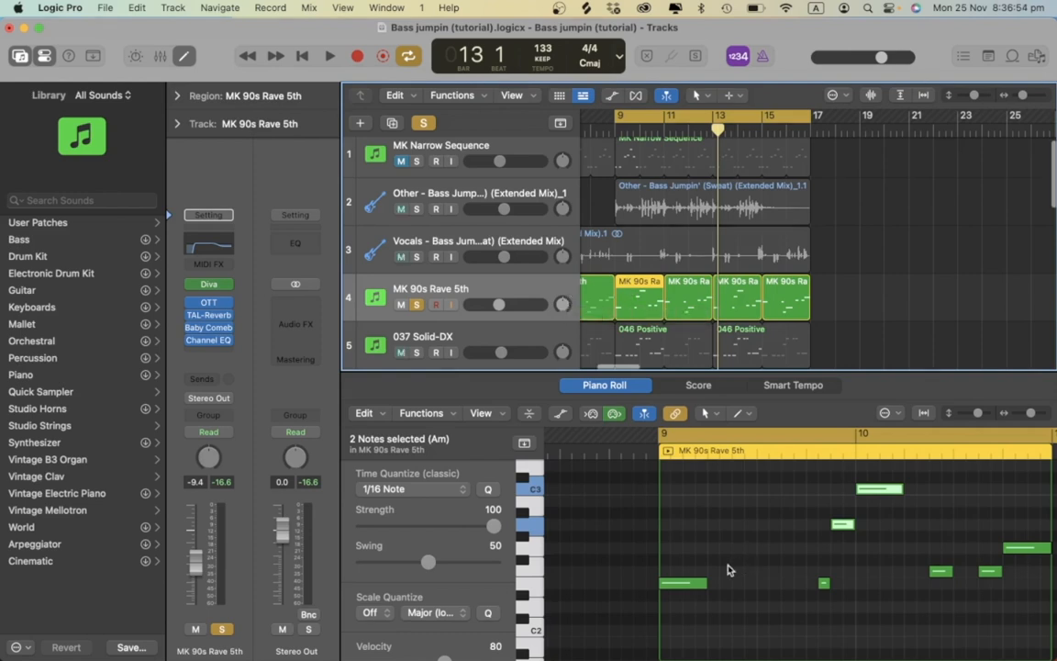
Audition the individual notes of the MK 90s Rave 5th region at bar 9, from the first note to the closing G2.
click(675, 583)
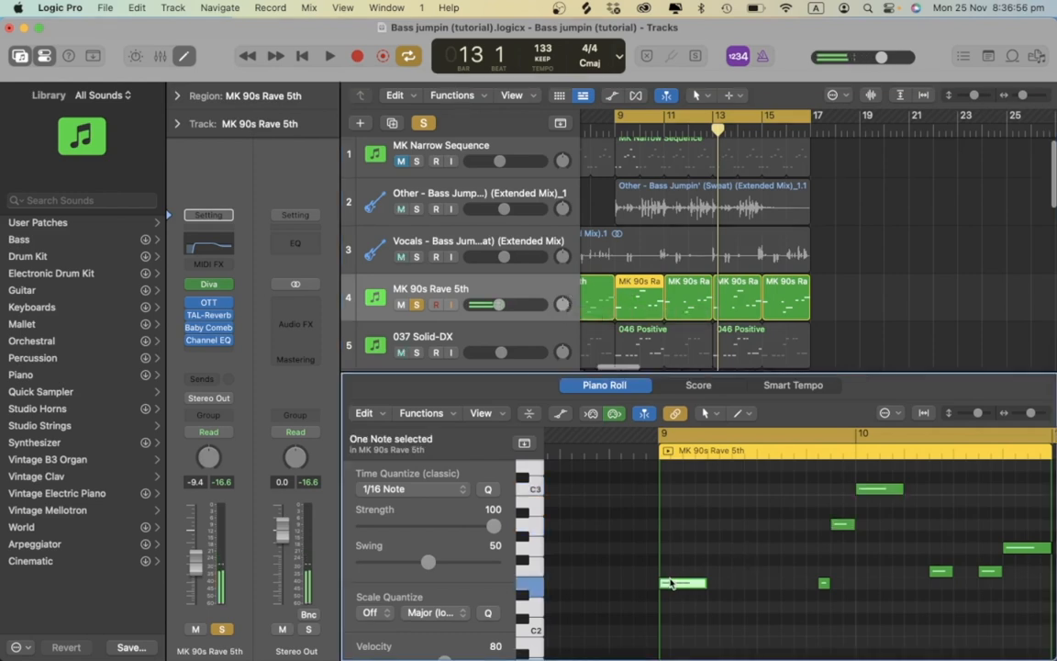
scroll(671, 584, right, 3)
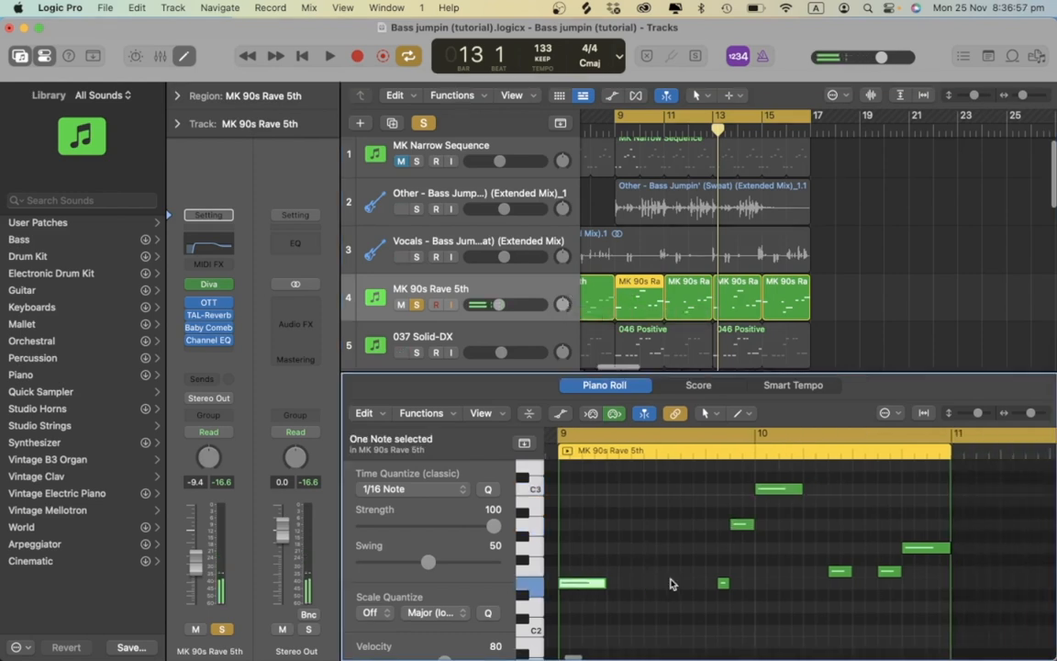
click(742, 527)
click(743, 528)
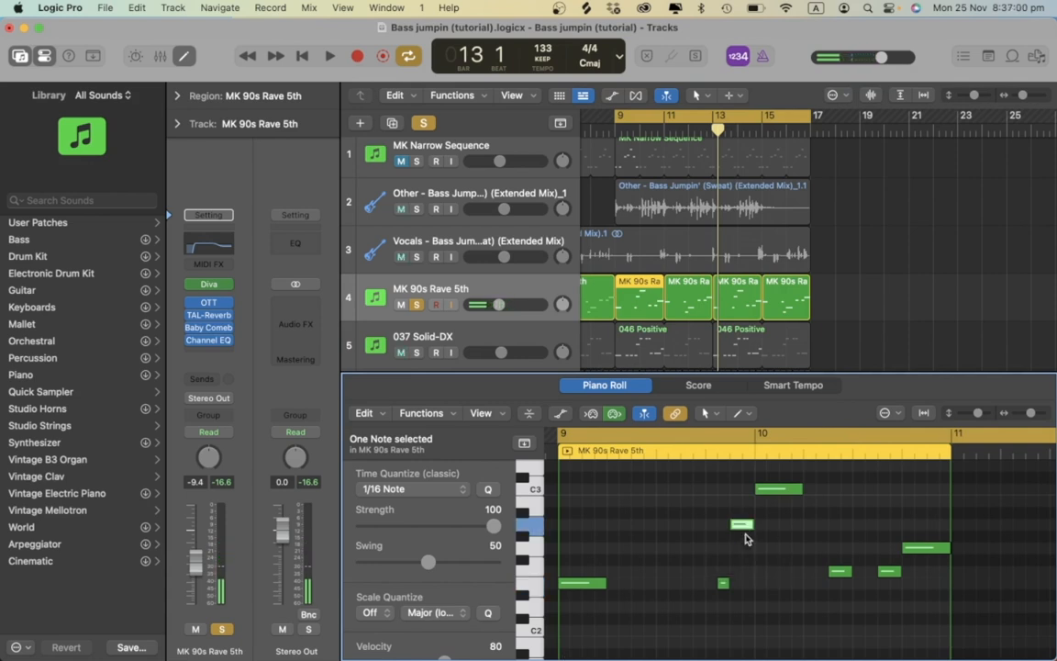
click(782, 489)
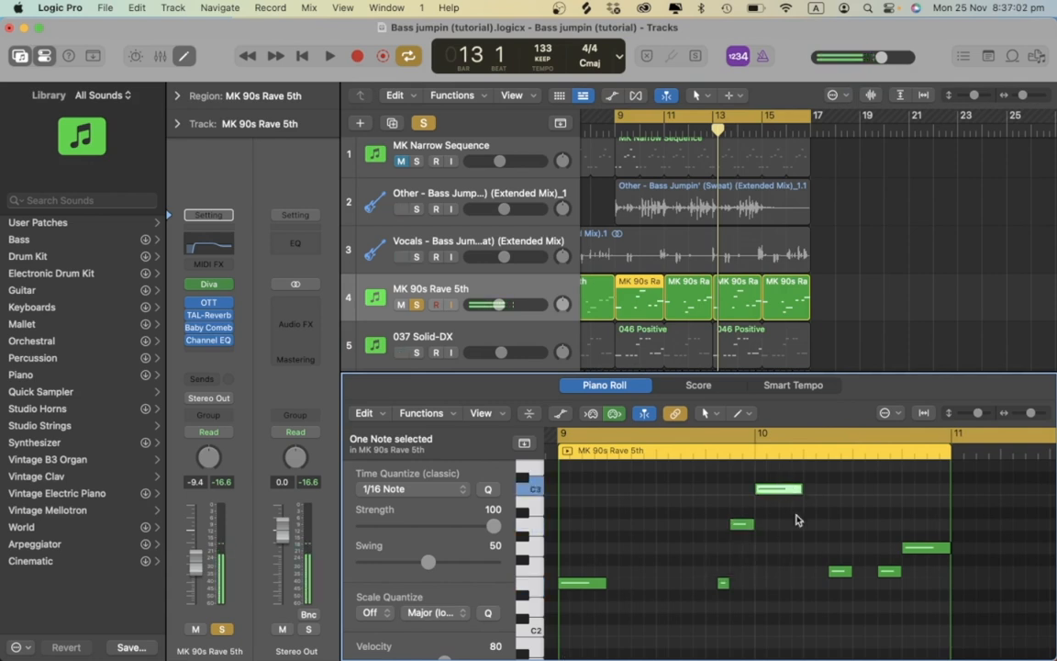
click(837, 571)
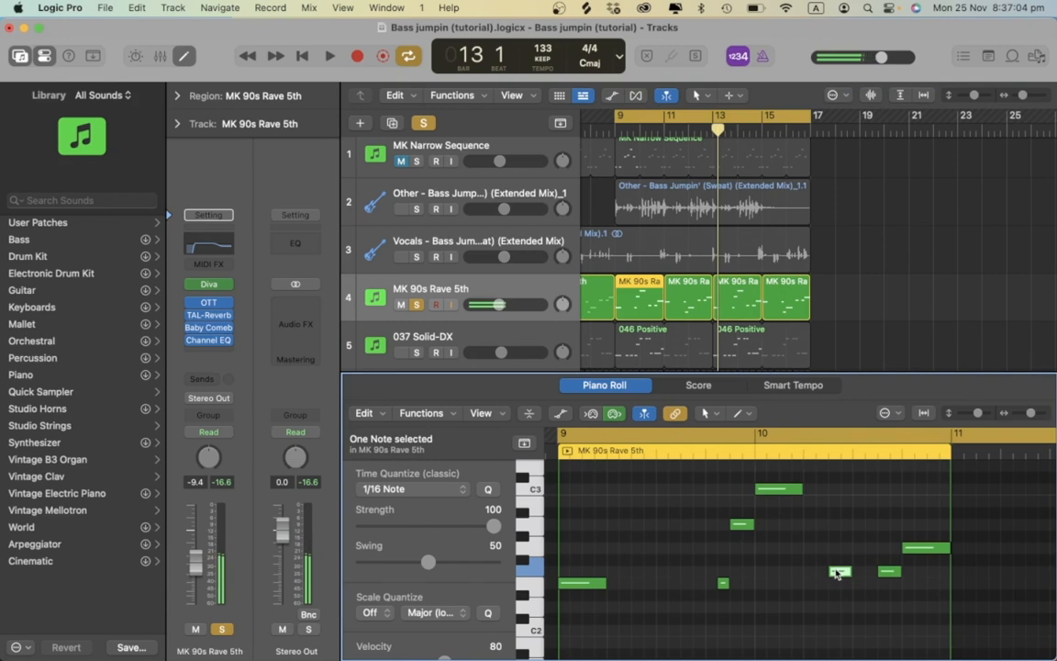
key(space)
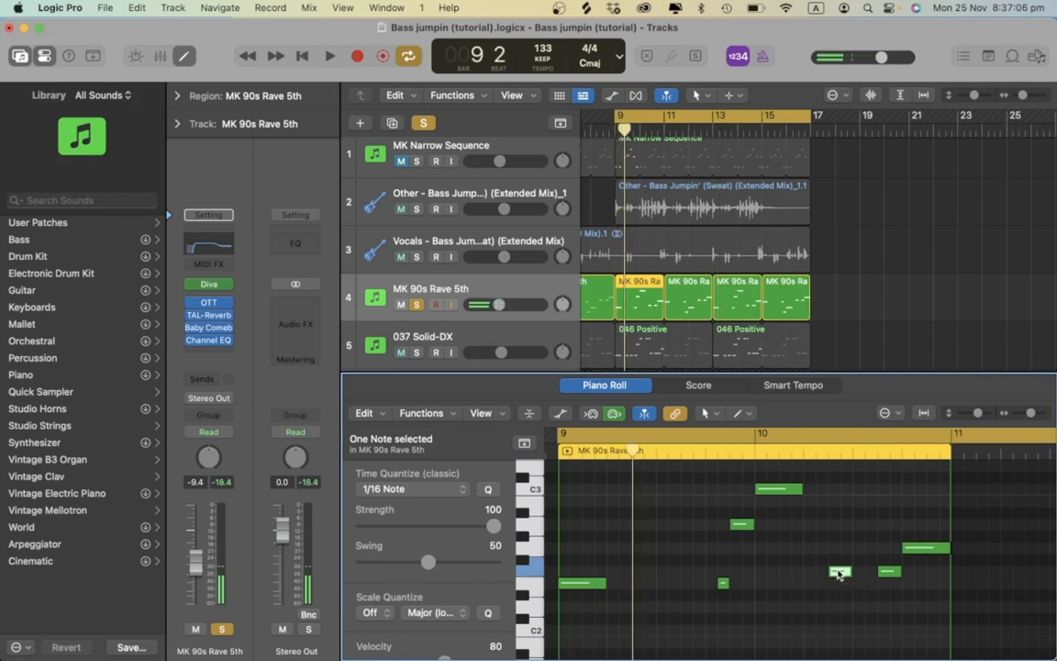
click(914, 552)
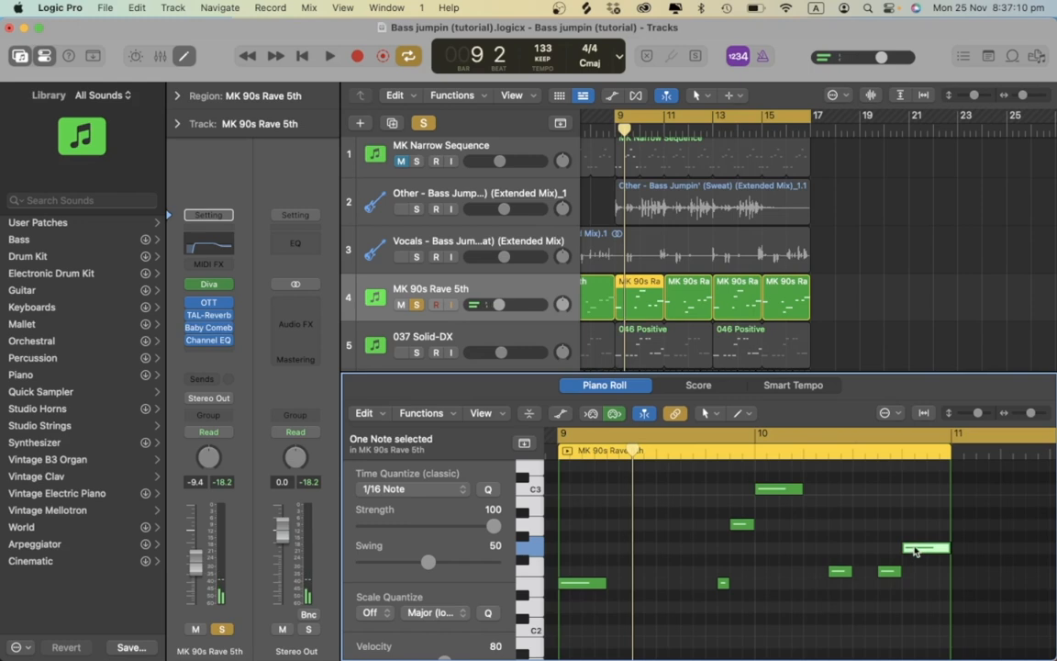
click(914, 551)
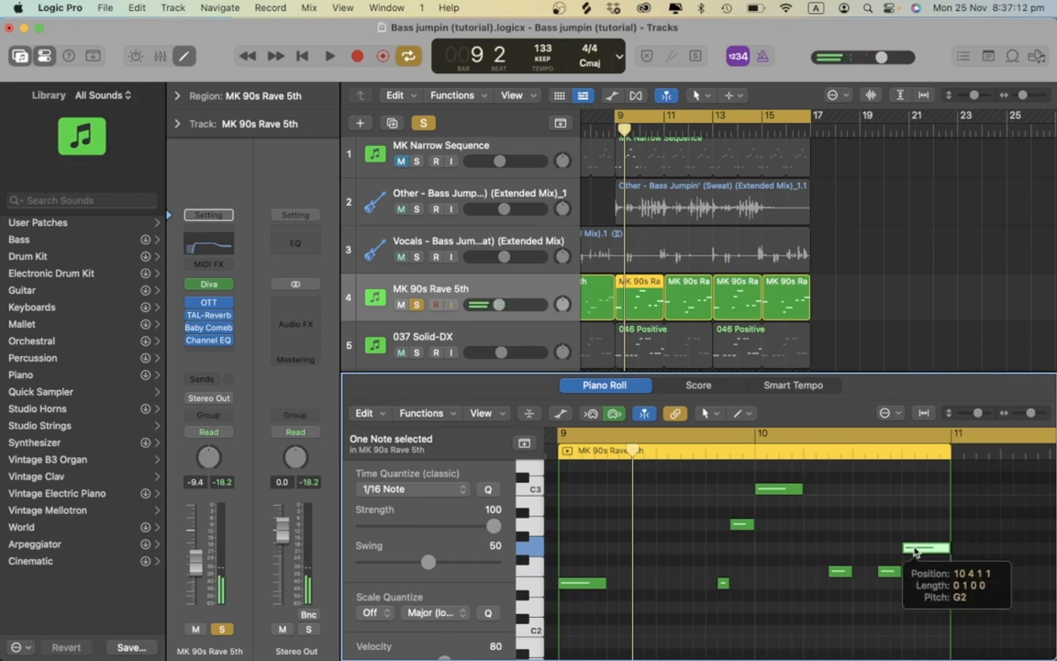
In the MK 90s Rave 5th region at bar 11, try the two low notes around bar 12 an octave higher and play the pattern.
click(688, 309)
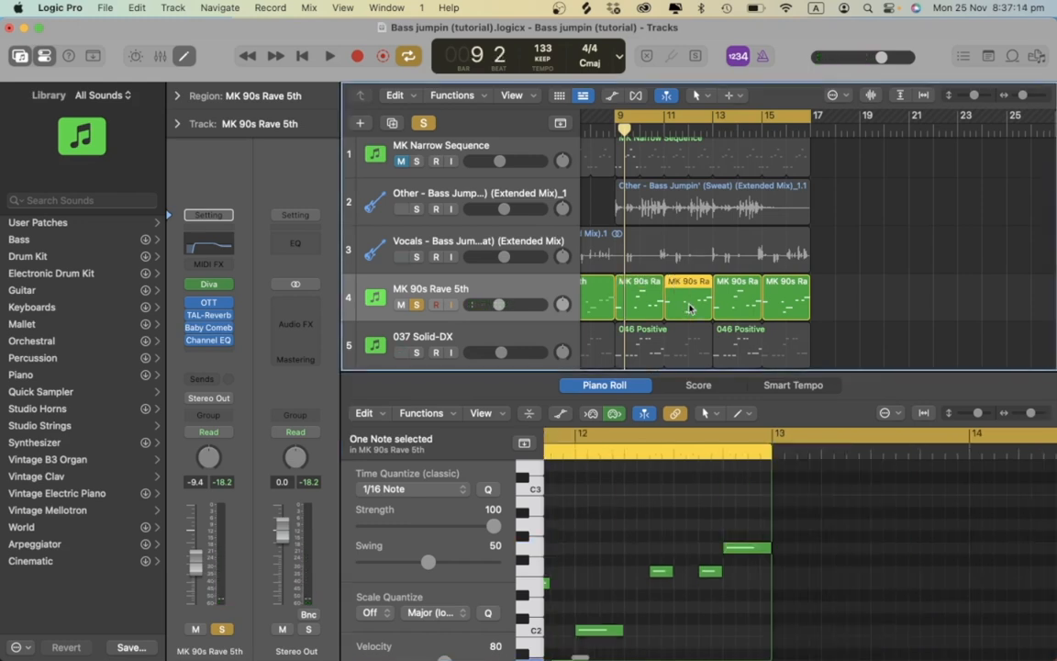
scroll(617, 576, left, 3)
scroll(617, 577, down, 2)
mouse_move(776, 577)
mouse_down()
mouse_move(661, 497)
mouse_move(669, 515)
mouse_up()
scroll(669, 514, up, 5)
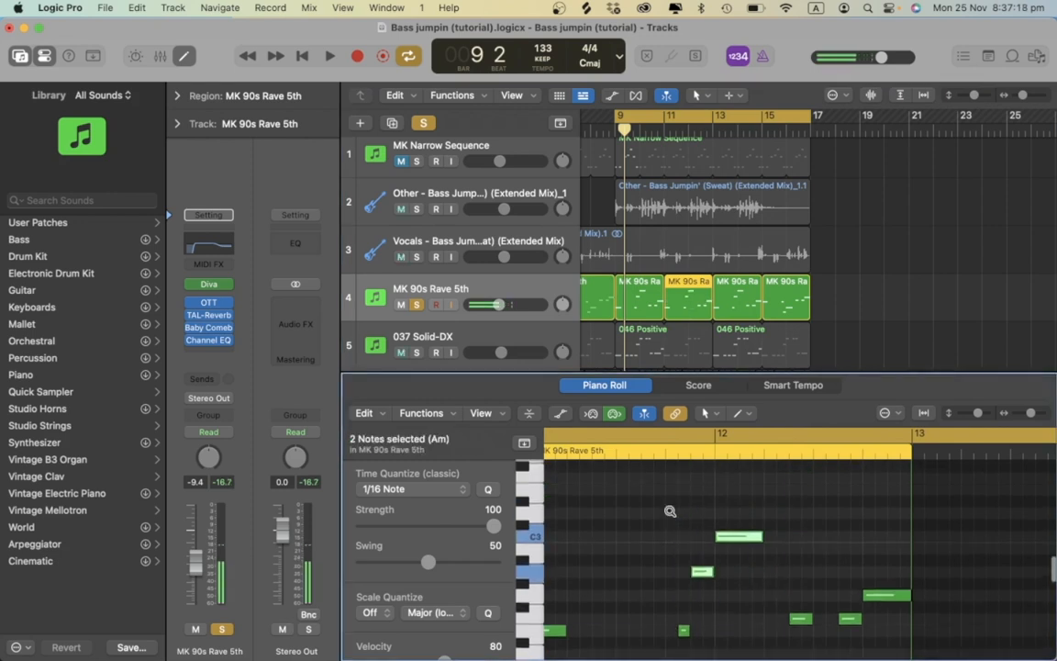
key(space)
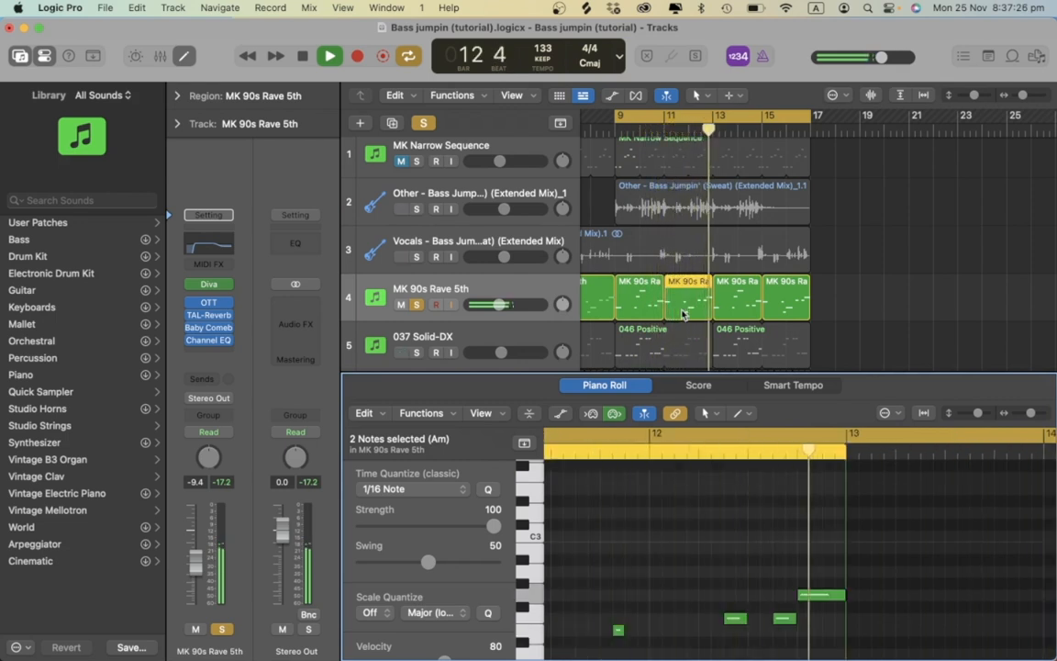
key(space)
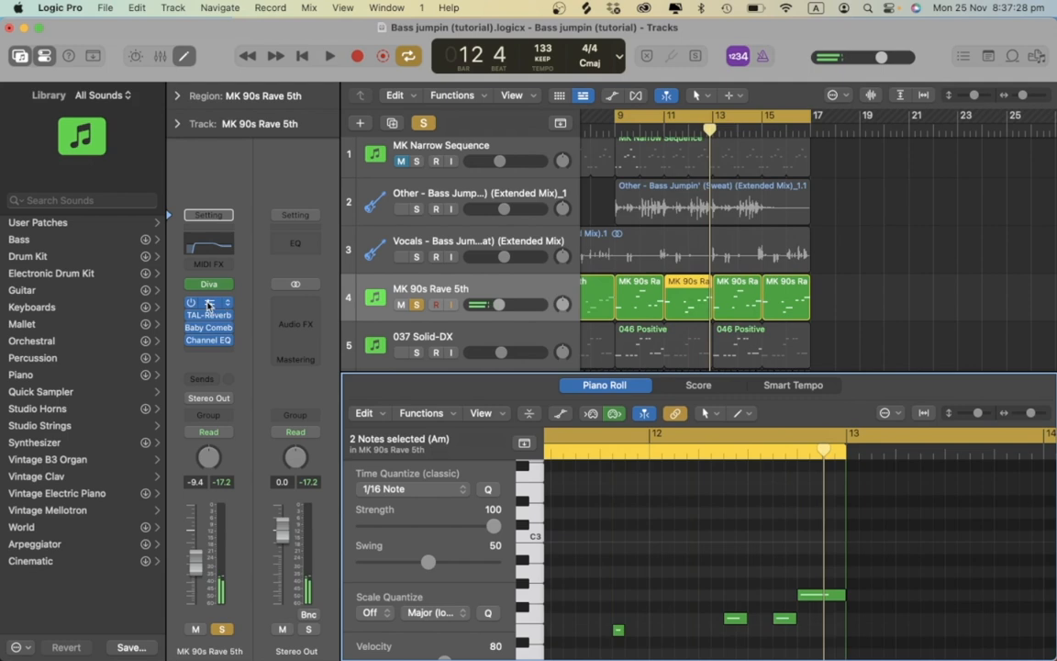
Examine the settings of the OTT, TAL-Reverb-2 and Baby Comeback effects on the MK 90s Rave 5th track.
click(208, 304)
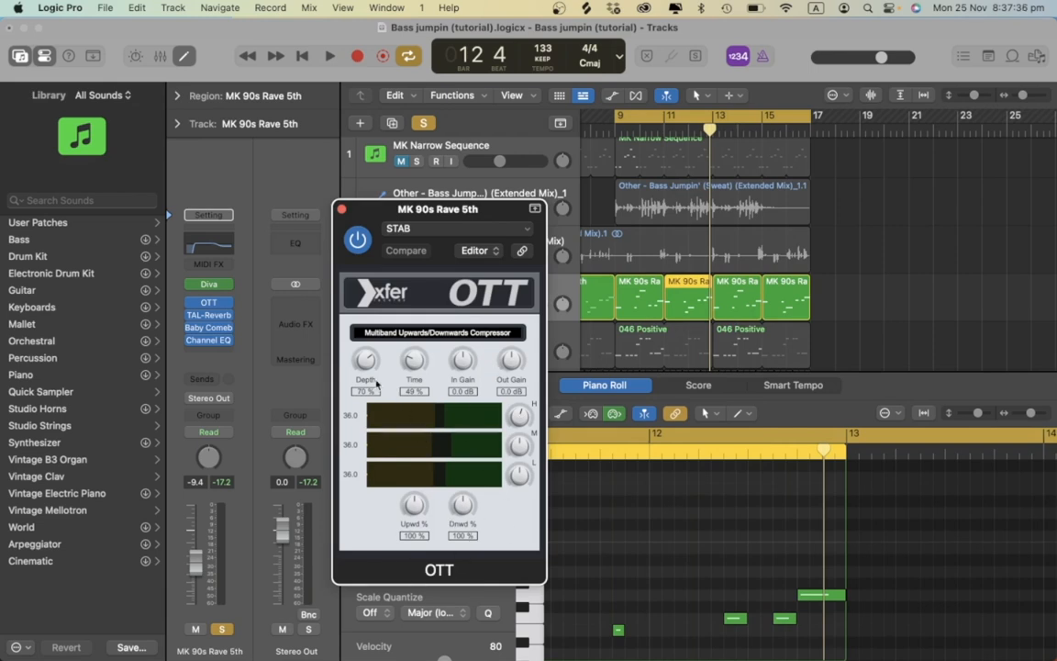
click(340, 206)
click(209, 317)
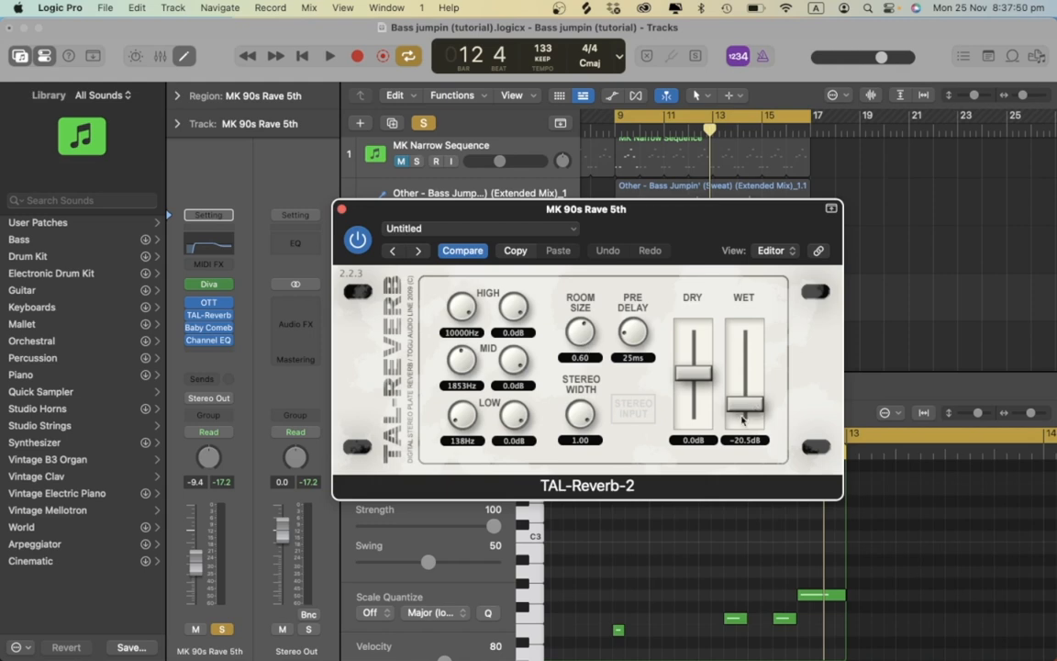
click(343, 210)
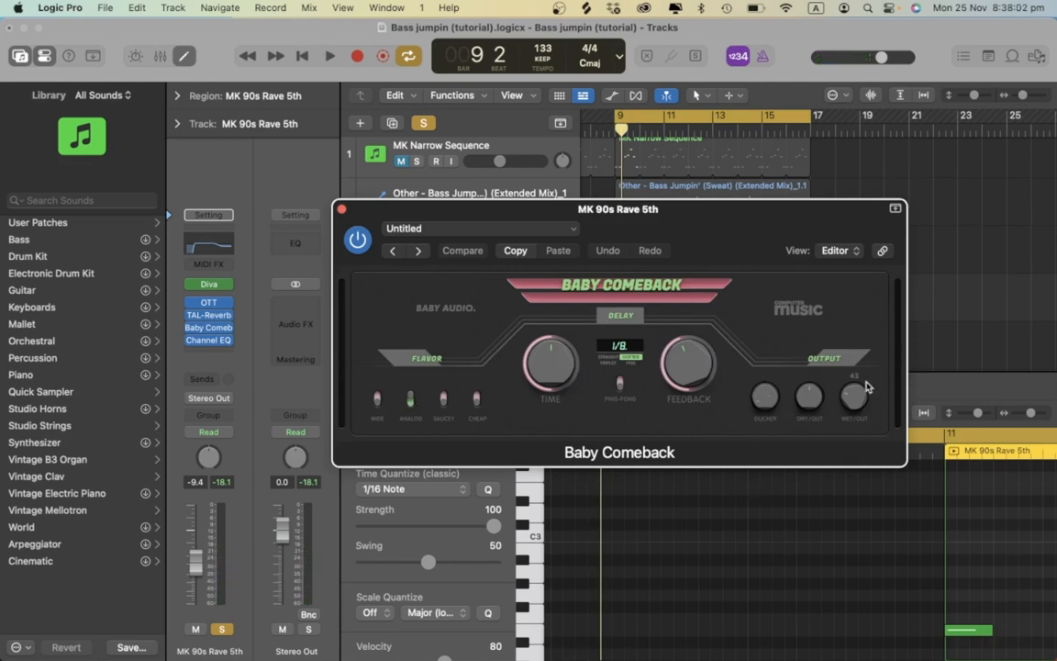
click(342, 208)
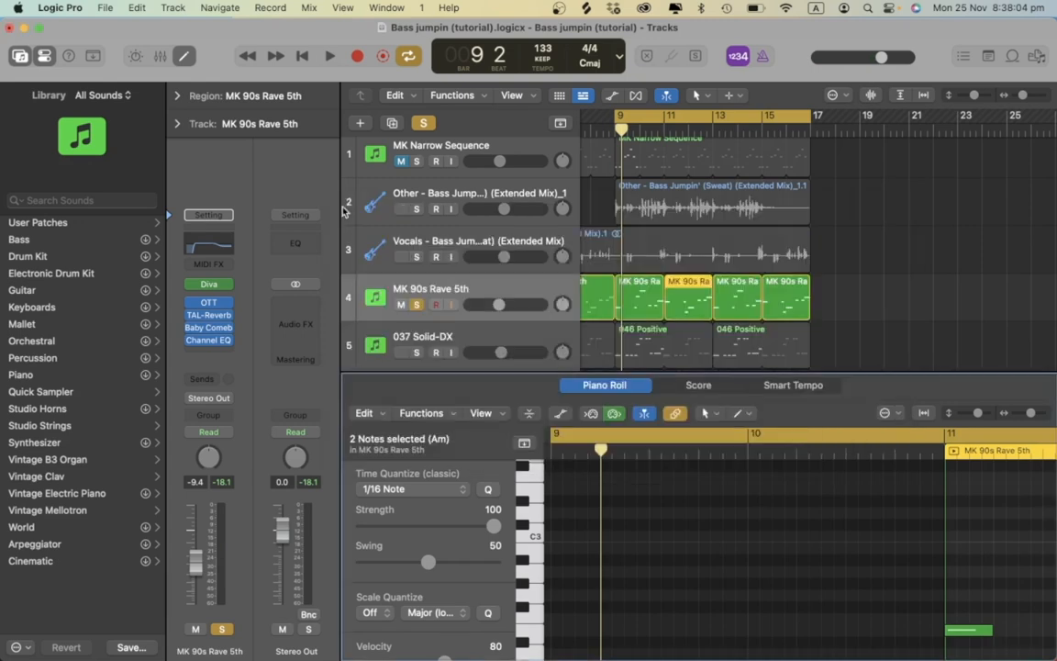
Set the third Channel EQ band on MK 90s Rave 5th to 104 Hz and -1.3 dB while playing the track.
click(209, 343)
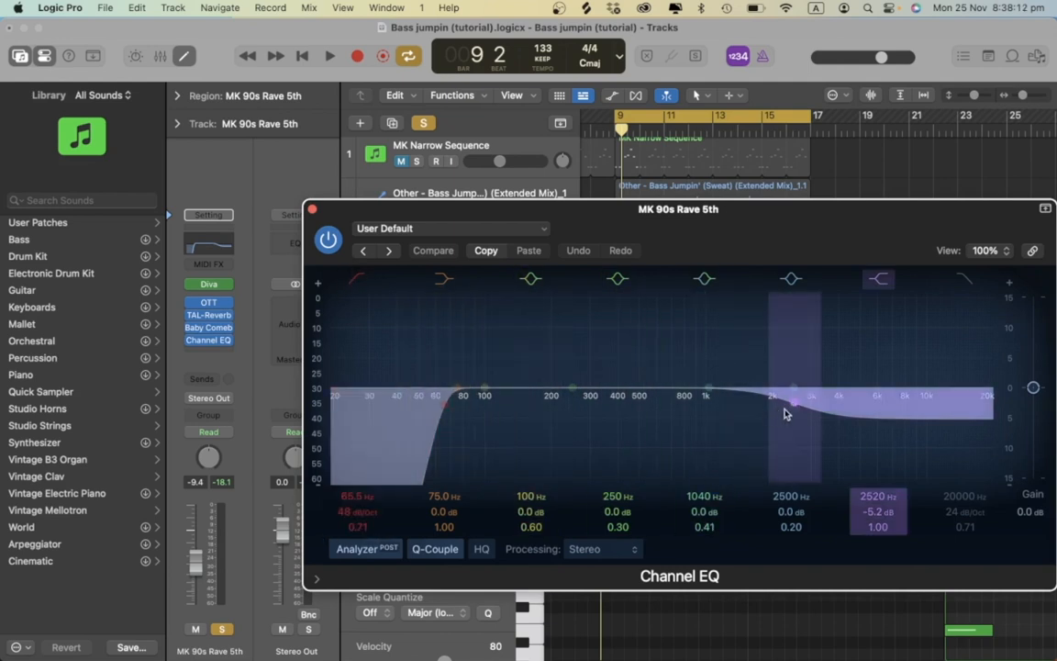
key(space)
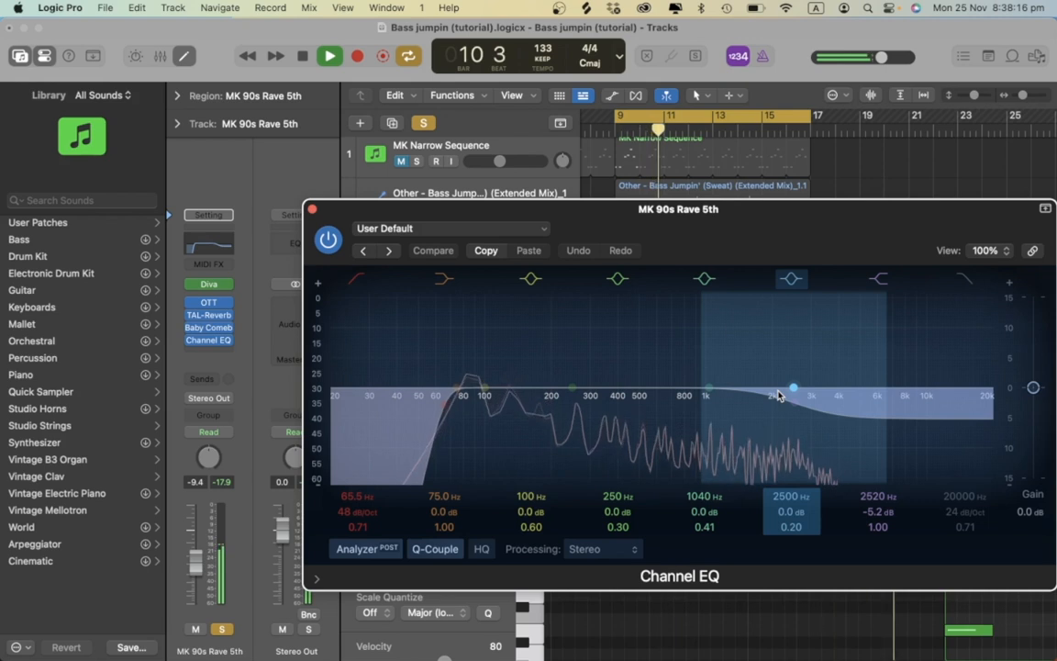
drag(484, 390, 480, 408)
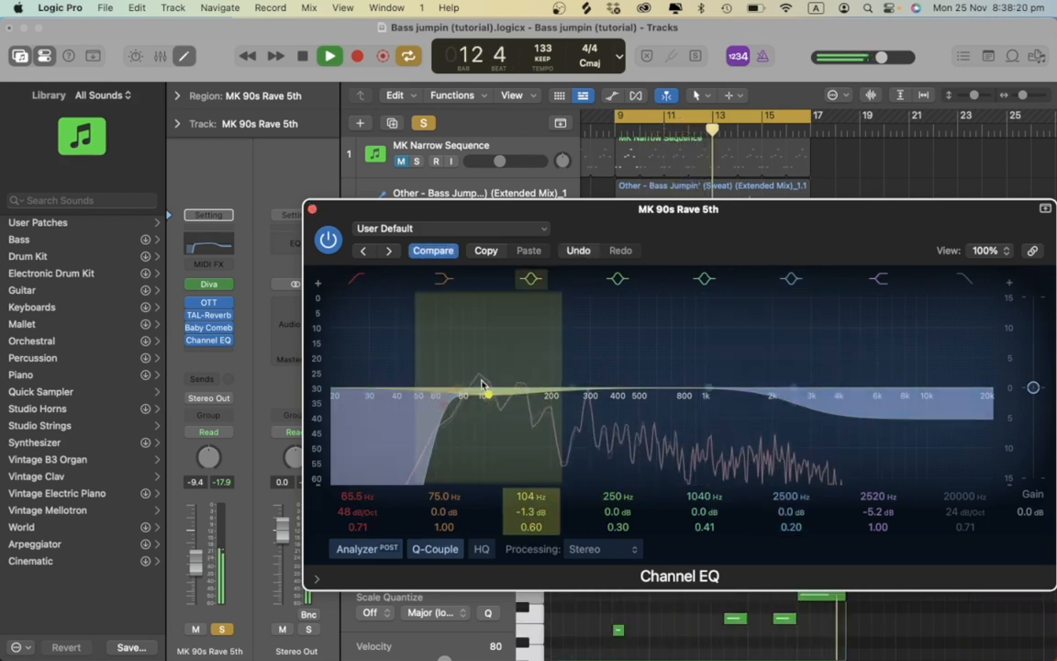
key(space)
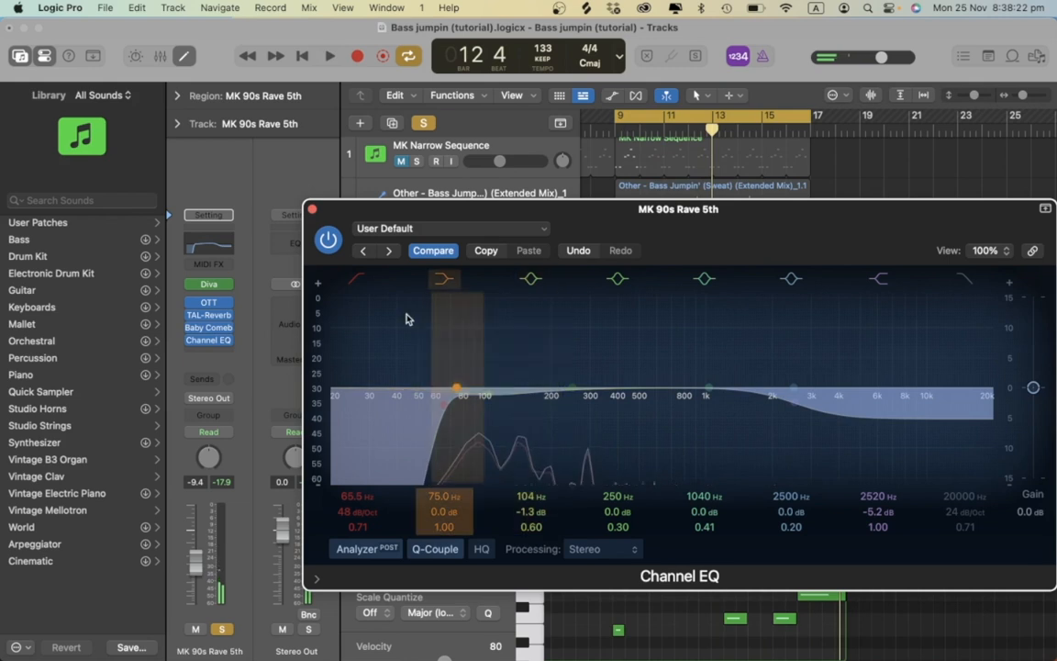
key(space)
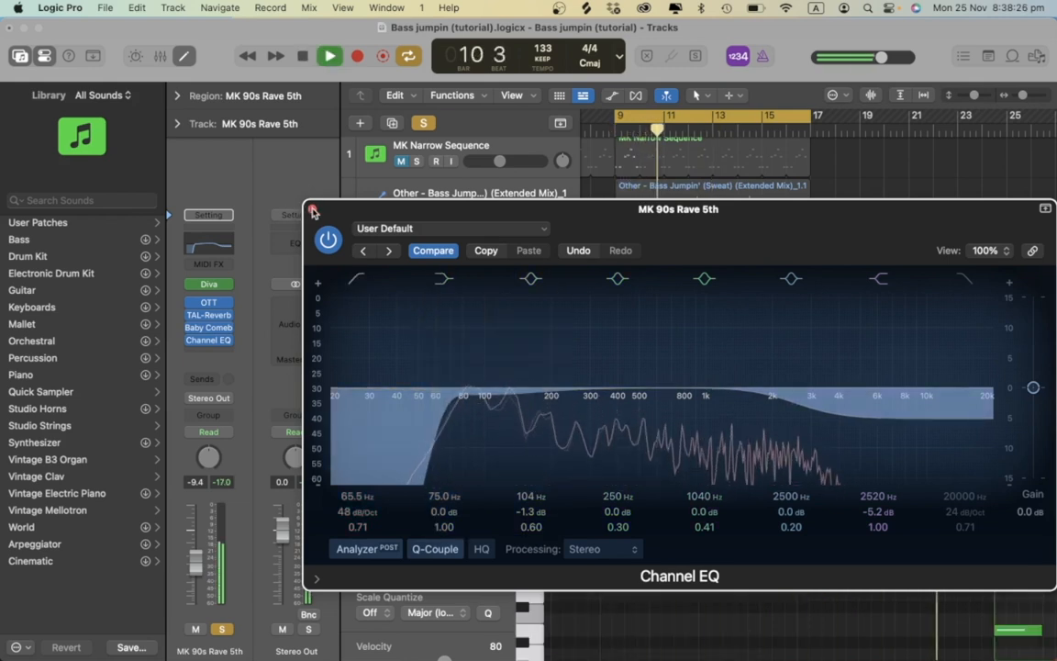
Play the MK 90s Rave 5th track soloed together with the Vocals and Other stems, and clear all solos.
click(313, 212)
key(space)
click(416, 257)
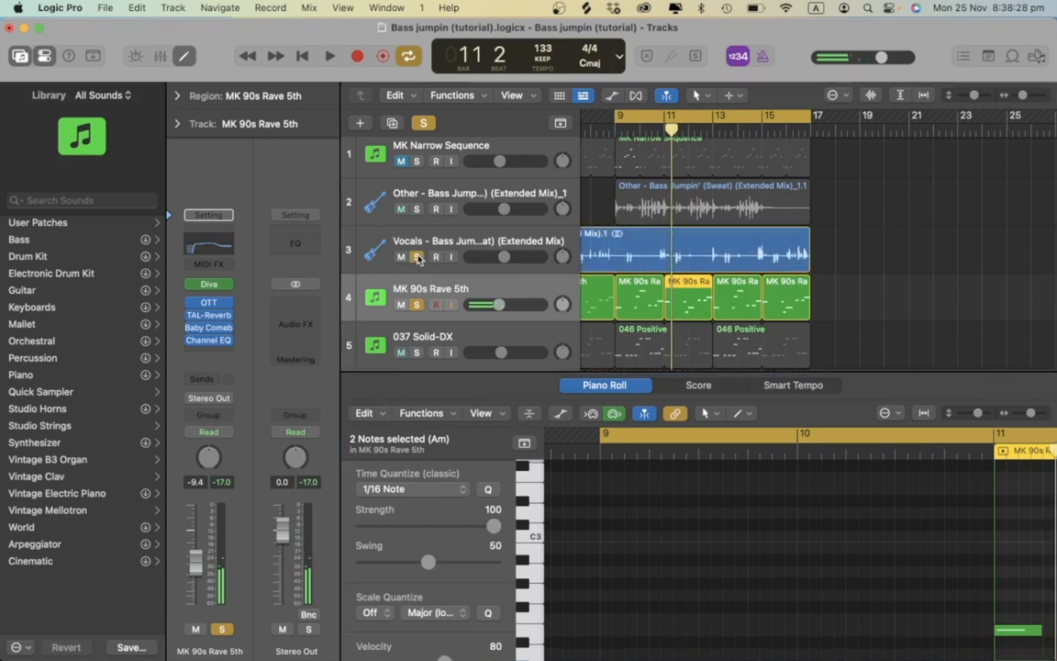
click(416, 209)
key(space)
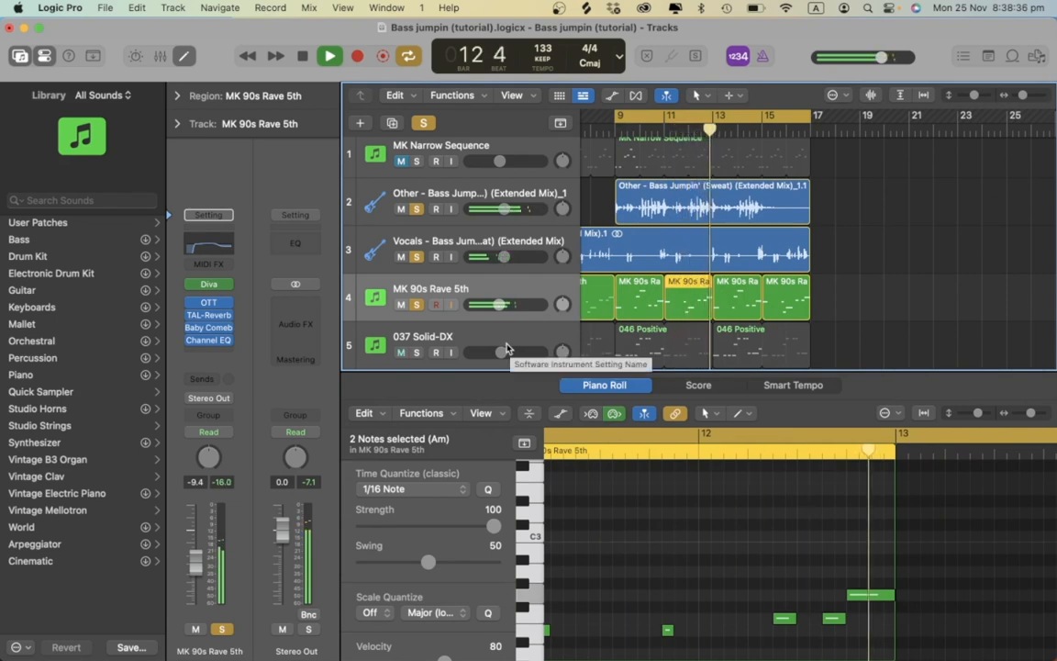
key(space)
alt+click(415, 209)
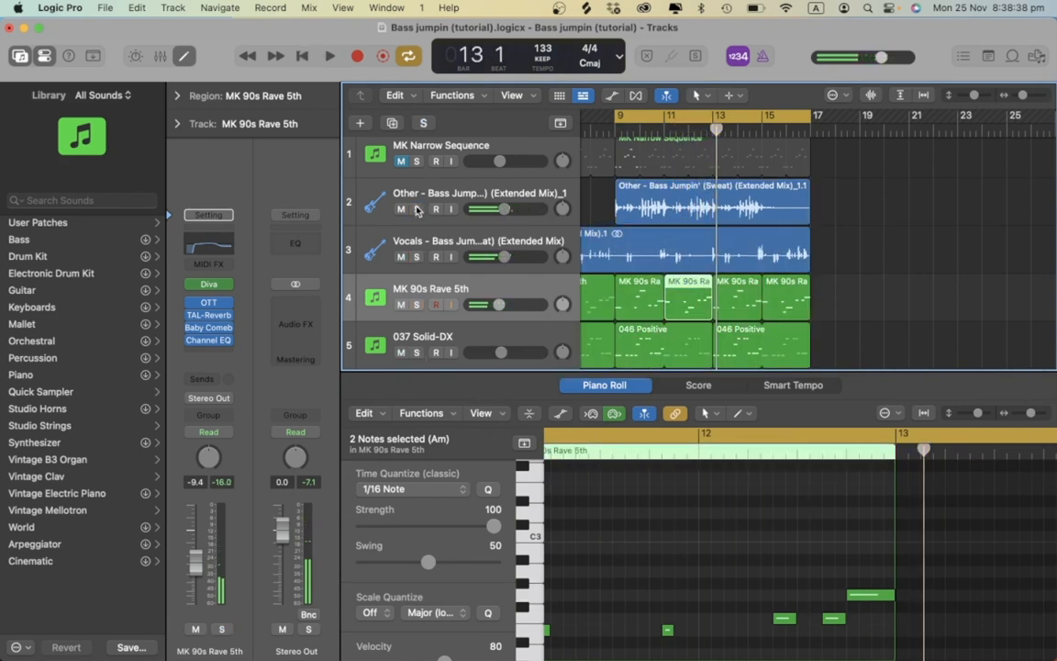
Play the 037 Solid-DX track on its own and show its 046 Positive regions enlarged in the arrangement.
click(418, 354)
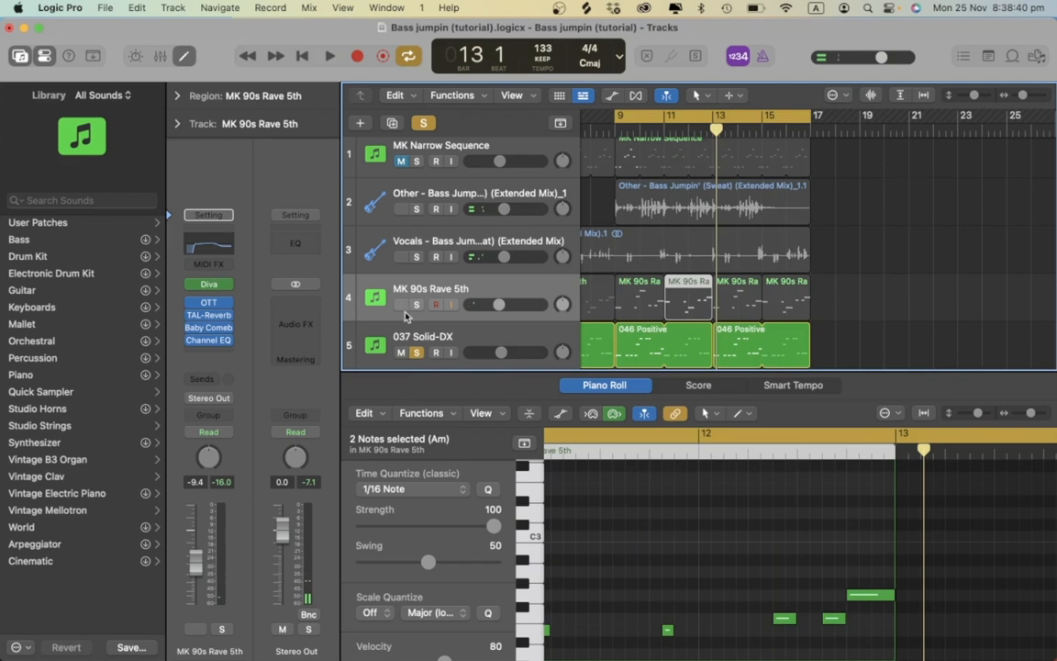
key(space)
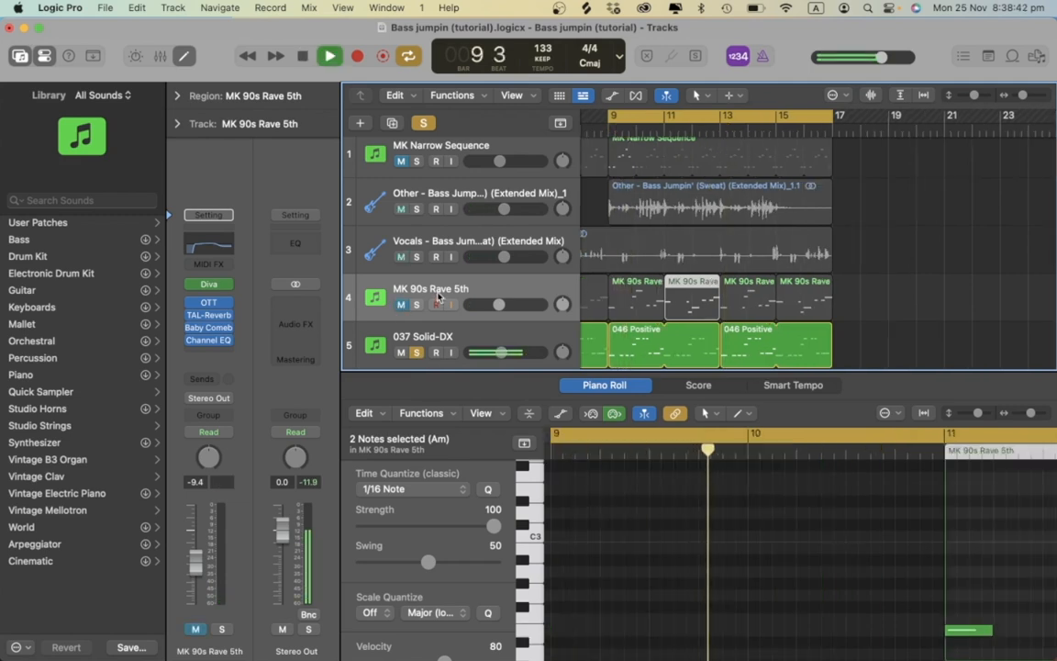
key(super+Right)
key(super+Right)
key(super+Right)
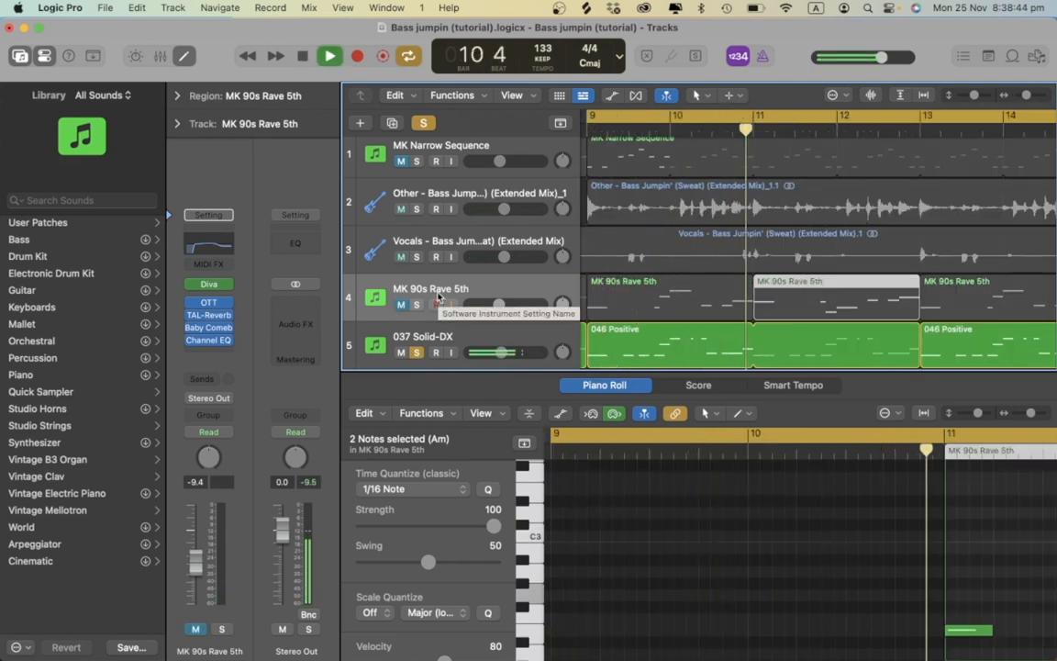
click(435, 328)
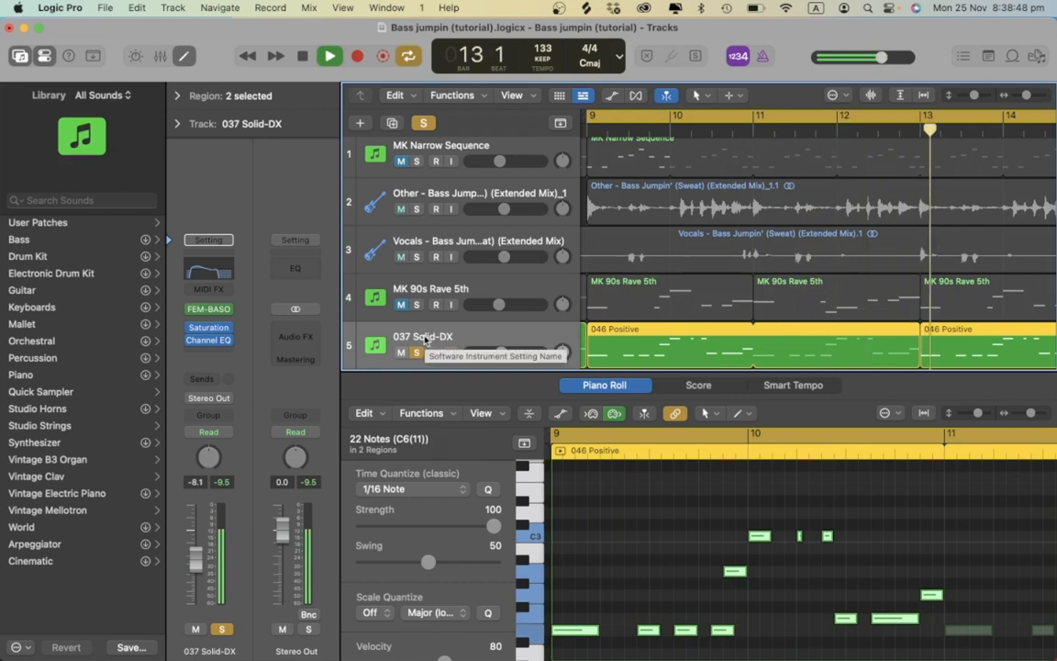
key(space)
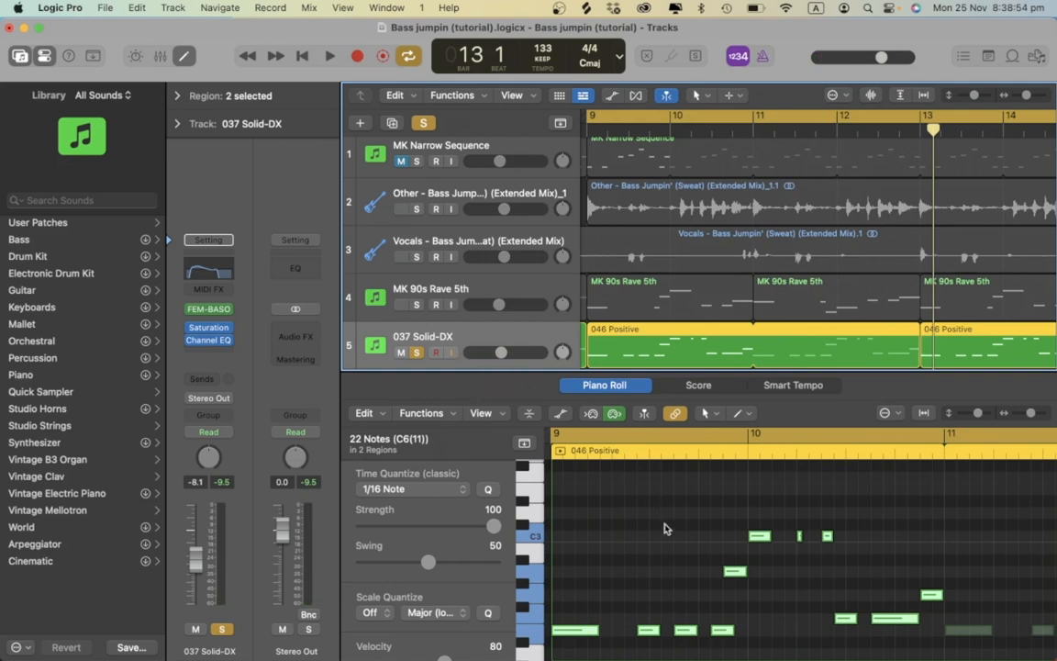
Audition the notes of the 046 Positive region at bar 9, from the first note to the short C3 after bar 10.
scroll(668, 532, down, 3)
scroll(721, 575, left, 5)
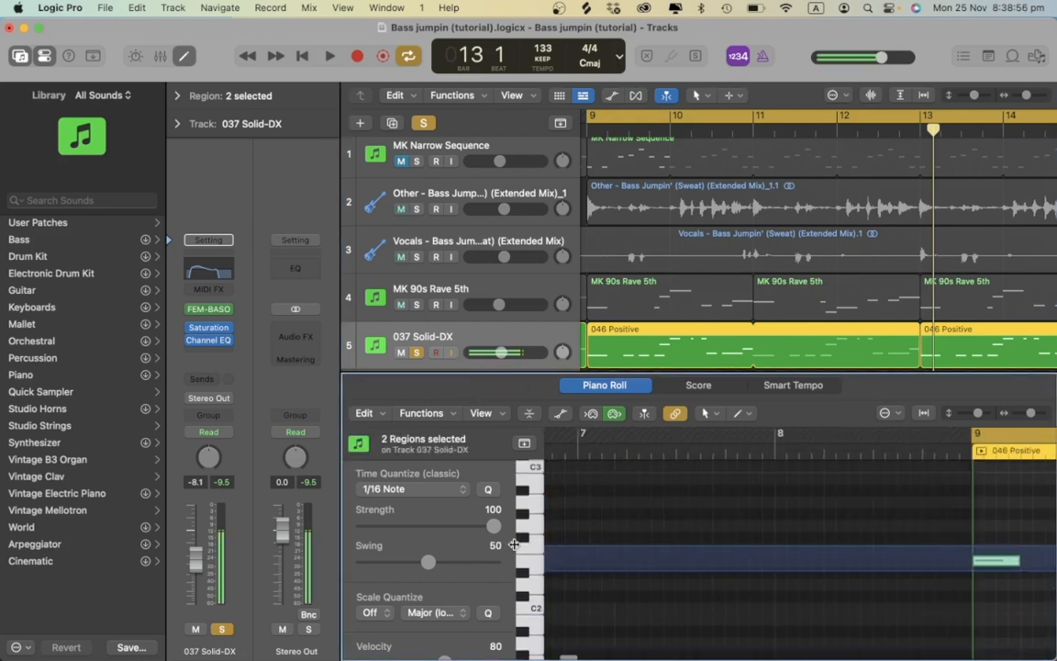
click(660, 318)
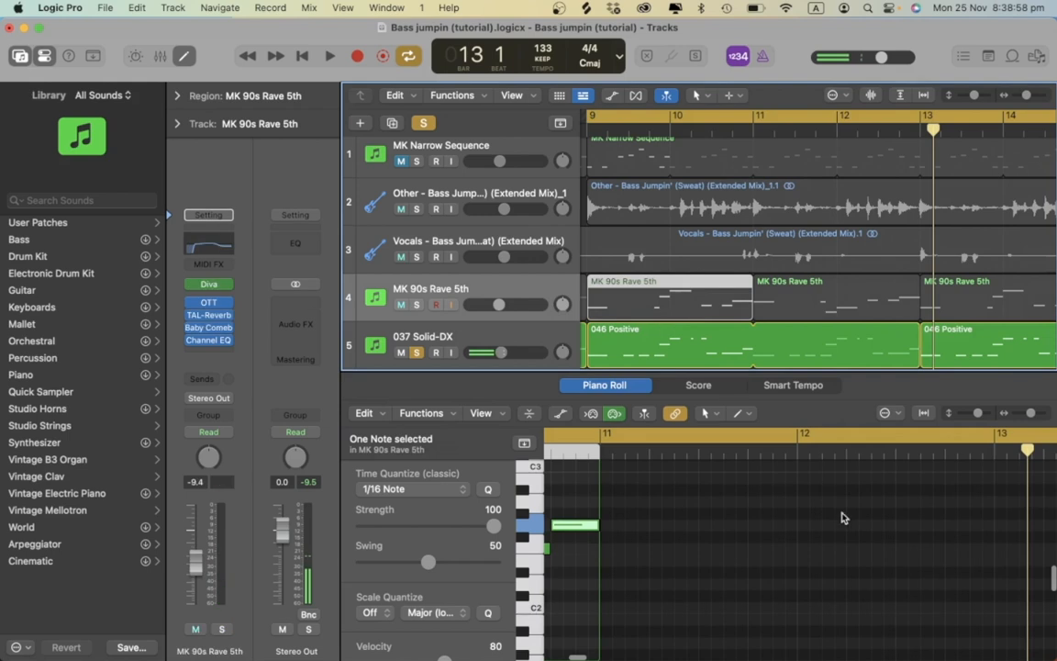
click(698, 350)
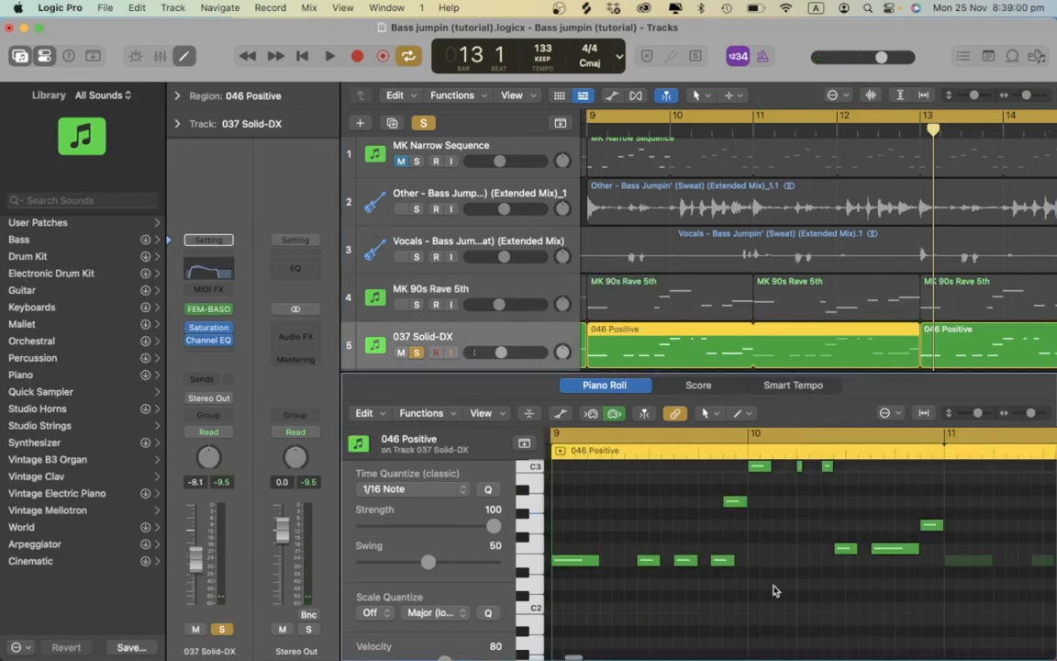
click(577, 561)
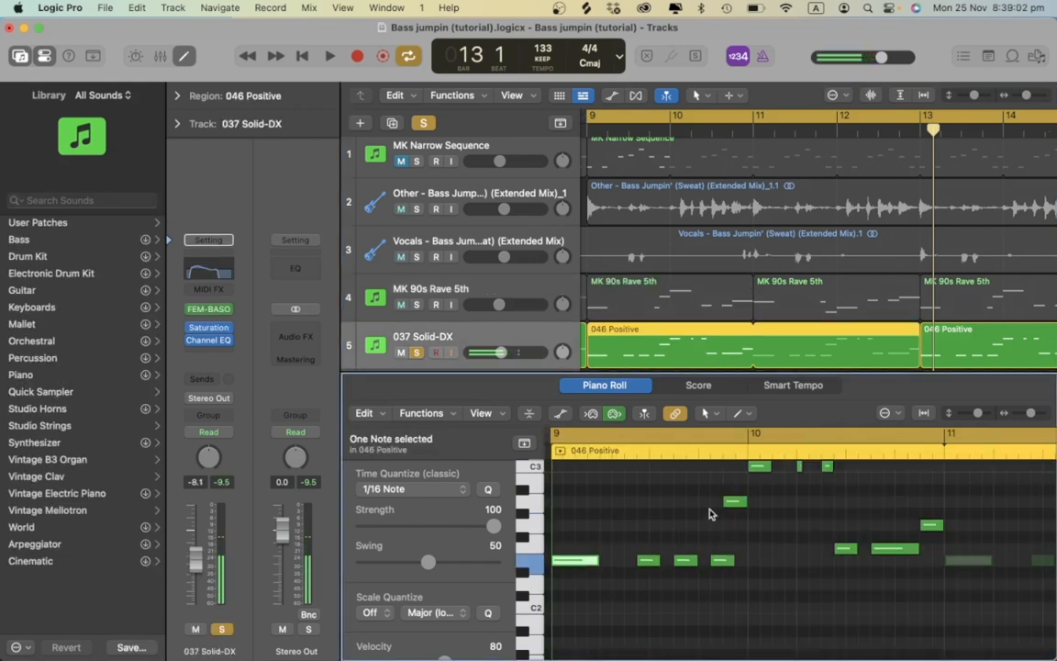
click(735, 503)
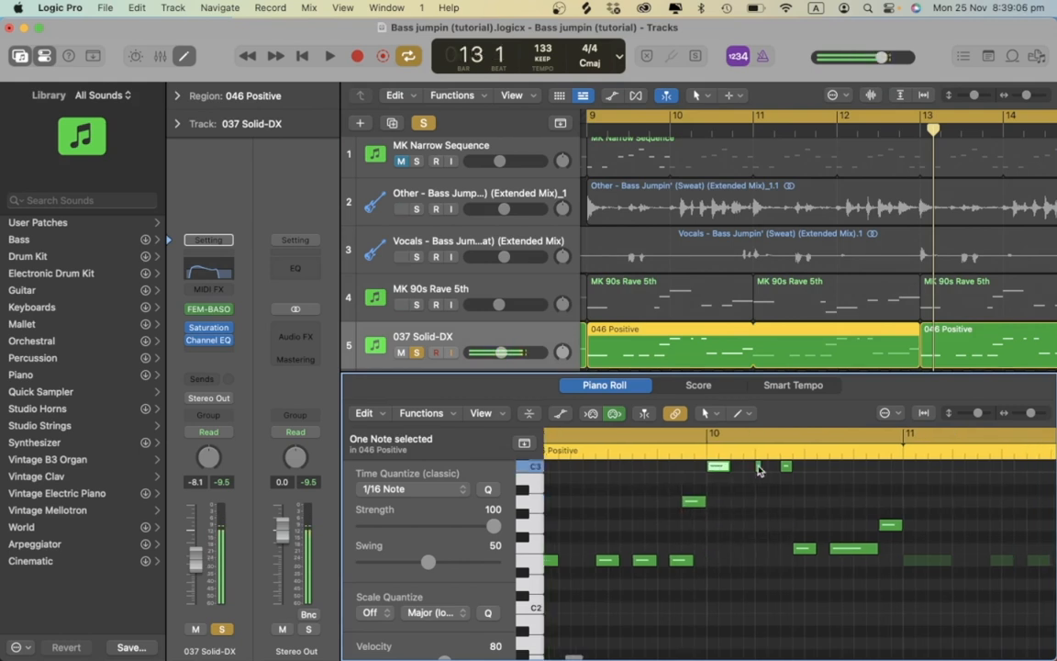
scroll(760, 469, up, 2)
scroll(760, 470, right, 2)
mouse_move(742, 495)
mouse_down()
mouse_move(760, 516)
mouse_move(749, 510)
mouse_up()
key(super+Right)
key(super+Right)
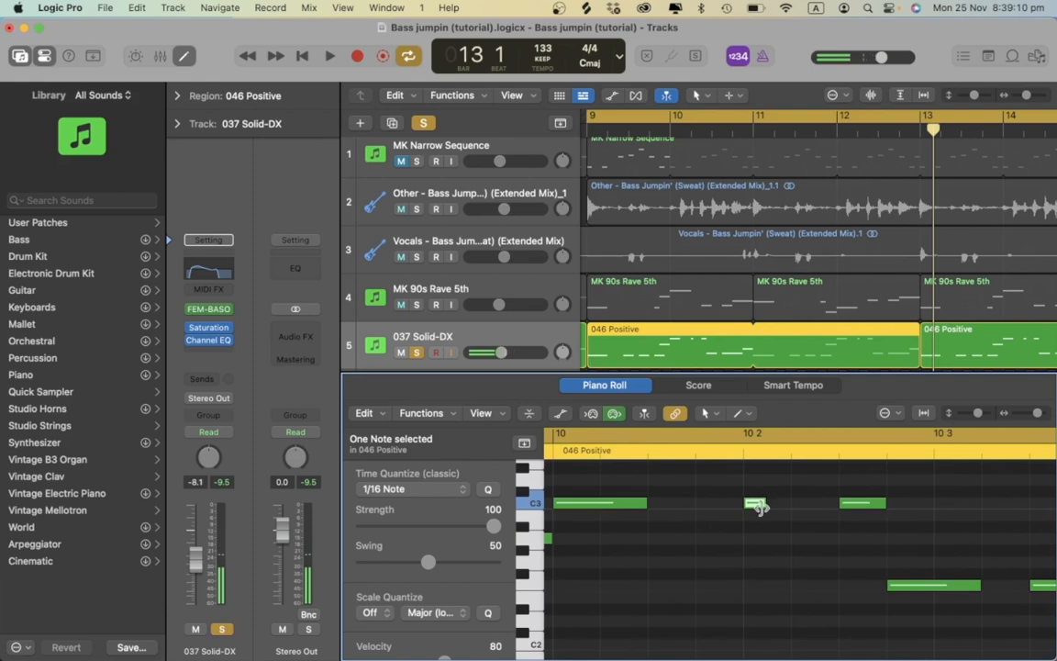
Play the 046 Positive pattern from bar 9 and audition its three closing notes before bar 11, ending on G2.
key(super+Left)
key(super+Left)
key(space)
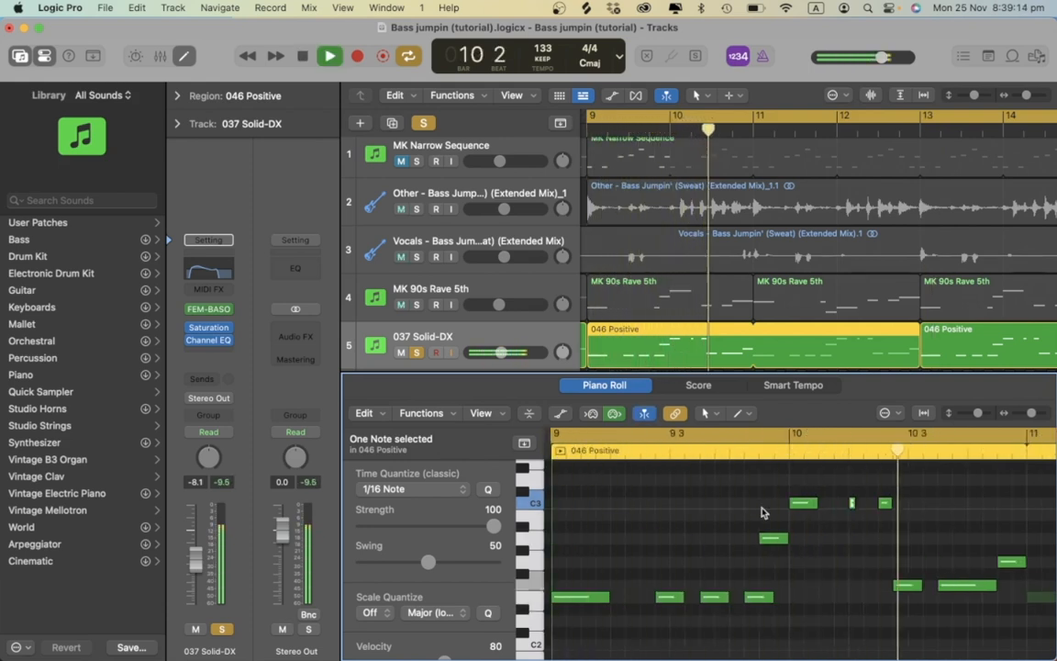
key(space)
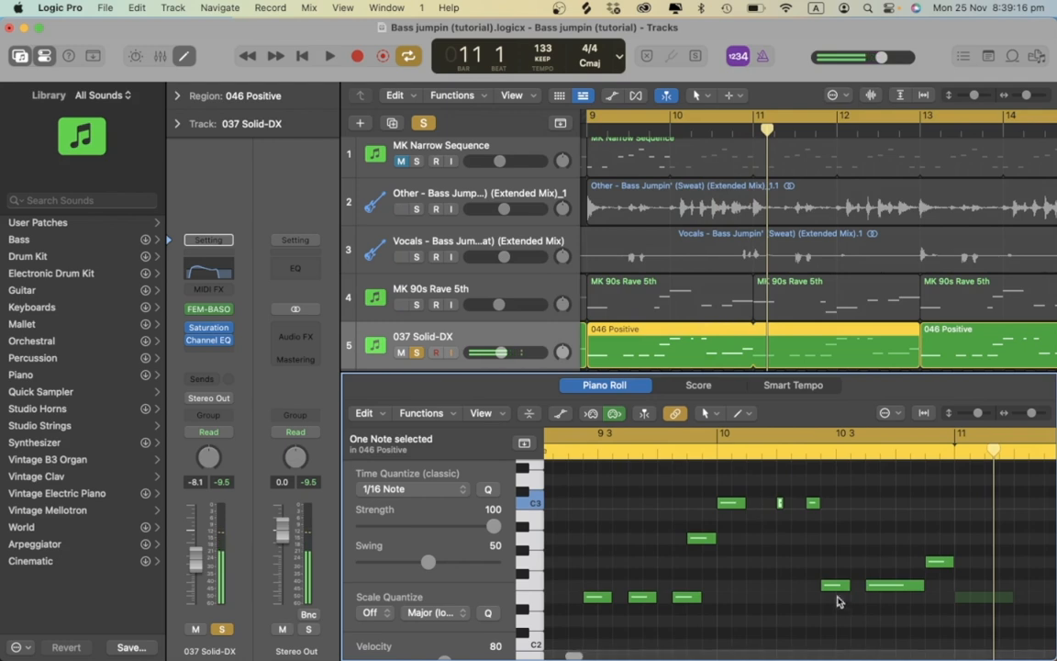
click(833, 586)
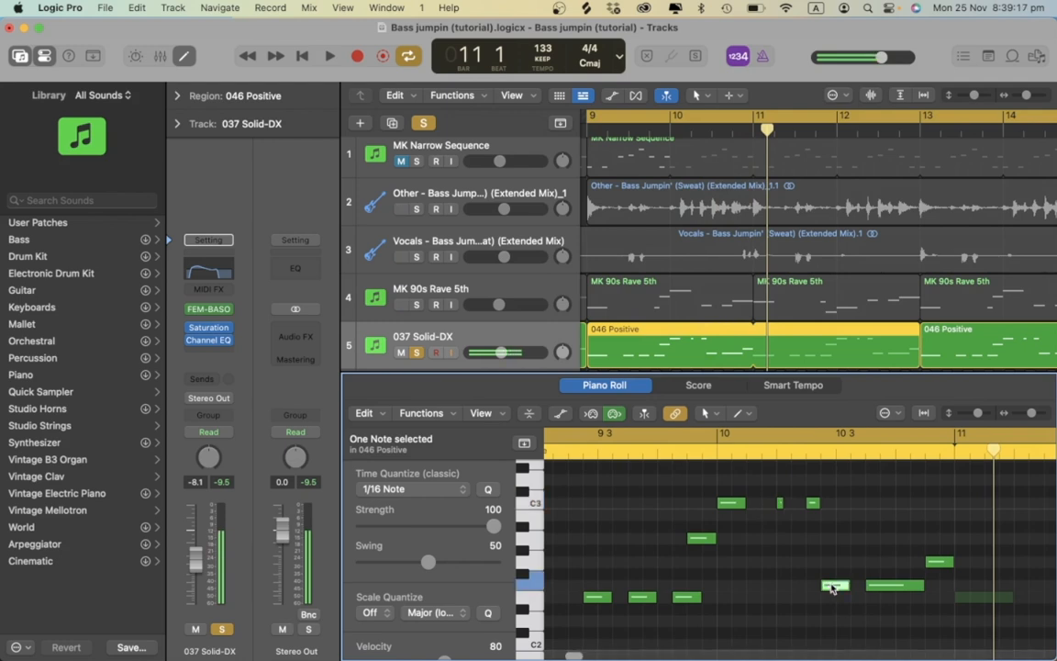
click(878, 586)
click(937, 563)
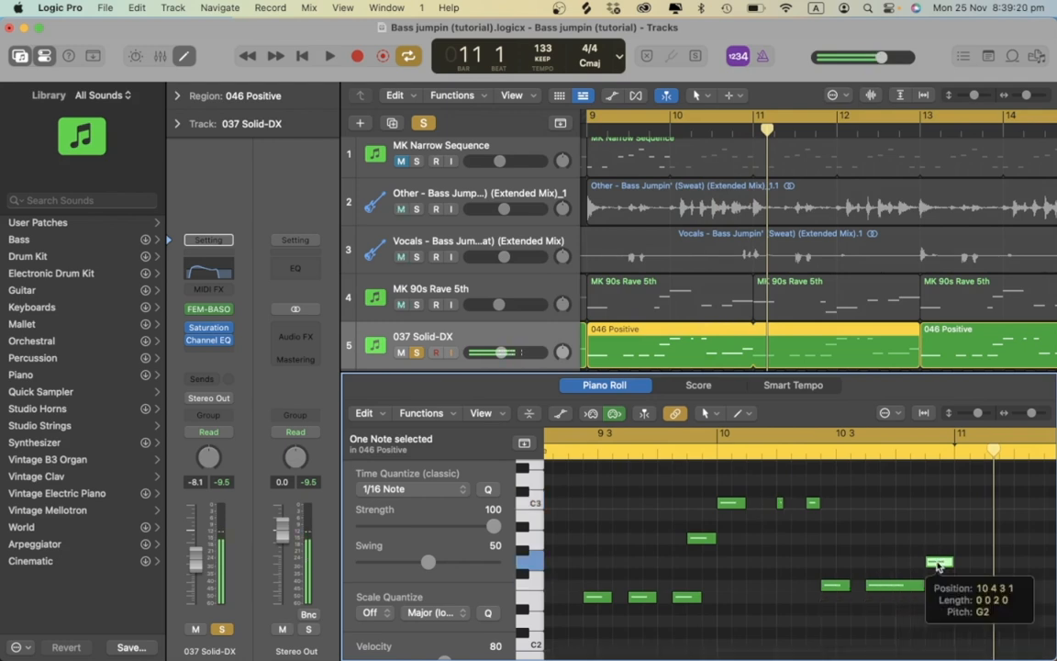
Play the 037 Solid-DX bass and add MK 90s Rave 5th to the solo to compare the two patterns.
key(space)
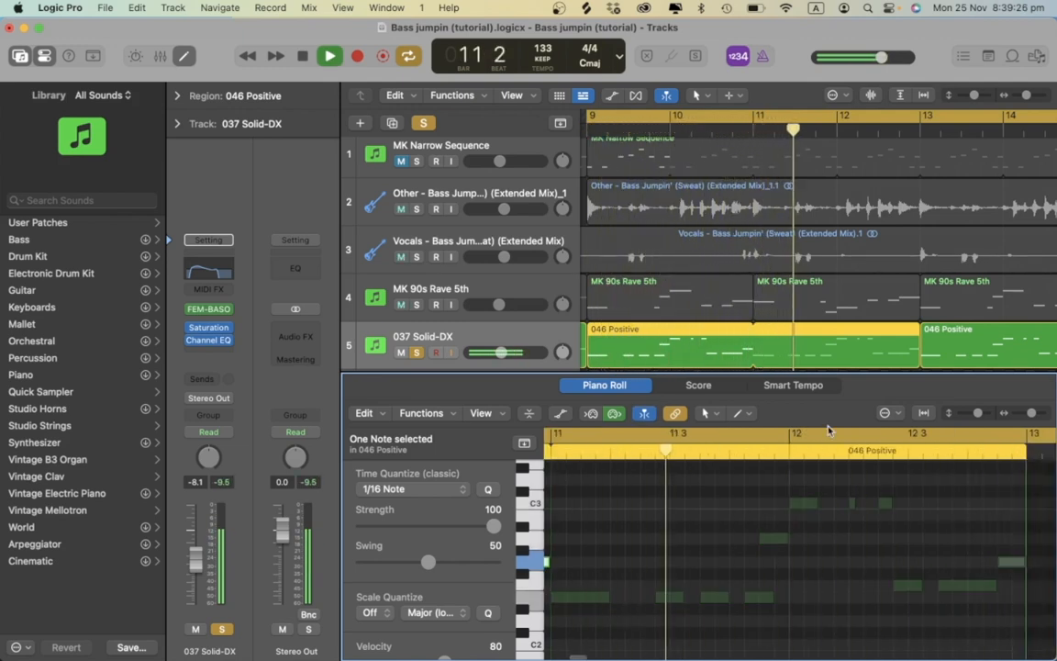
click(416, 304)
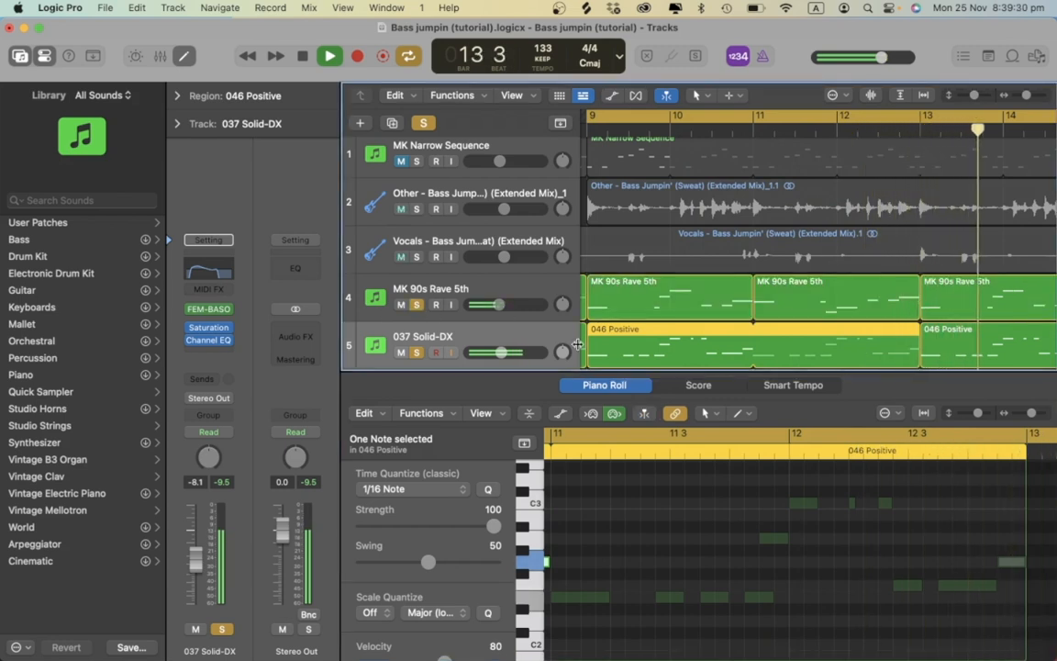
scroll(643, 292, right, 2)
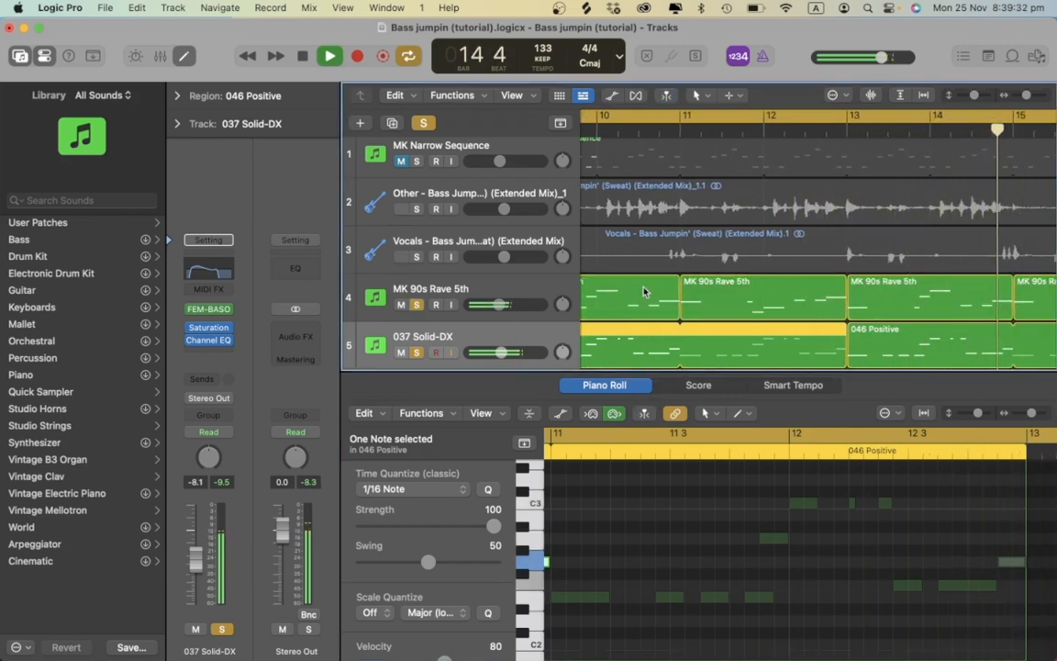
key(space)
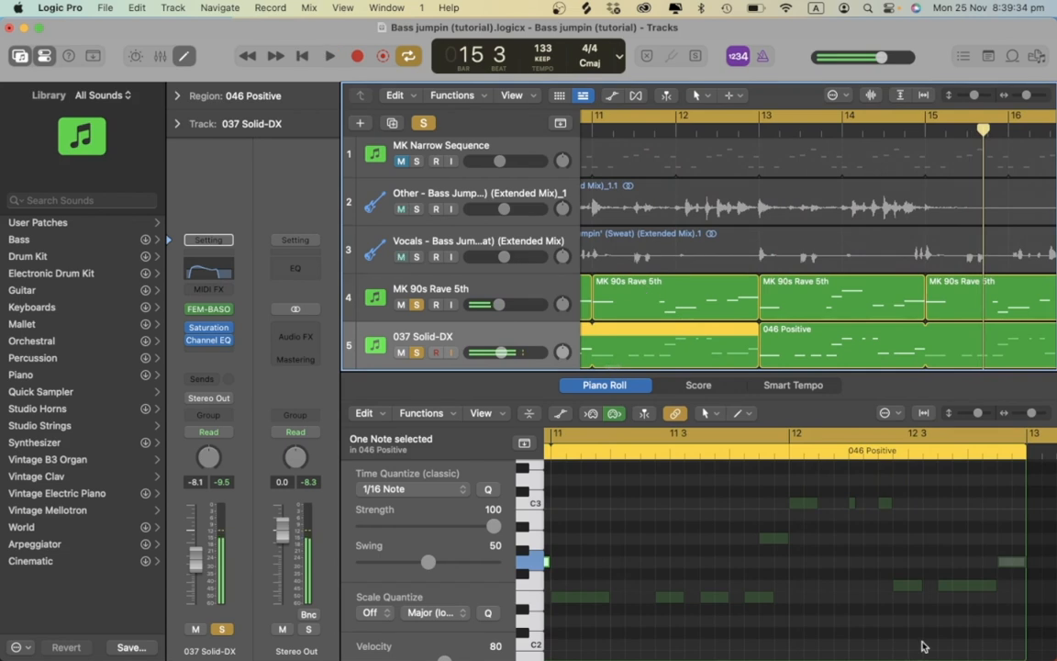
scroll(827, 642, left, 3)
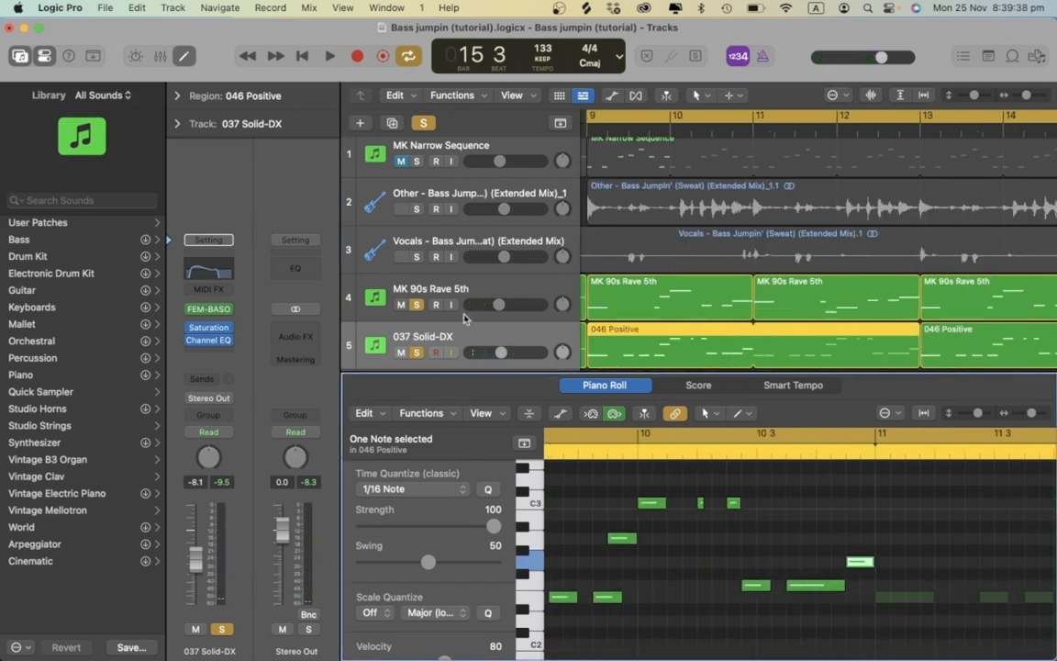
Play the Other and Vocals stems soloed with MK 90s Rave 5th and 037 Solid-DX, and clear all four solos.
drag(417, 304, 420, 210)
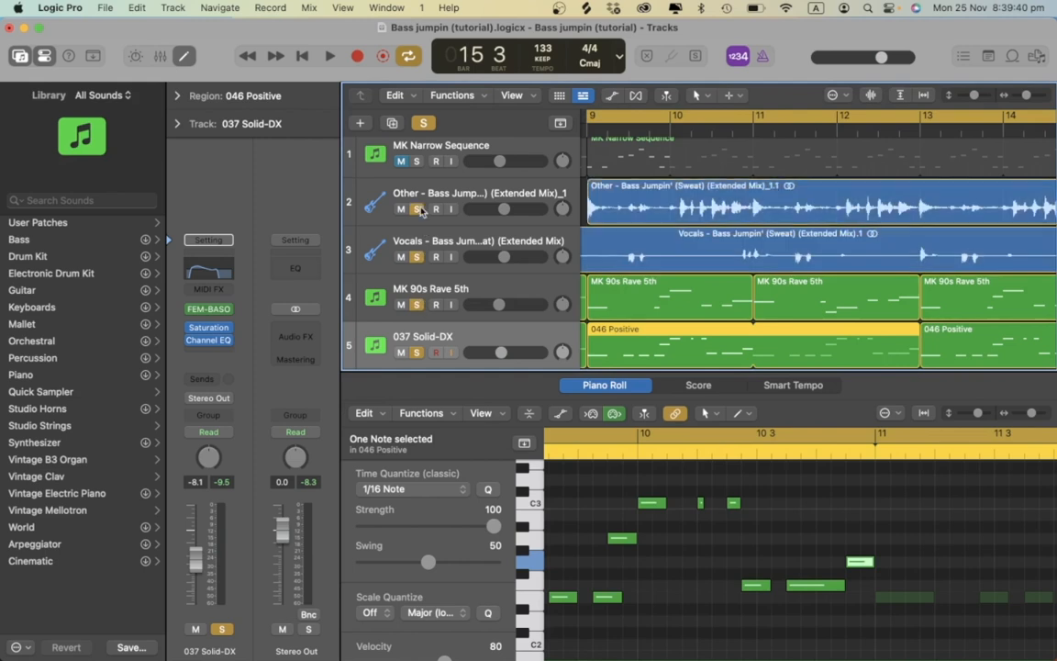
key(space)
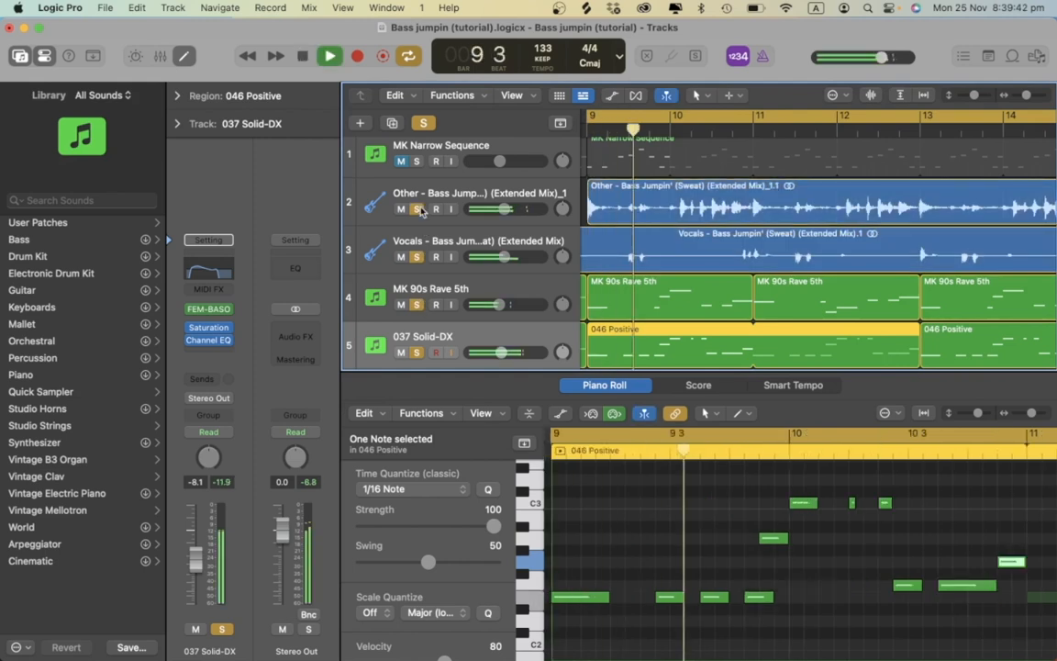
scroll(605, 223, down, 3)
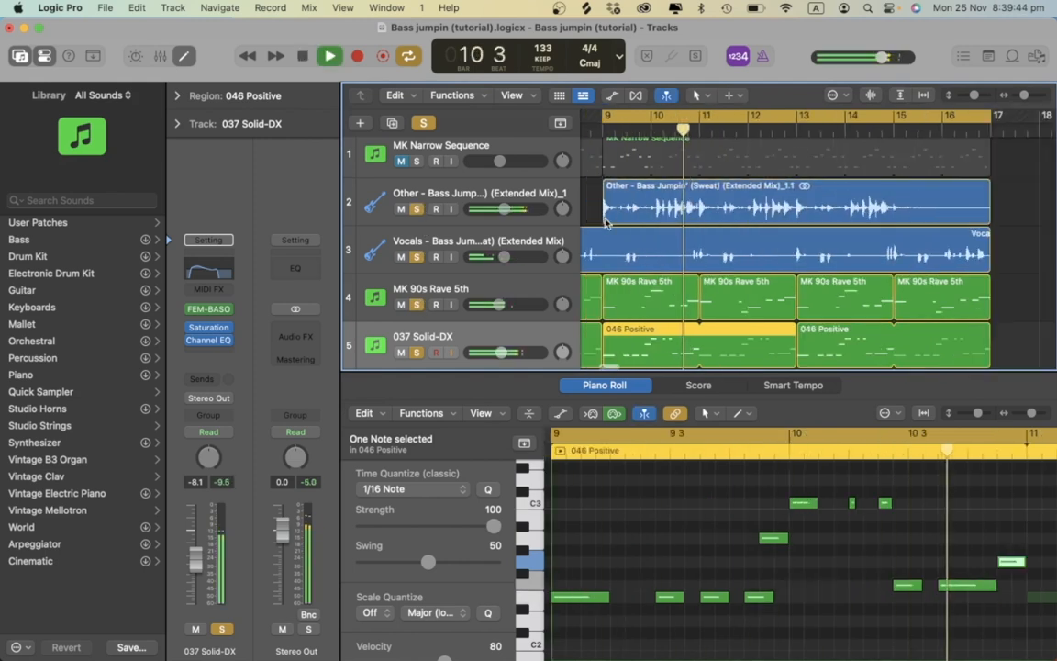
scroll(605, 223, down, 3)
scroll(606, 223, up, 2)
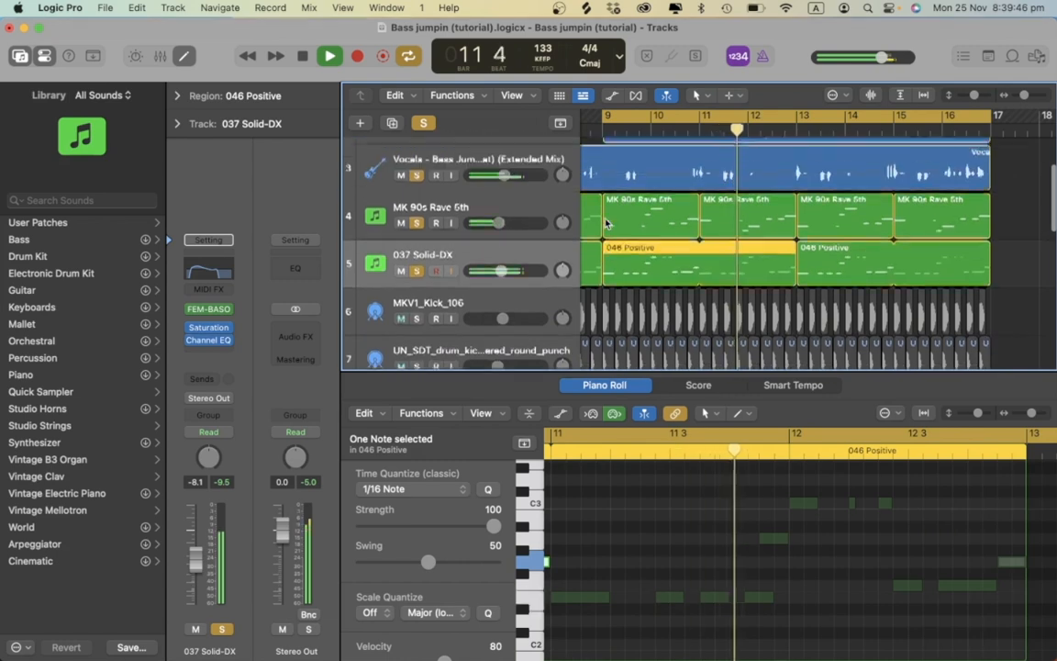
scroll(605, 223, up, 2)
scroll(440, 153, down, 2)
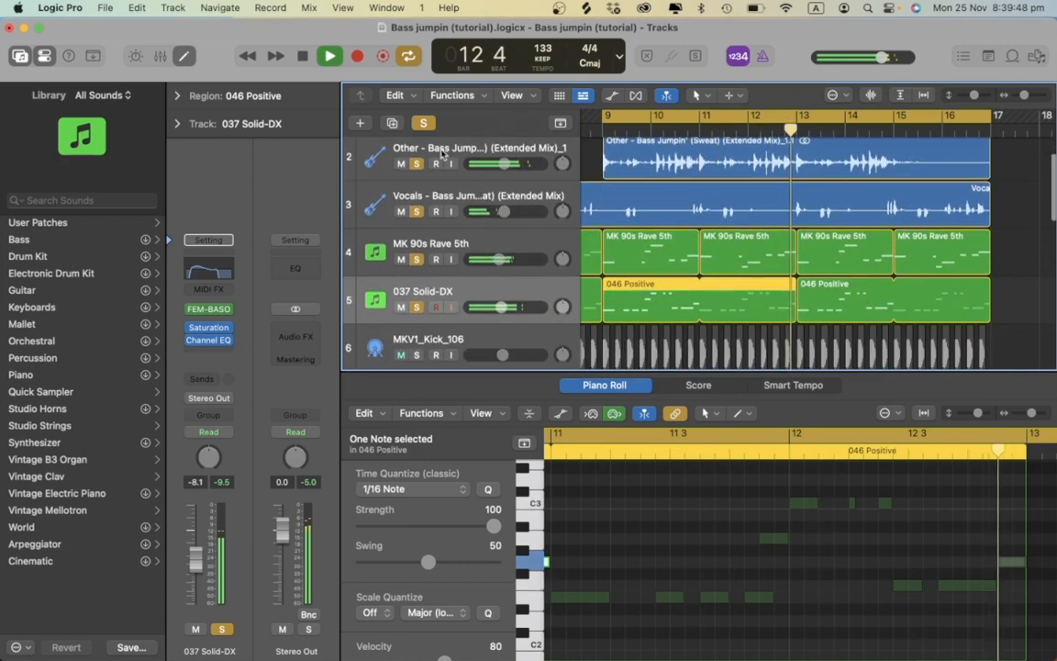
key(space)
drag(415, 163, 420, 315)
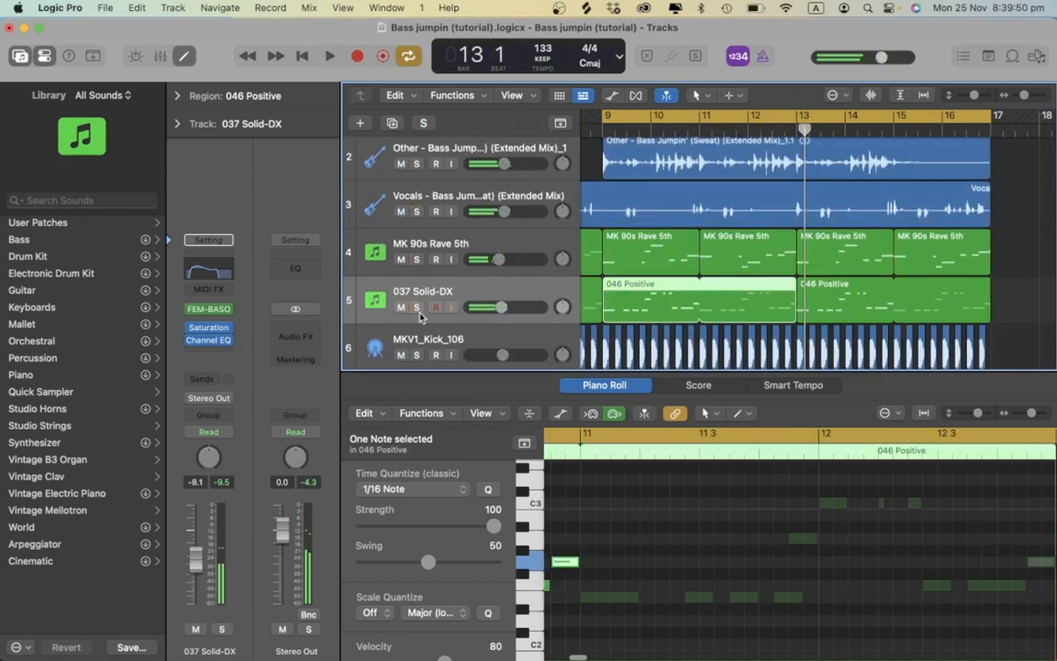
click(416, 356)
scroll(415, 356, down, 2)
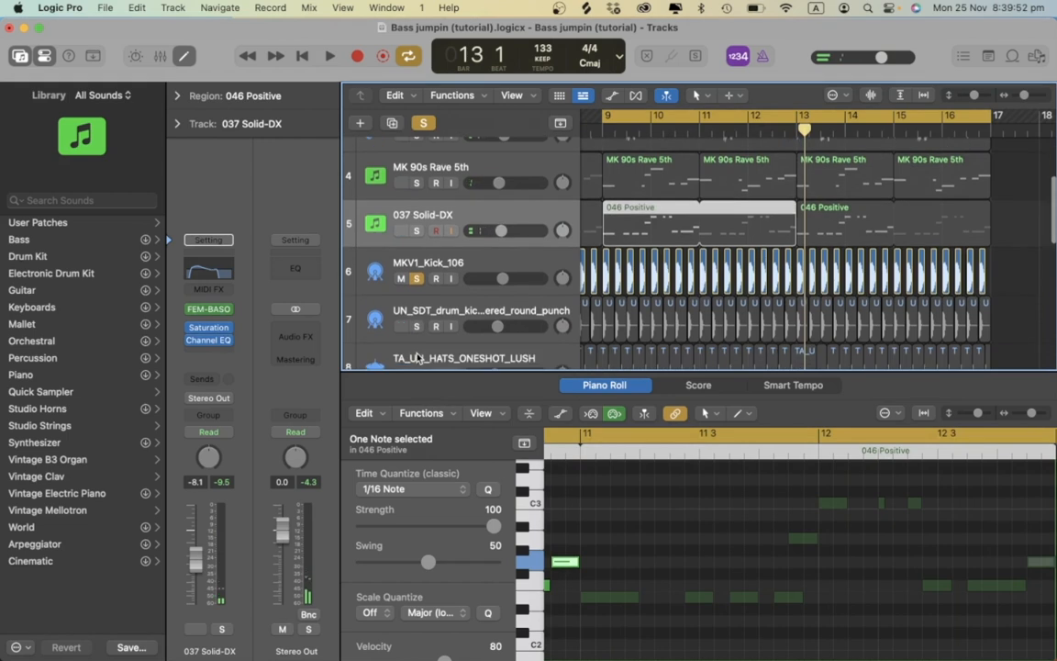
click(416, 278)
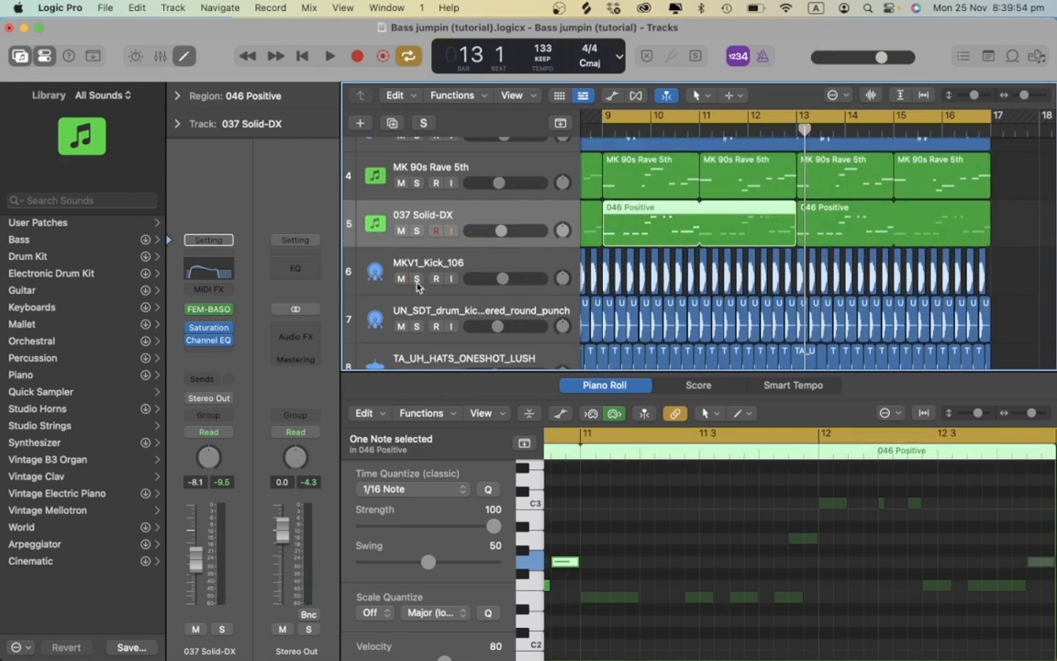
click(416, 278)
click(459, 215)
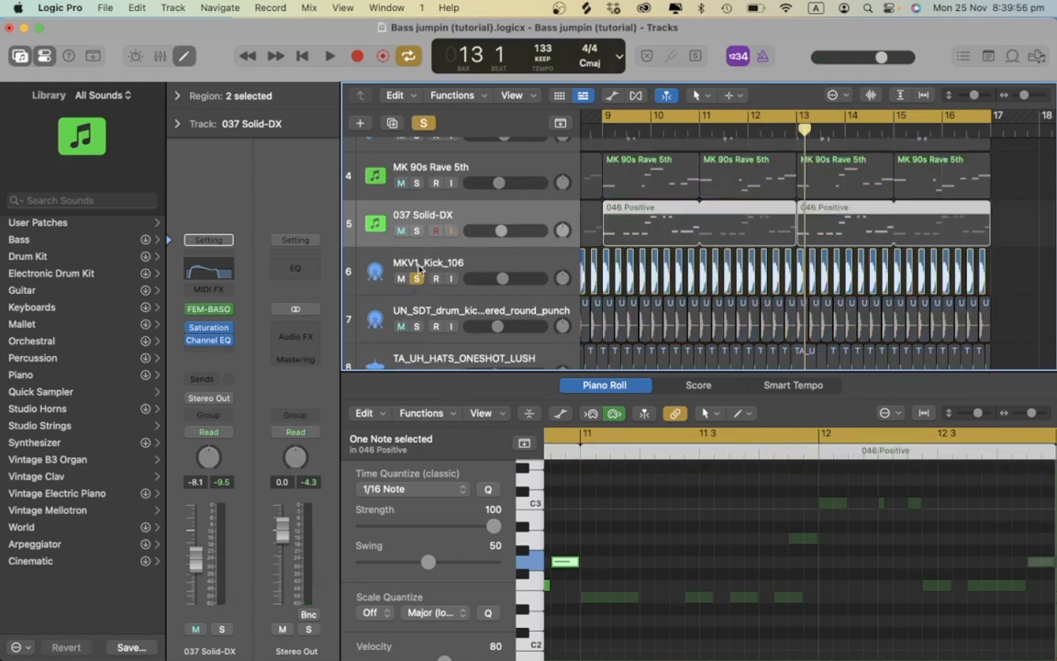
click(416, 278)
Solo the 037 Solid-DX track and examine the preset and settings of its FEM-BASO instrument.
click(416, 230)
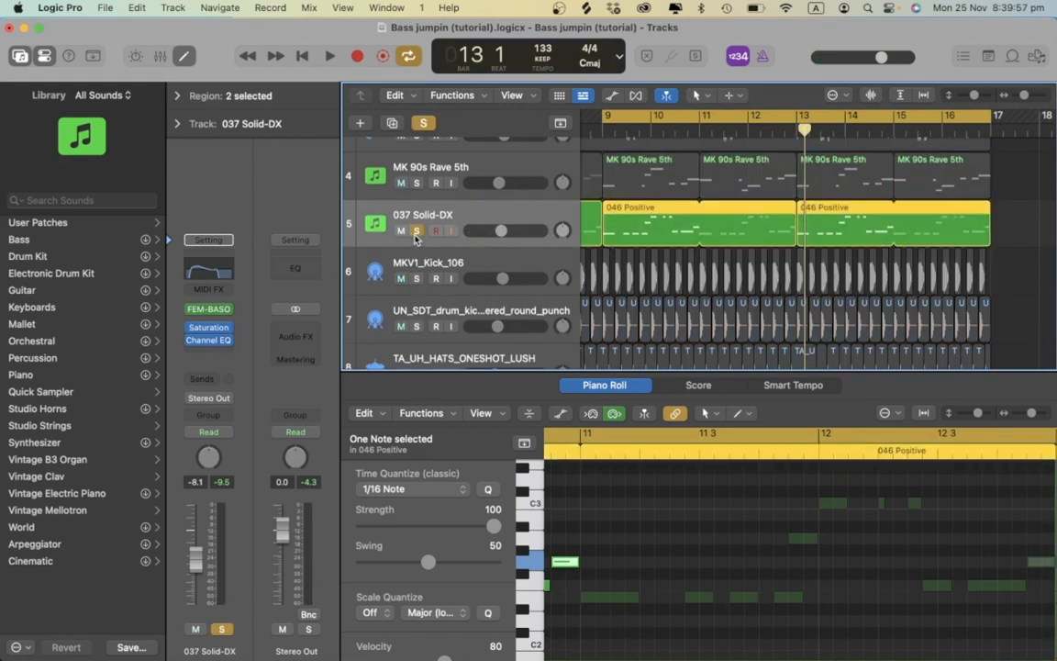
click(207, 311)
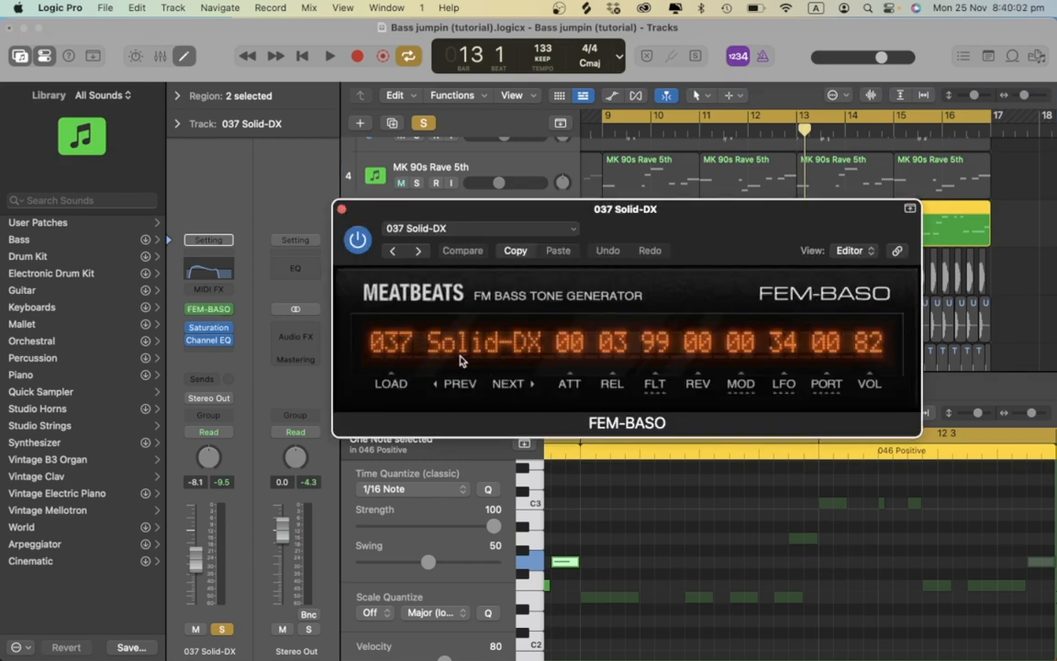
click(342, 209)
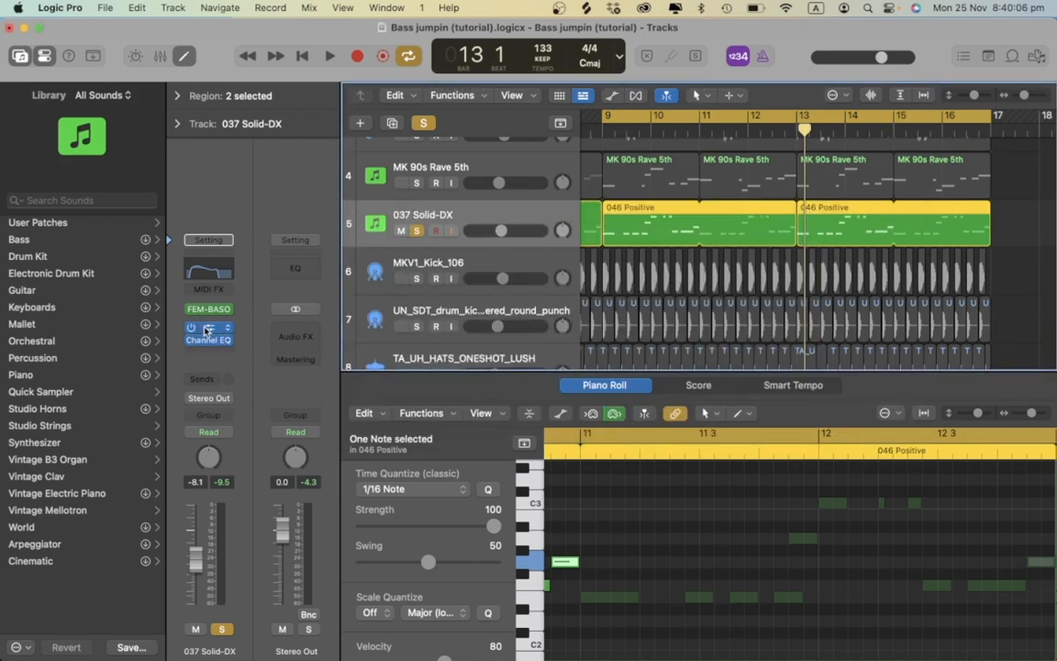
Examine the Saturation Knob and Channel EQ on the 037 Solid-DX track, and play the soloed bass through them.
click(208, 333)
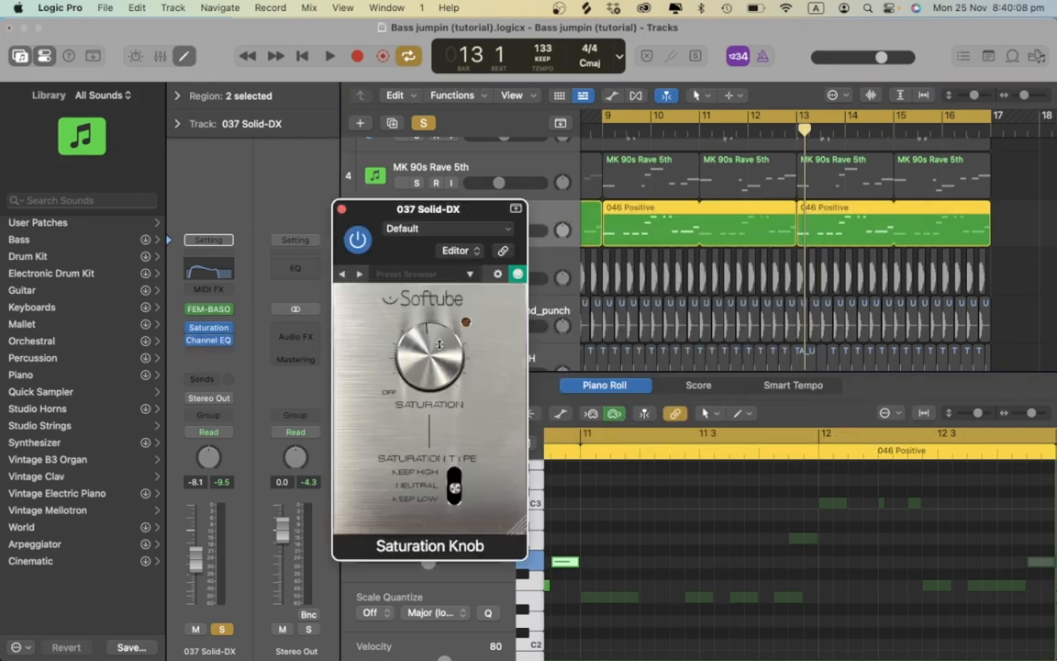
click(343, 210)
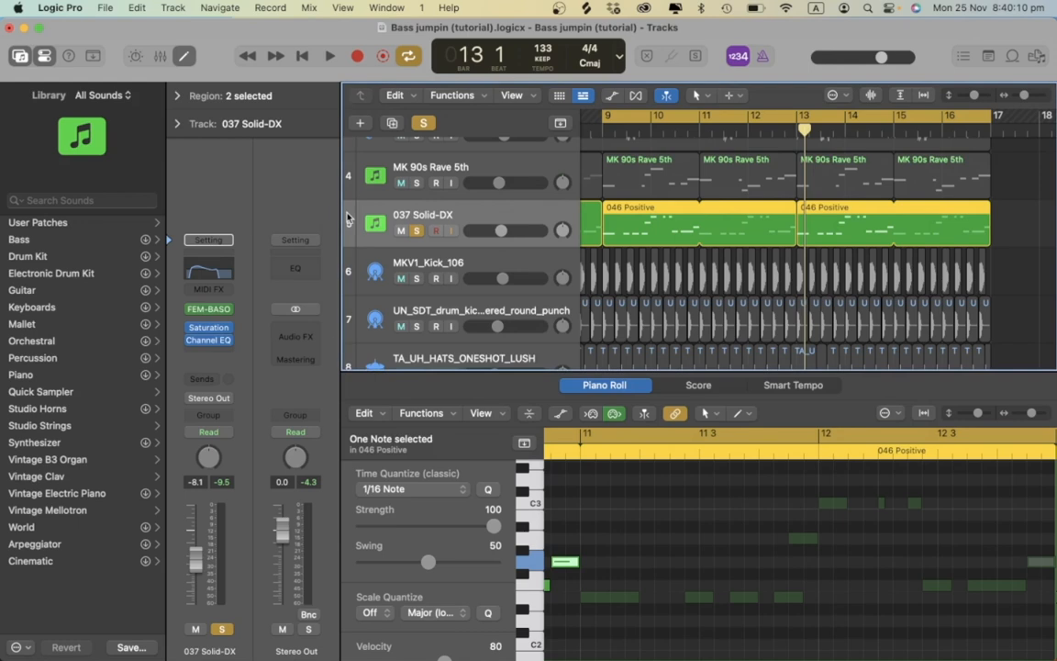
click(209, 341)
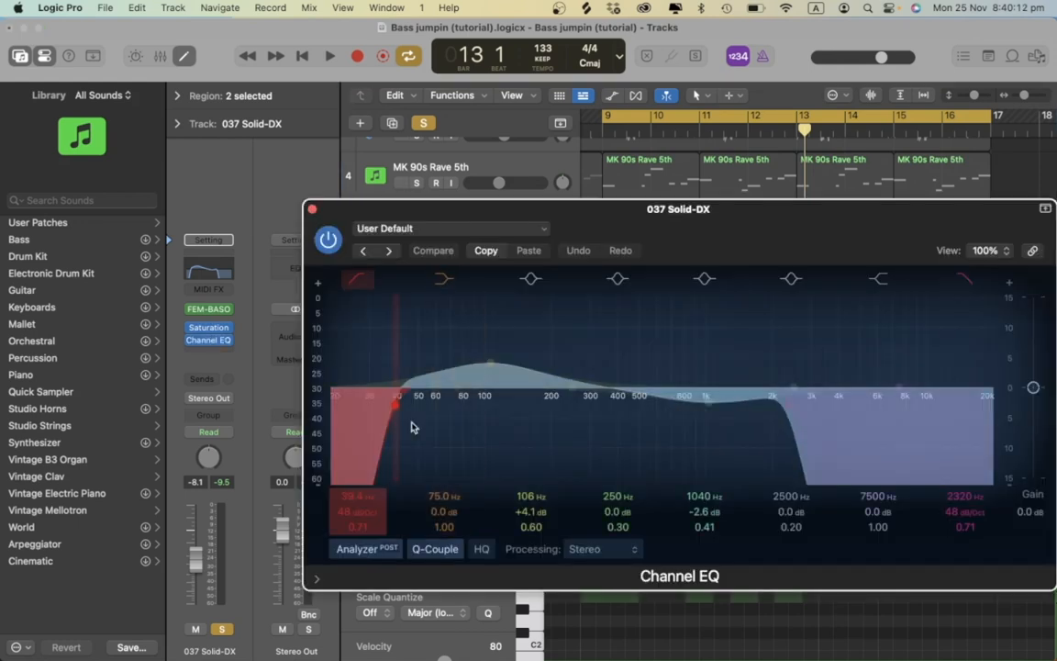
drag(349, 223, 682, 212)
key(space)
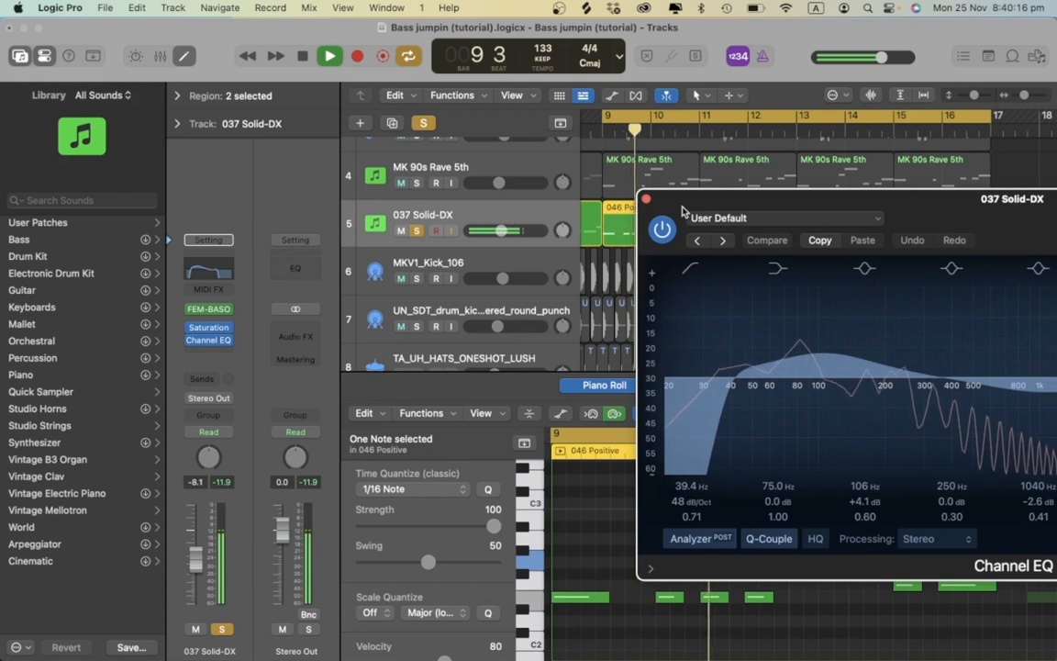
Shift the 037 Solid-DX Channel EQ's -2.6 dB mid cut to 1090 Hz during playback, and close the EQ.
drag(682, 212, 408, 186)
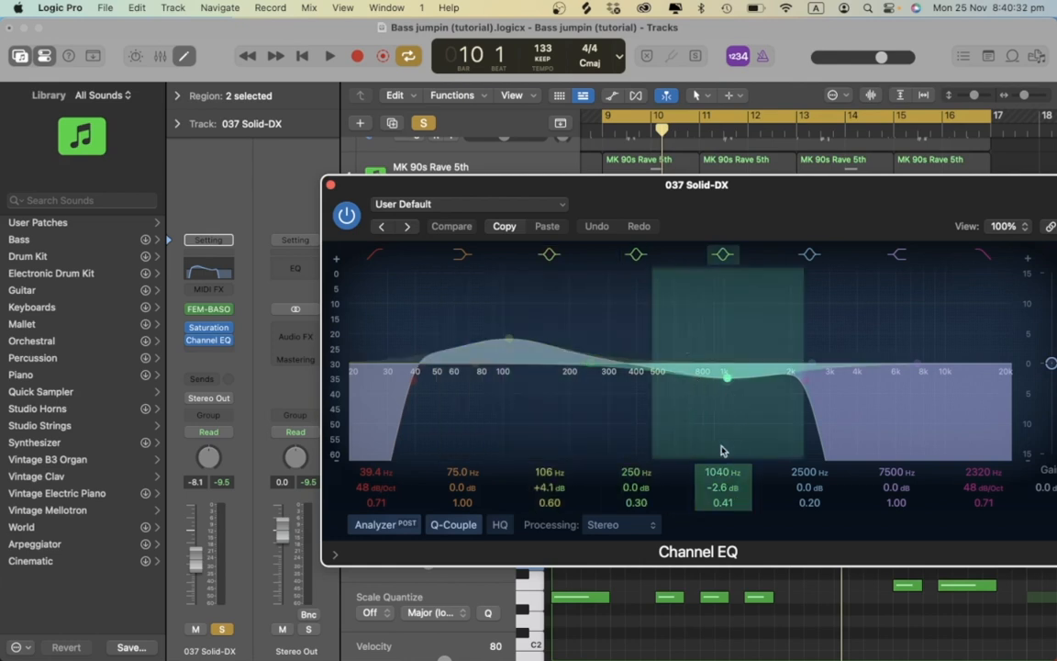
key(space)
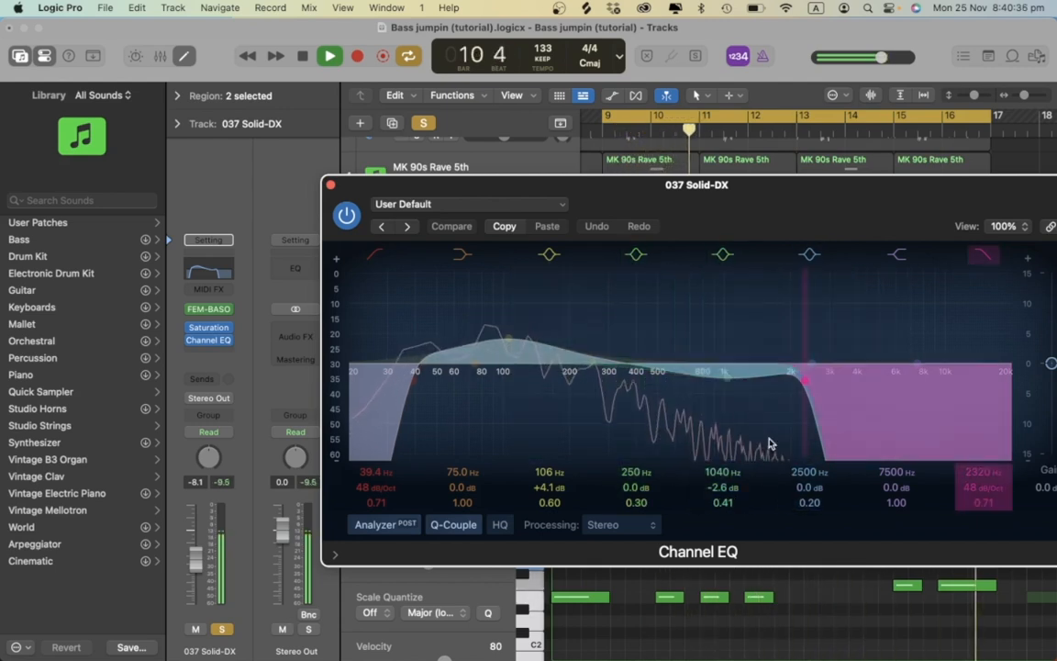
drag(746, 377, 748, 386)
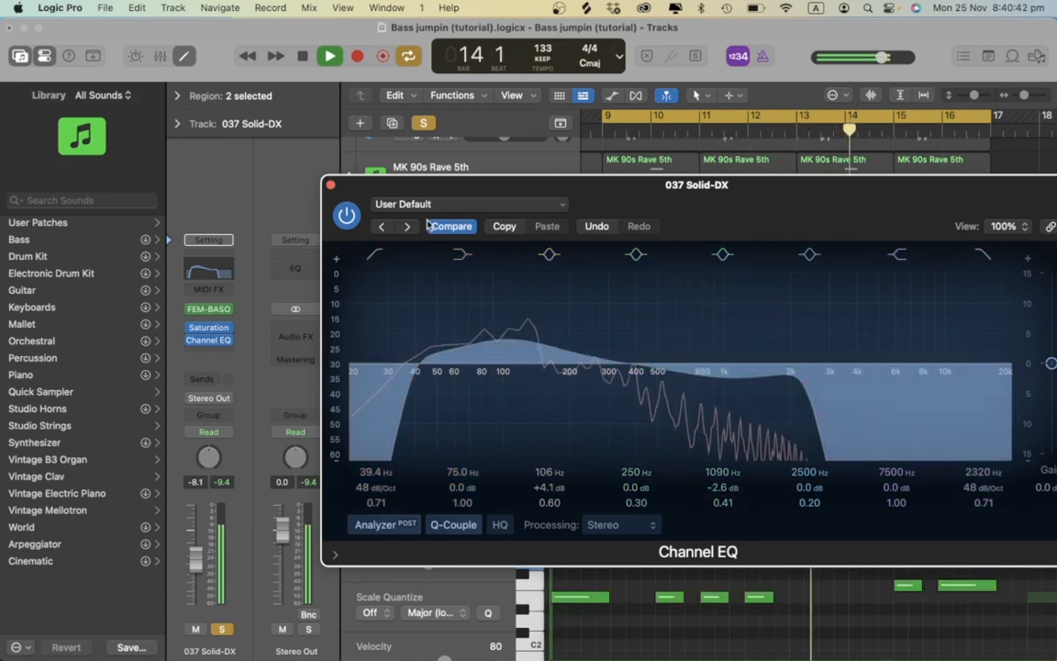
click(330, 184)
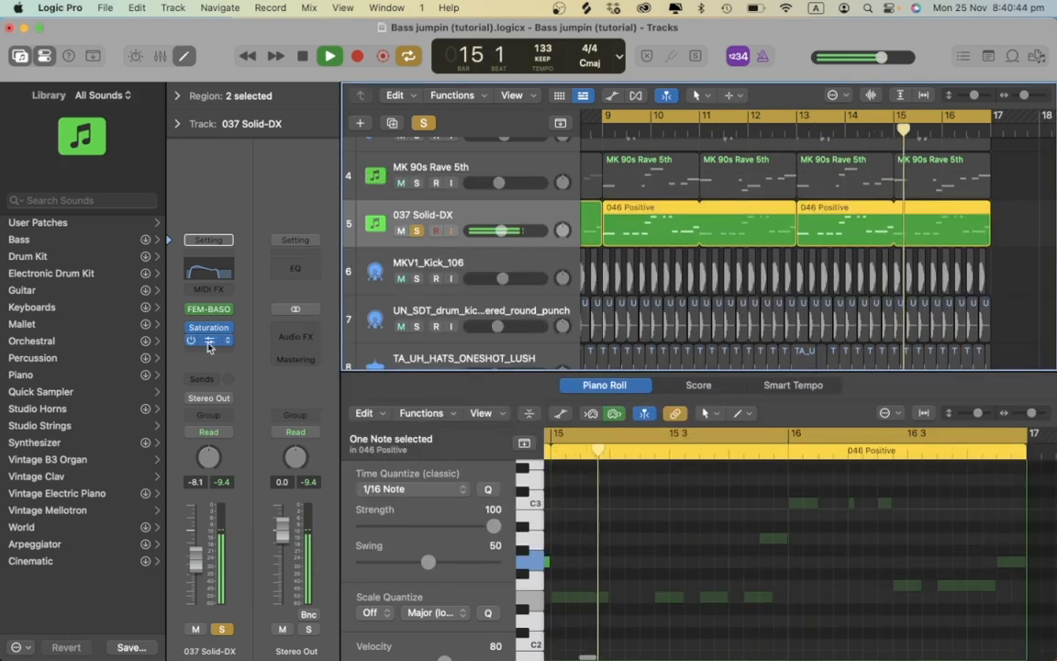
key(space)
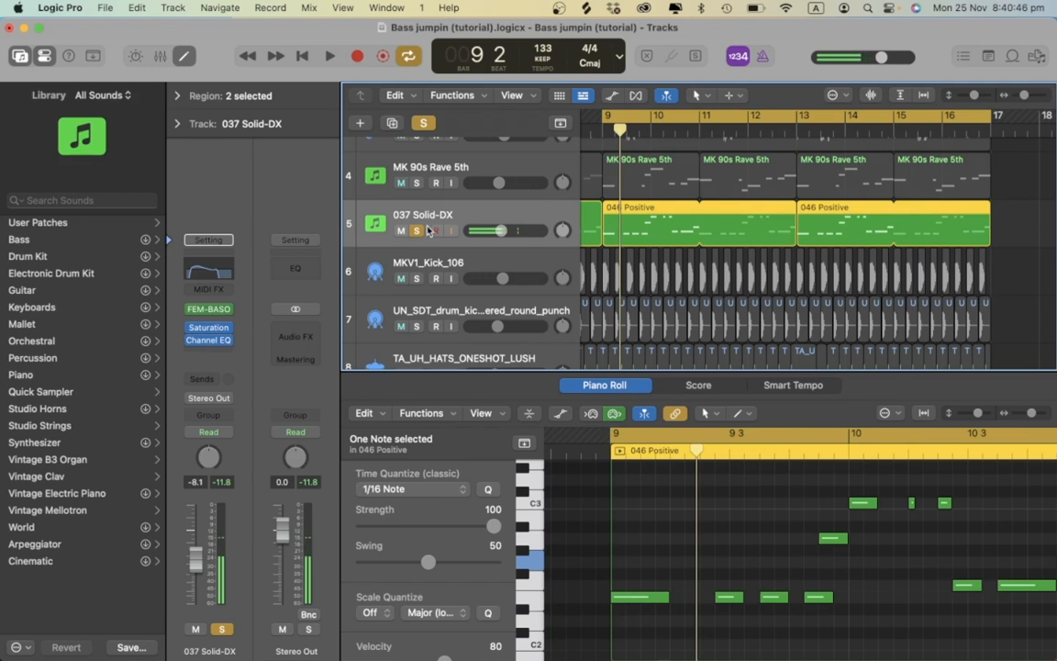
Solo MKV1_Kick_106 instead of 037 Solid-DX and play the kick.
click(417, 230)
click(417, 278)
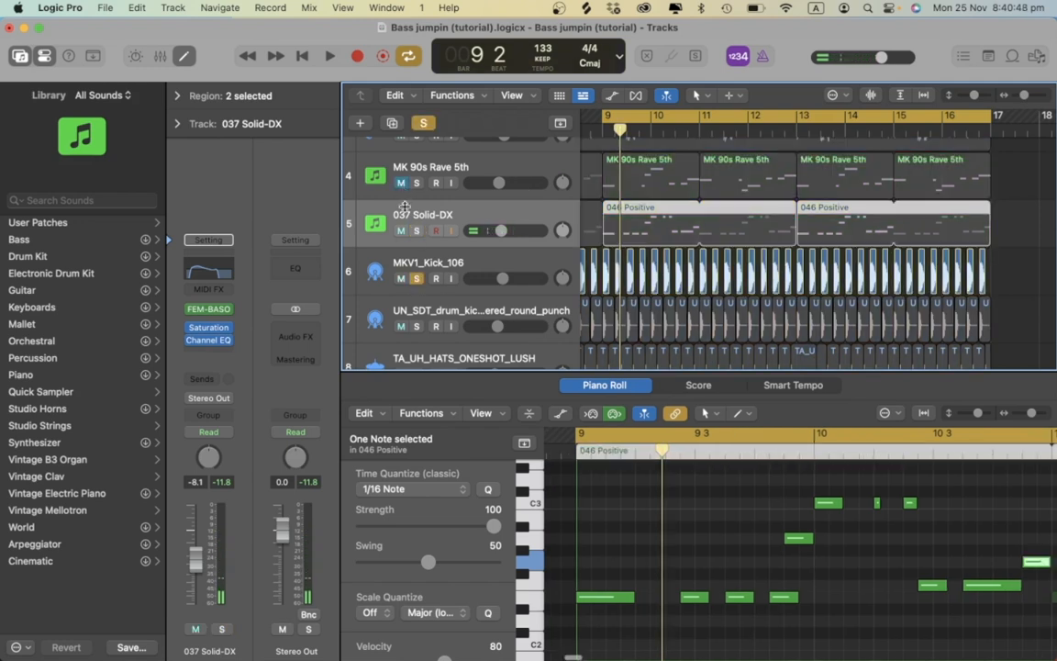
key(space)
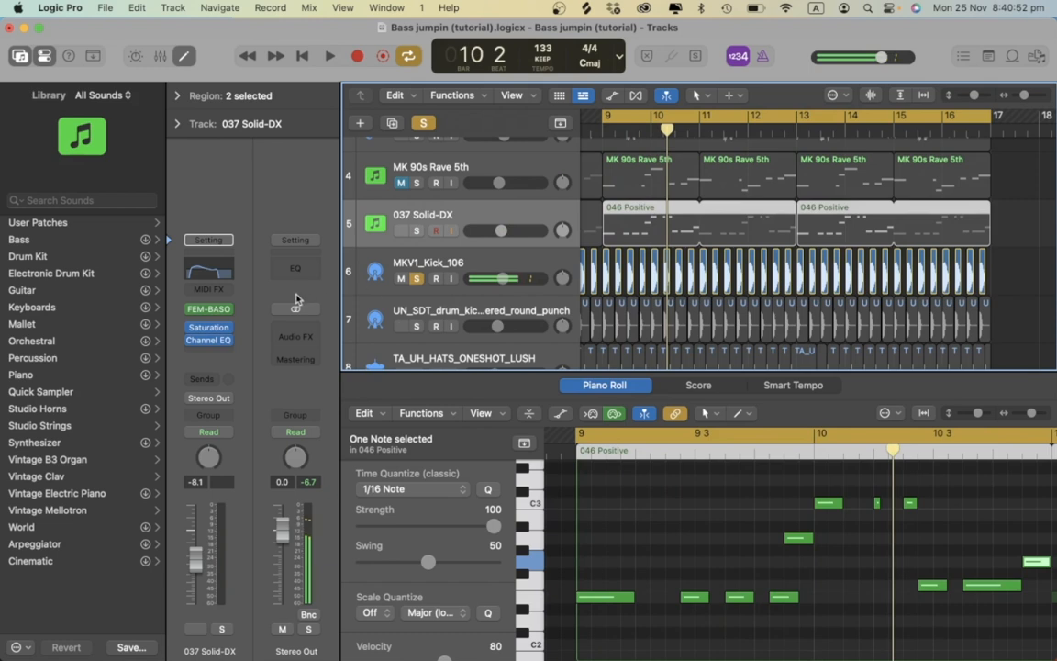
Examine the Saturation Knob and Channel EQ on MKV1_Kick_106, and replay the soloed kick from bar 9.
click(439, 263)
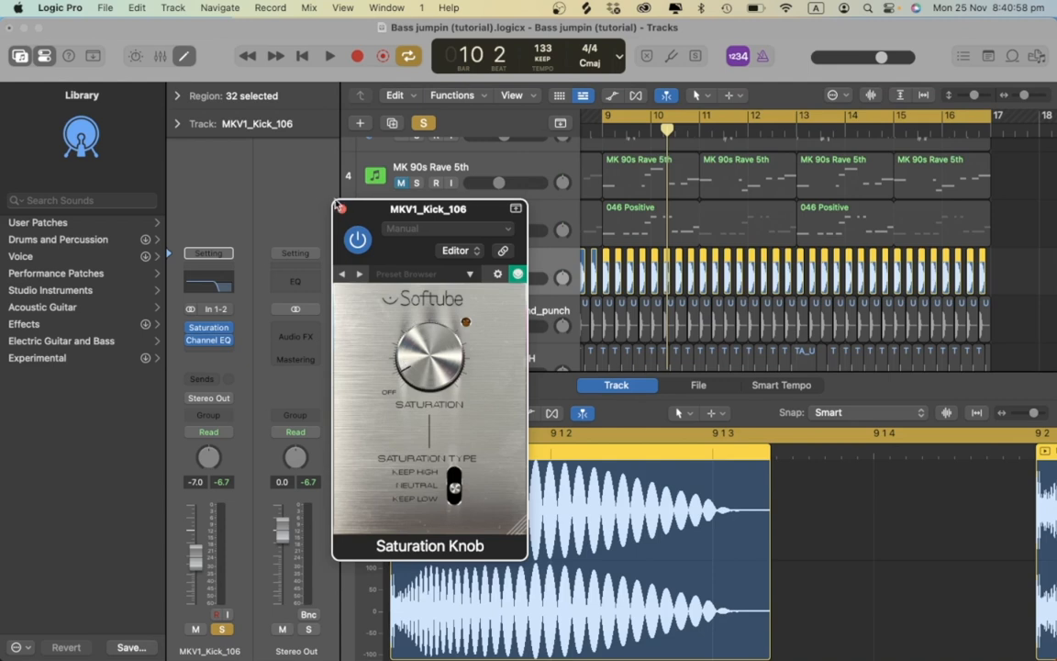
click(340, 208)
click(213, 341)
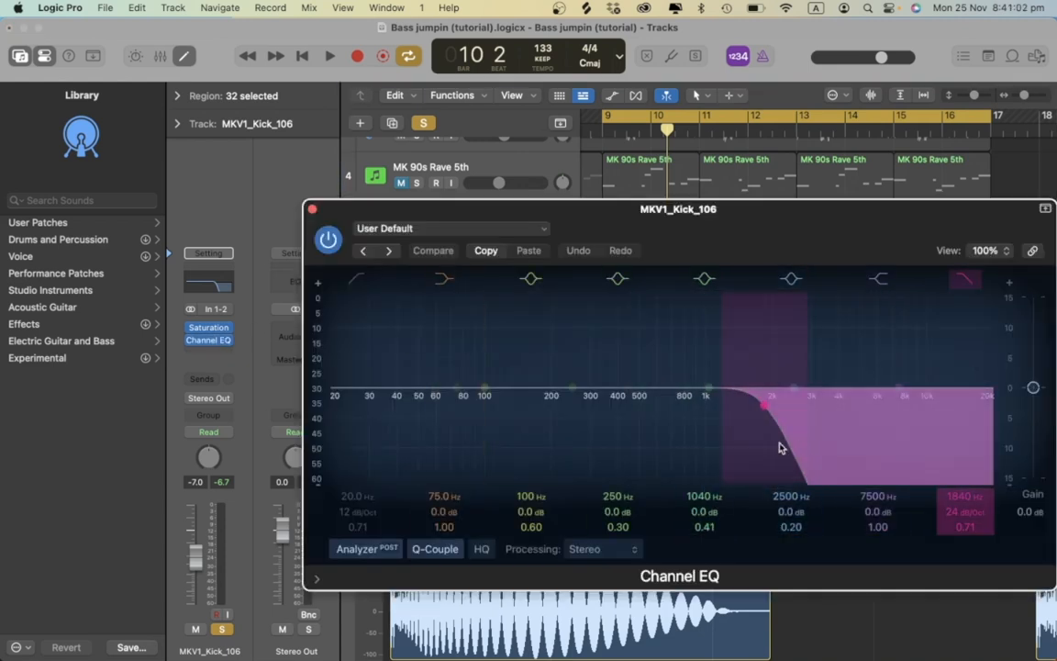
click(312, 209)
key(space)
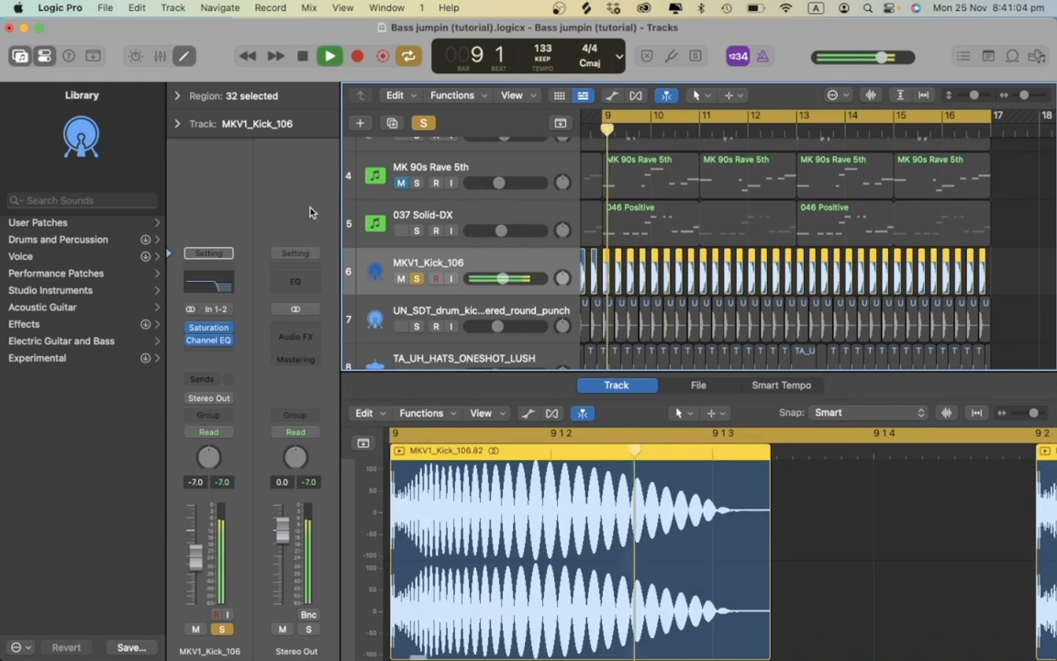
key(space)
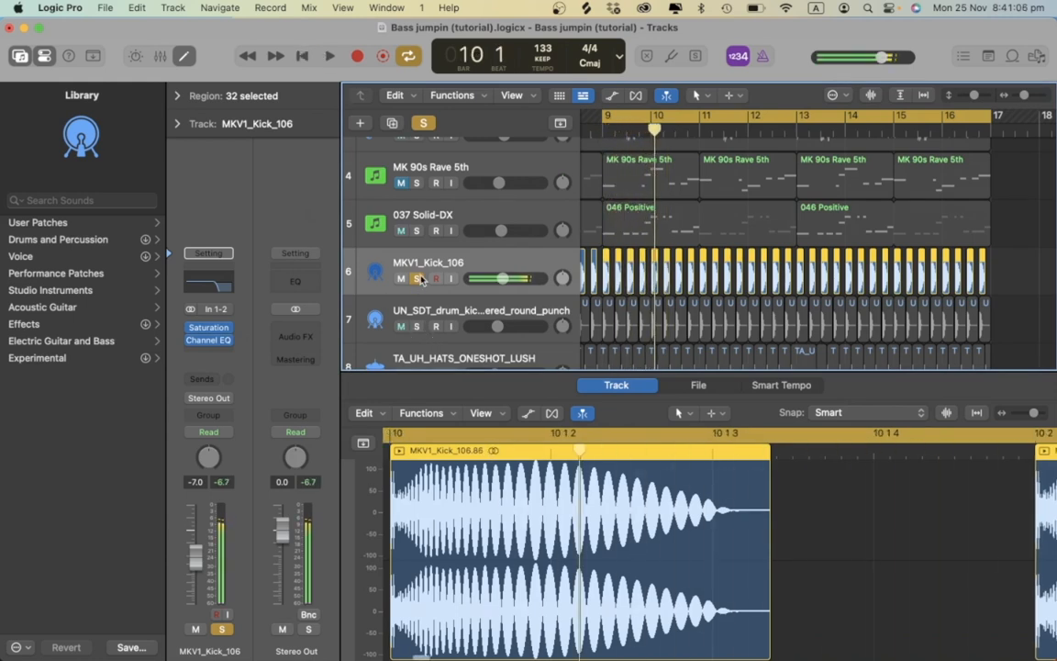
Solo the UN_SDT round punch kick instead of MKV1_Kick_106 and play it from bar 9.
click(419, 278)
click(417, 327)
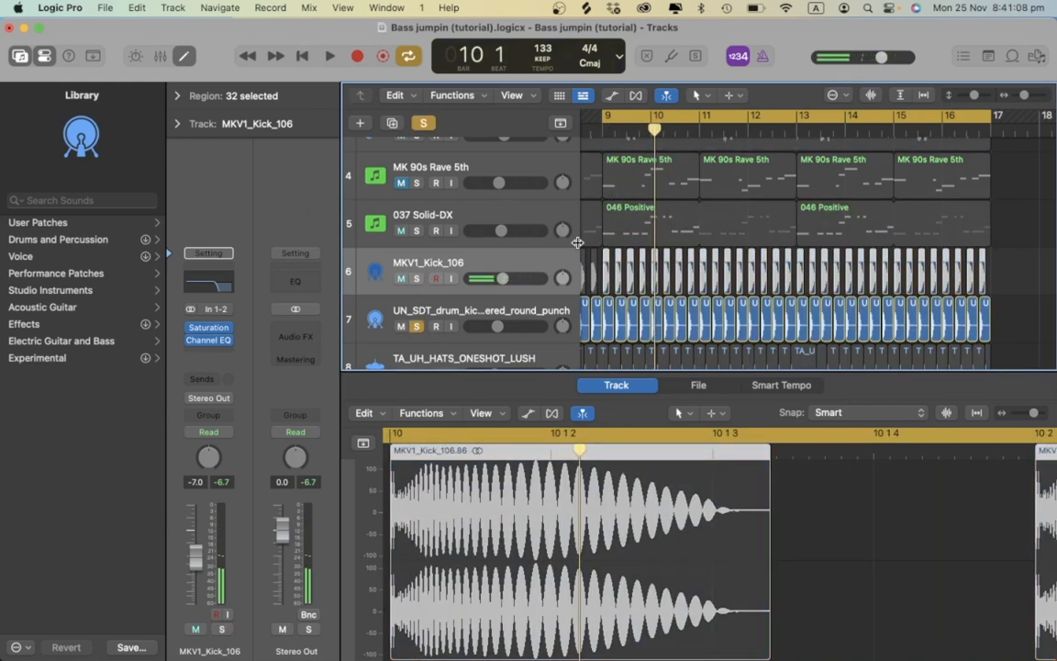
key(space)
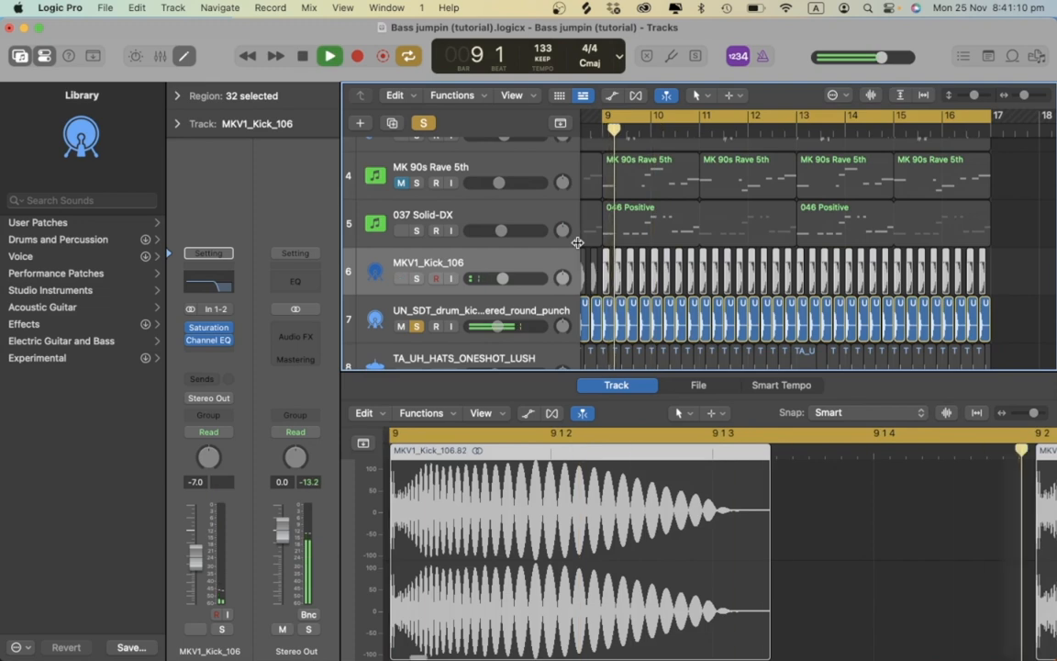
click(447, 305)
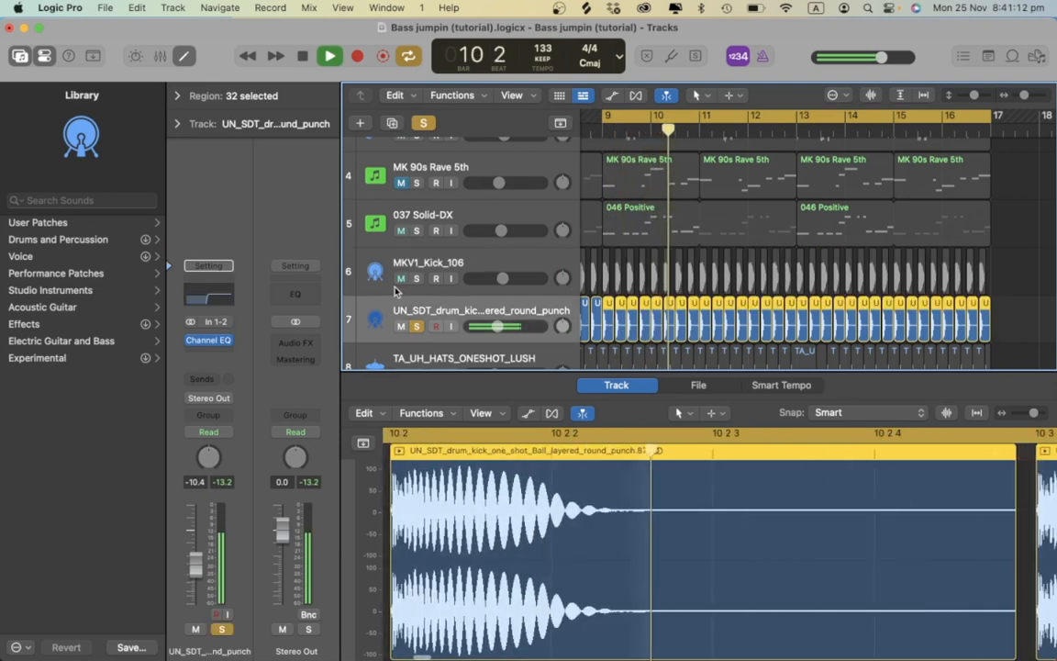
key(space)
Examine the low-cut filter in the UN_SDT round punch kick's Channel EQ and close the plug-in.
click(210, 341)
drag(489, 389, 640, 456)
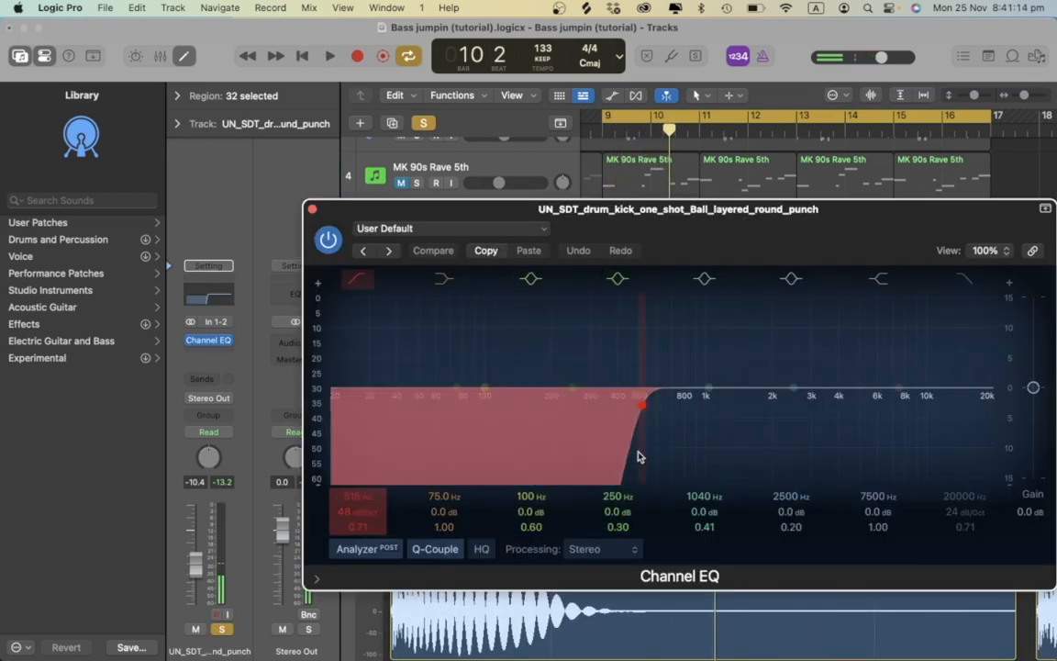
key(super+z)
key(super+w)
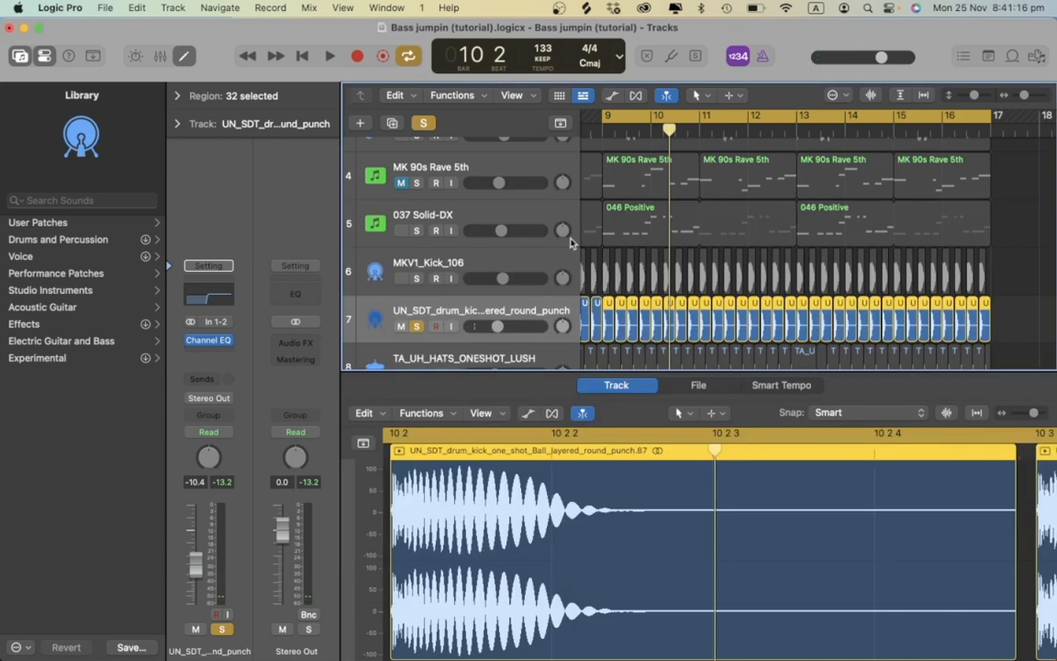
Play both kicks soloed together, add 037 Solid-DX to the solo to compare, and clear all three solos.
click(416, 278)
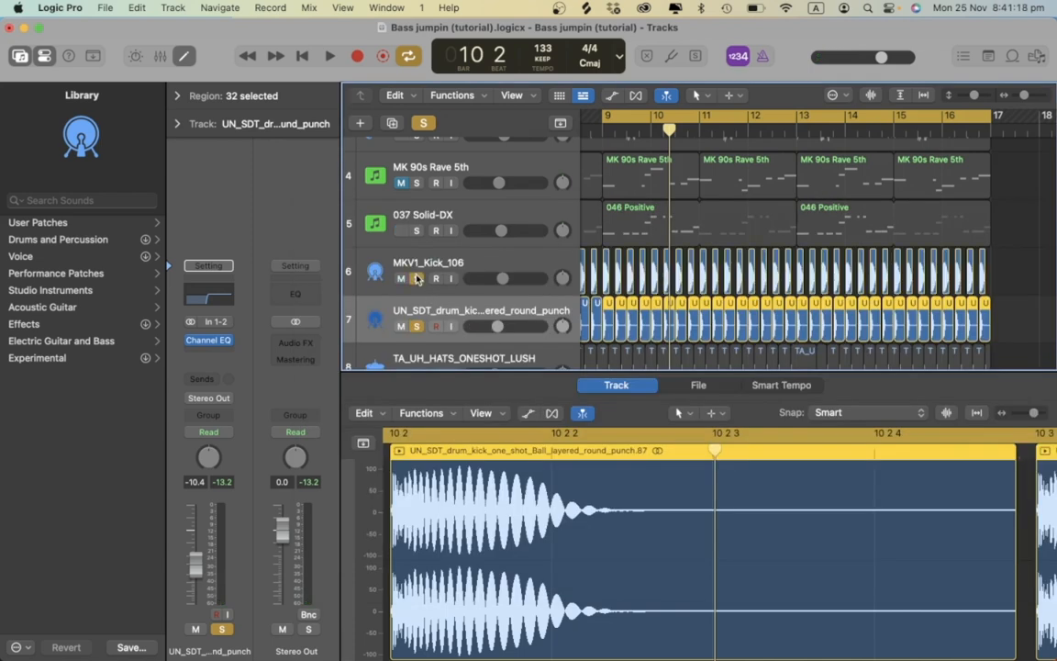
key(space)
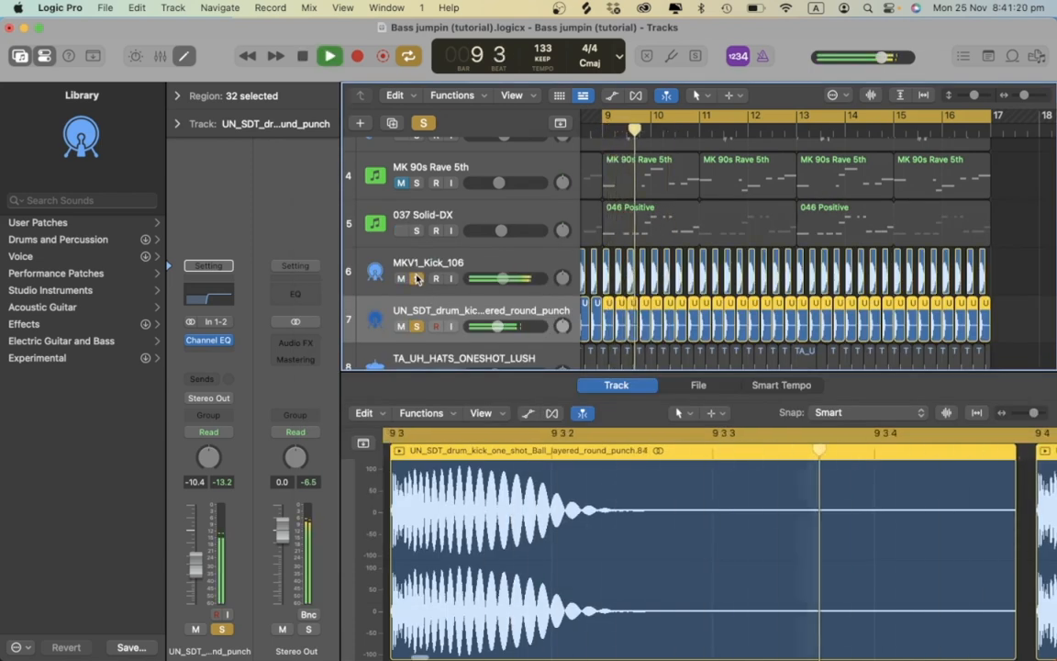
click(416, 230)
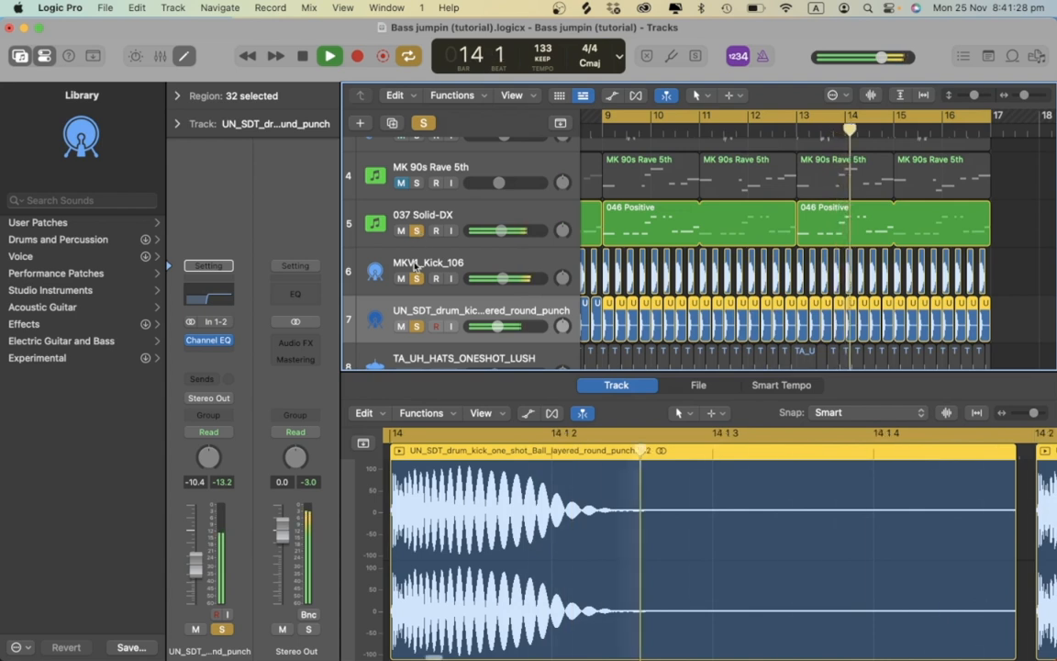
key(XF86AudioRaiseVolume)
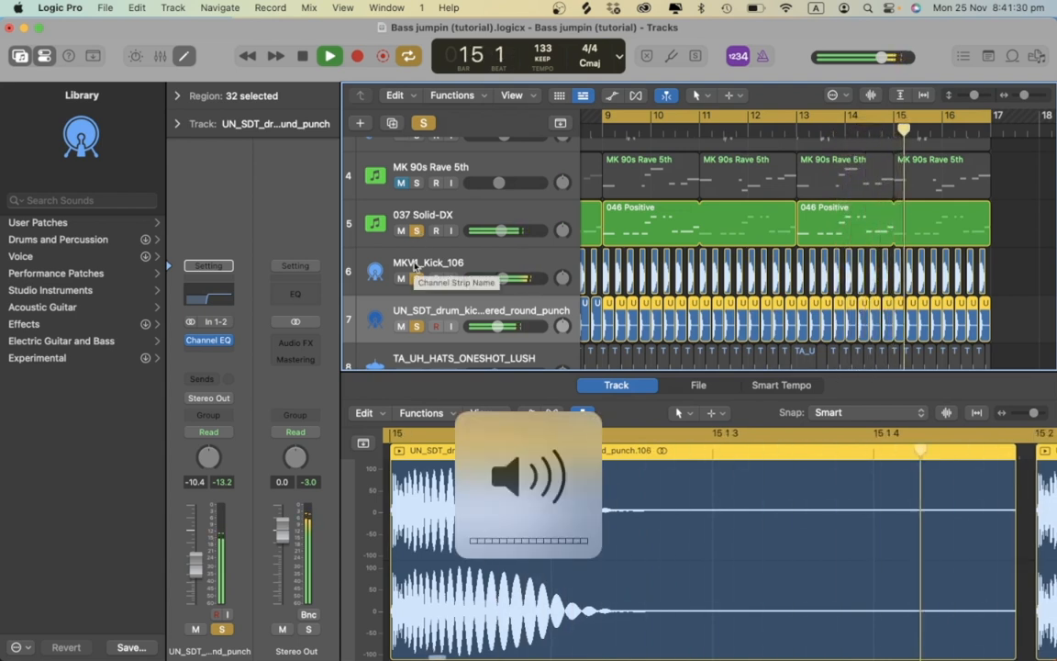
key(space)
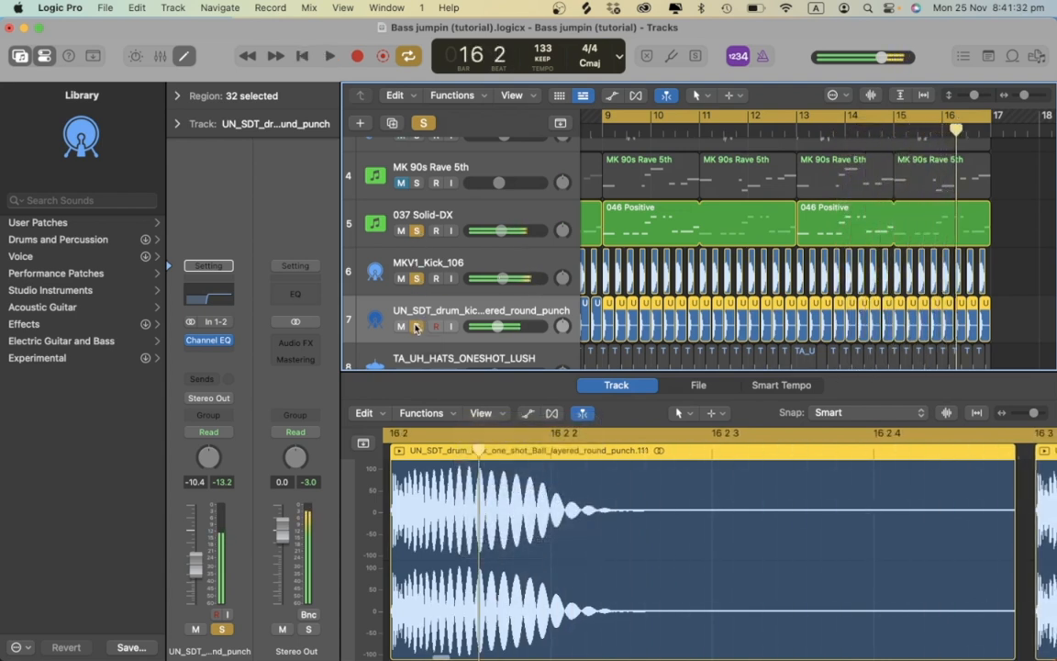
click(415, 326)
Solo the TA_UH_HATS_ONESHOT_LUSH track and select it to show its regions.
scroll(427, 237, down, 3)
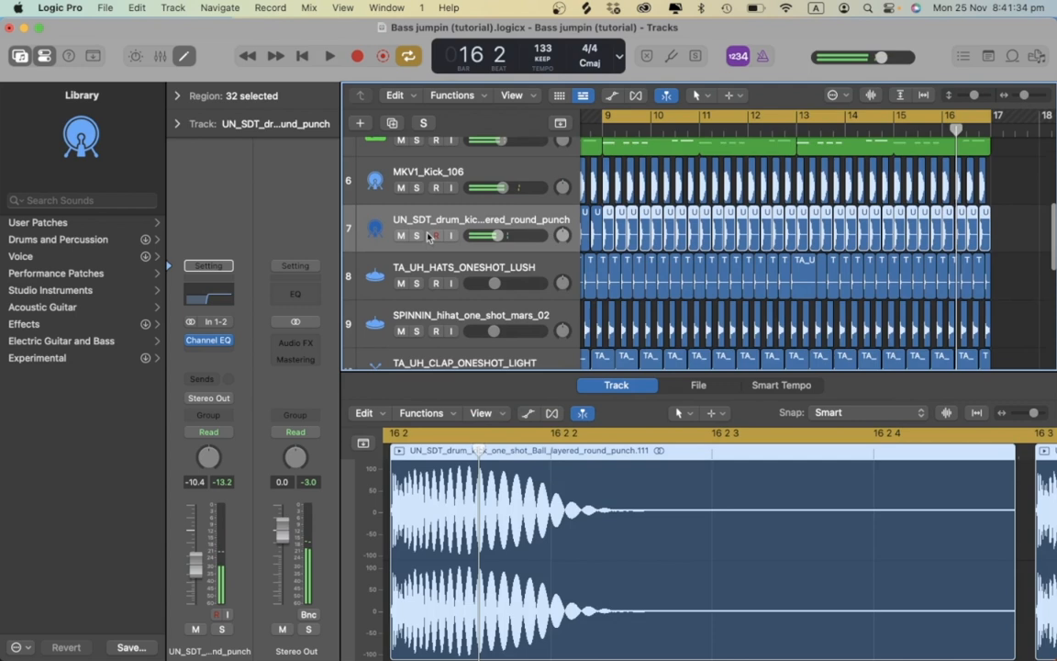
click(417, 283)
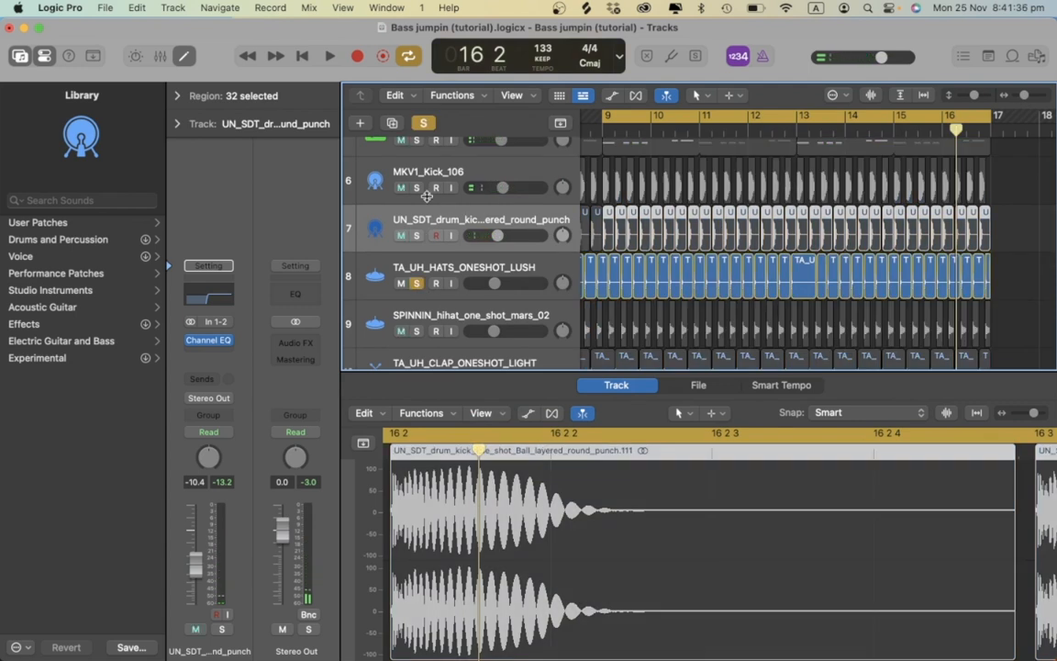
click(476, 264)
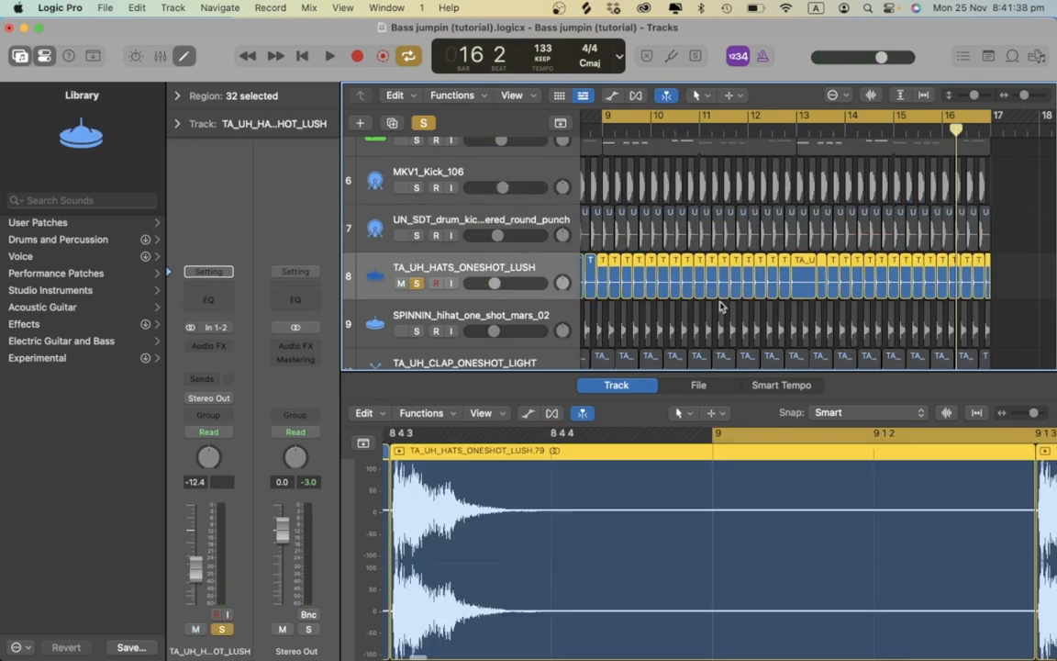
Fill the hat gap at bar 13 by copying the TA_UH_HATS_ONESHOT_LUSH region at 12 3 3 to 13 1 3.
key(super+Right)
key(super+Right)
key(super+Left)
key(super+Left)
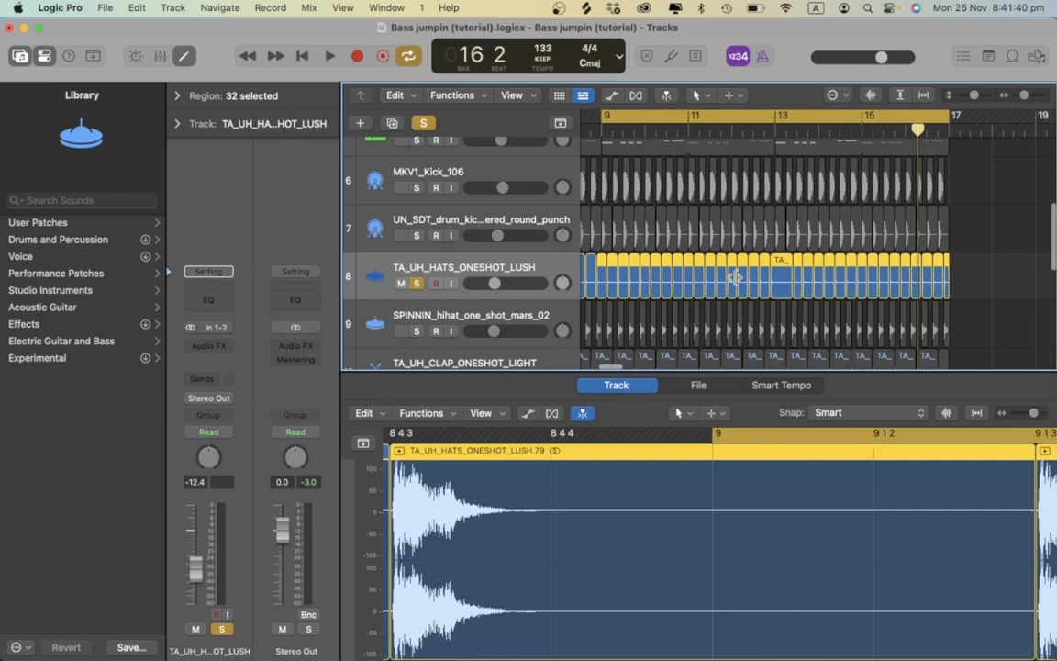
click(1035, 285)
click(762, 274)
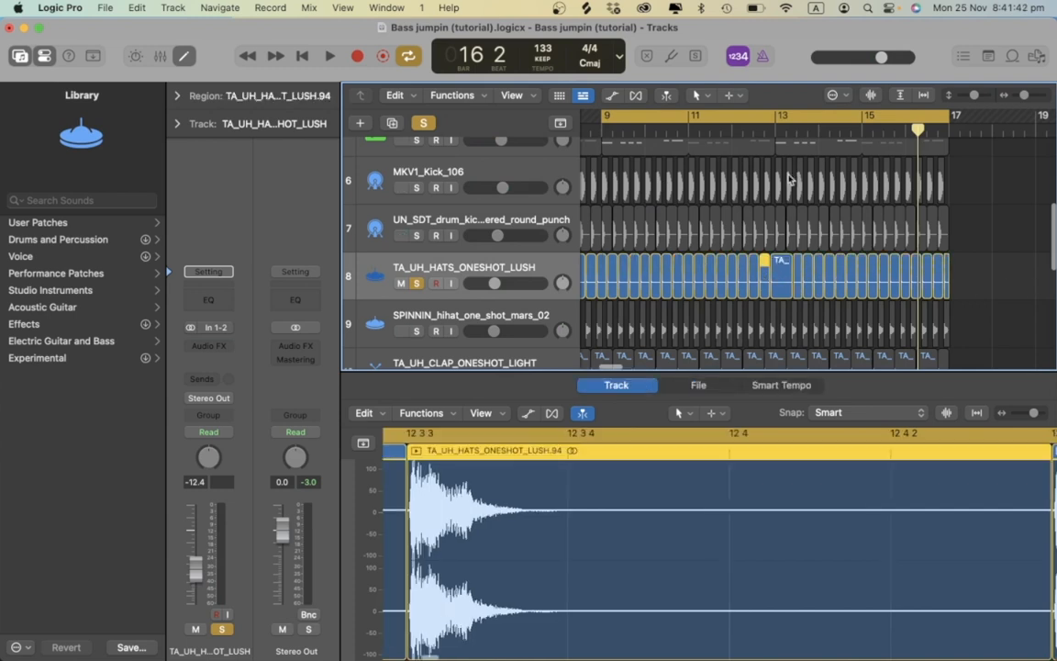
click(780, 127)
key(super+Right)
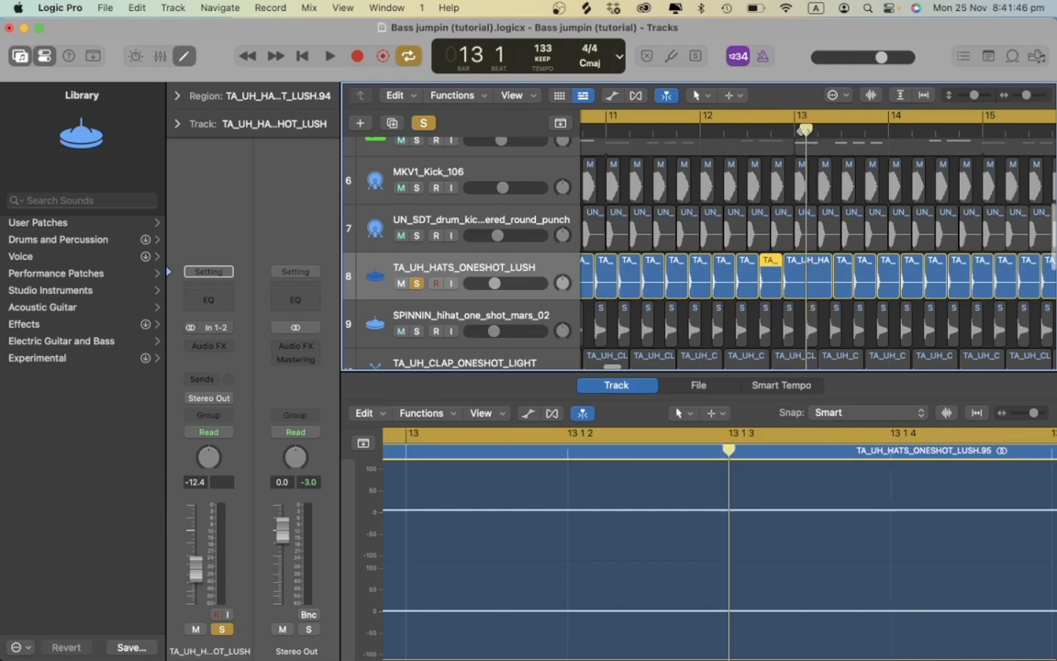
key(Right)
key(super+Right)
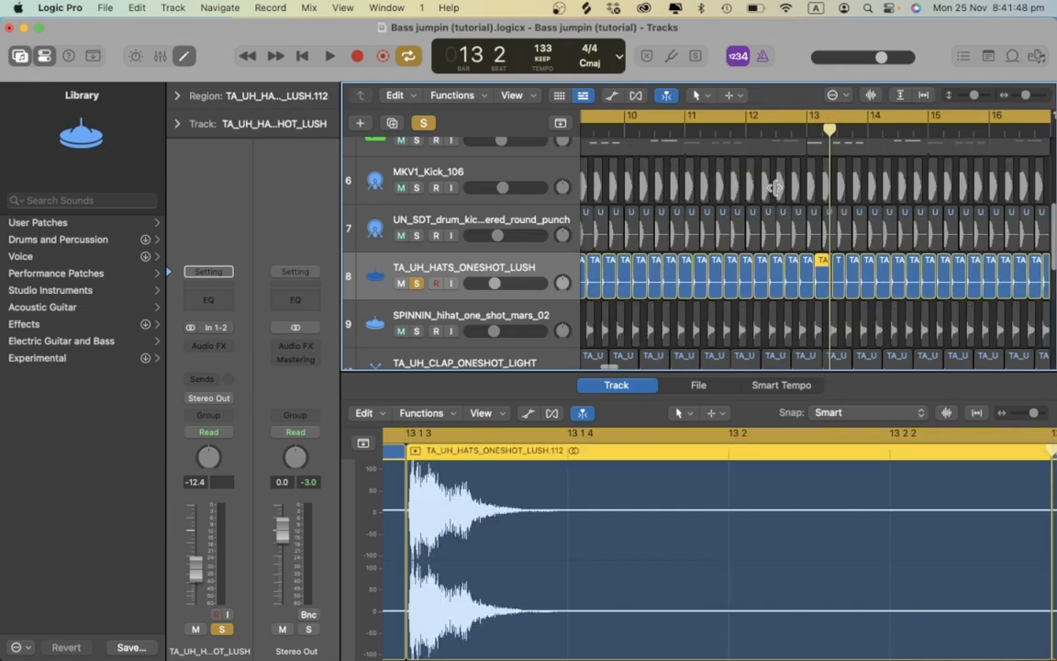
key(super+Right)
drag(731, 287, 873, 284)
key(super+Left)
key(super+Left)
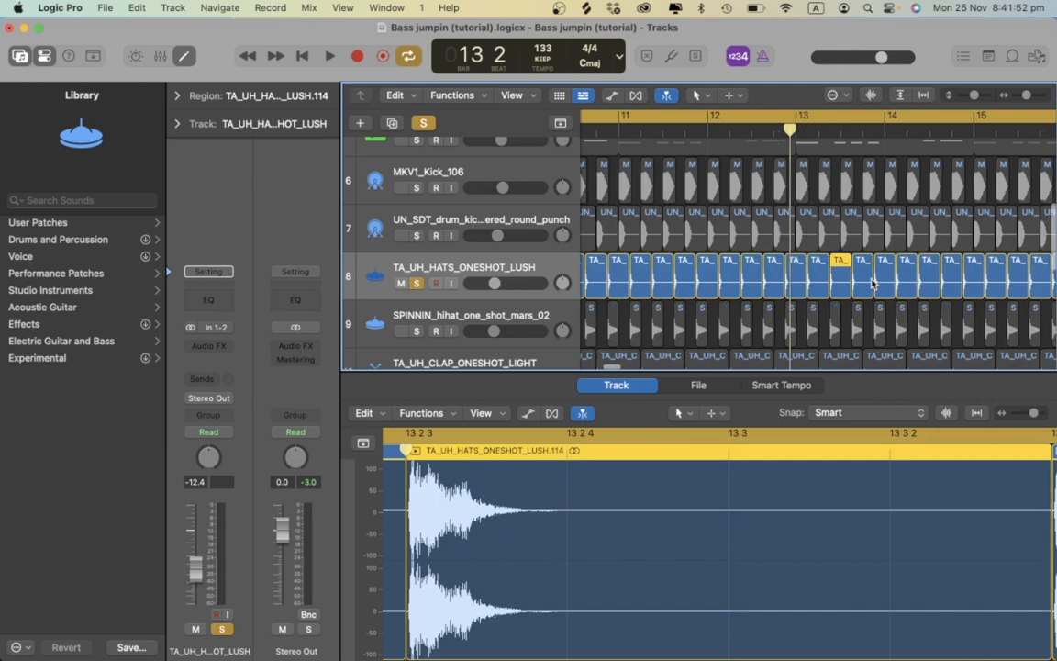
Look over the earlier hat regions around bar 5 and play the soloed hats from bar 9.
key(super+Left)
key(super+Left)
scroll(663, 279, left, 10)
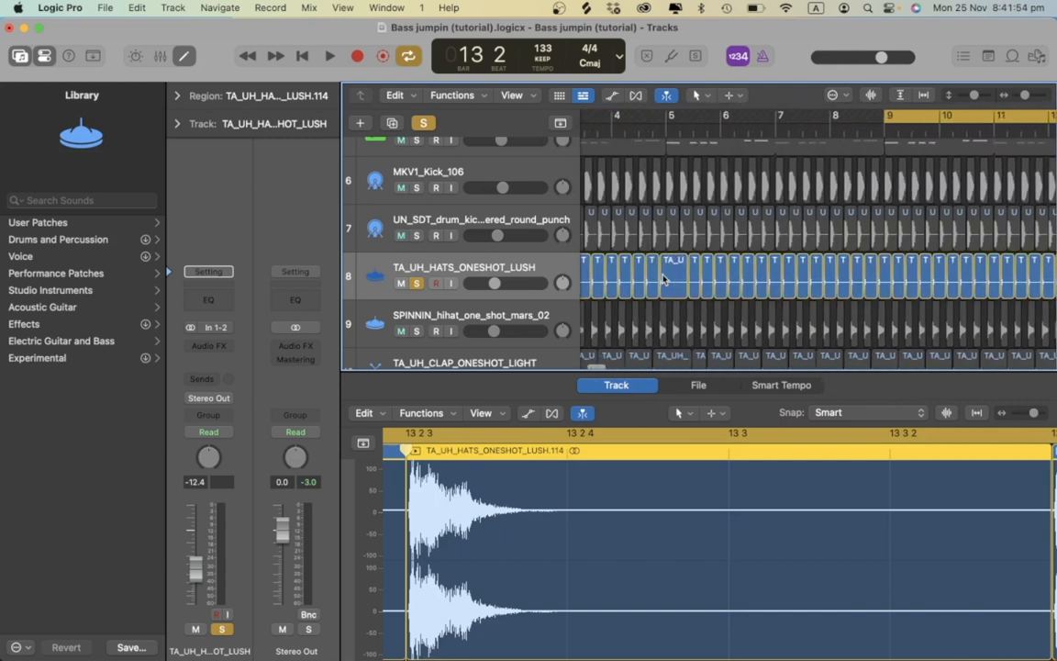
key(space)
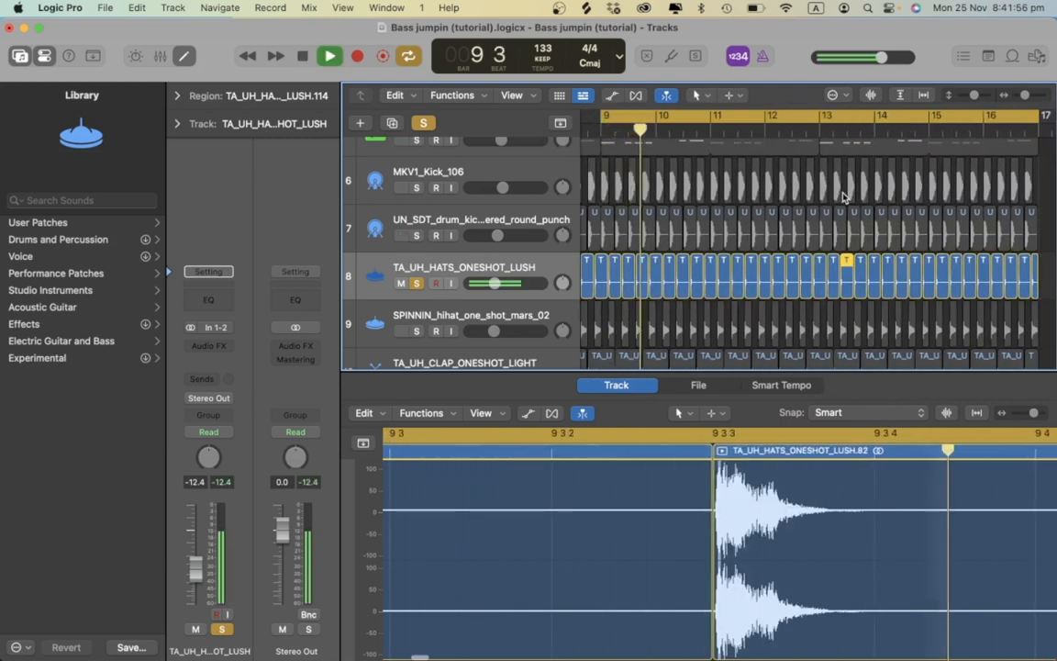
Add a Channel EQ to the TA_UH_HATS_ONESHOT_LUSH track, view the hats' spectrum during playback, and close the EQ window.
key(super+Right)
key(super+Right)
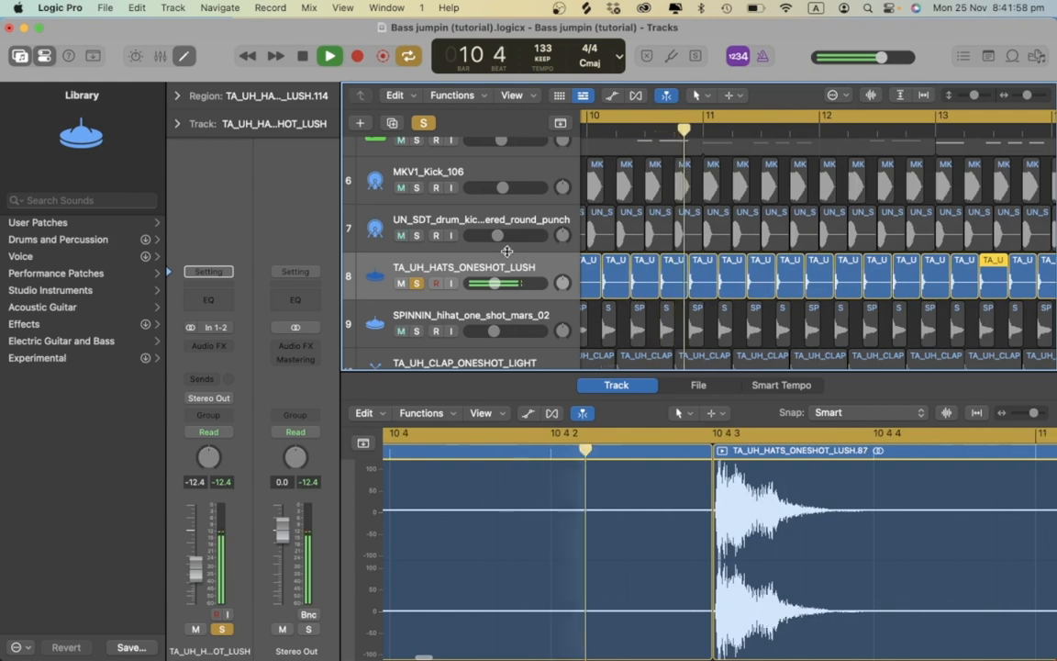
click(202, 300)
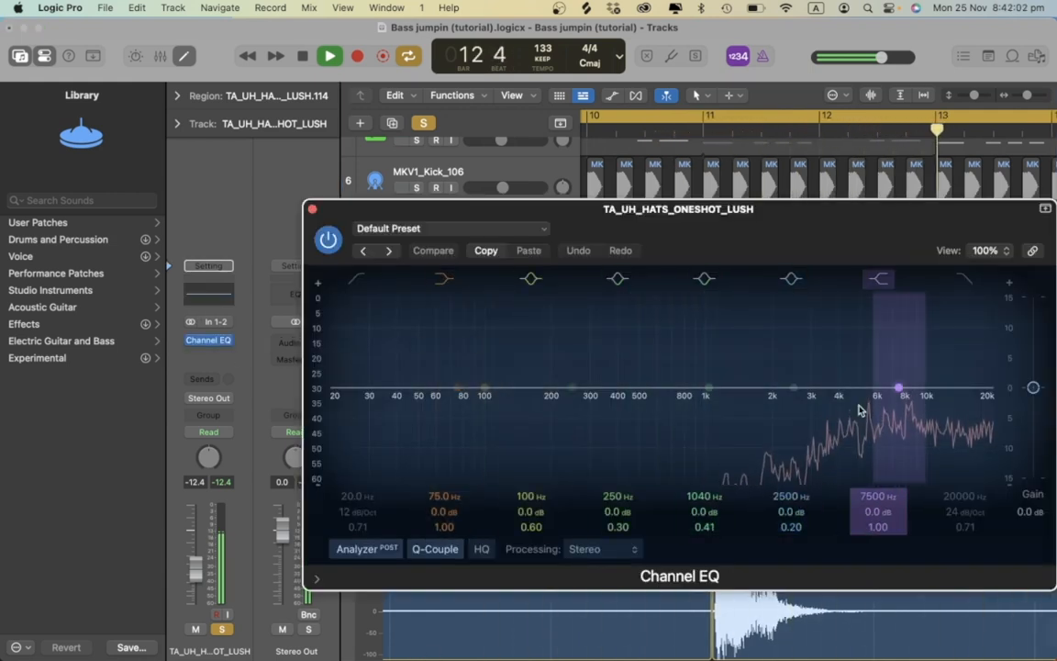
click(312, 209)
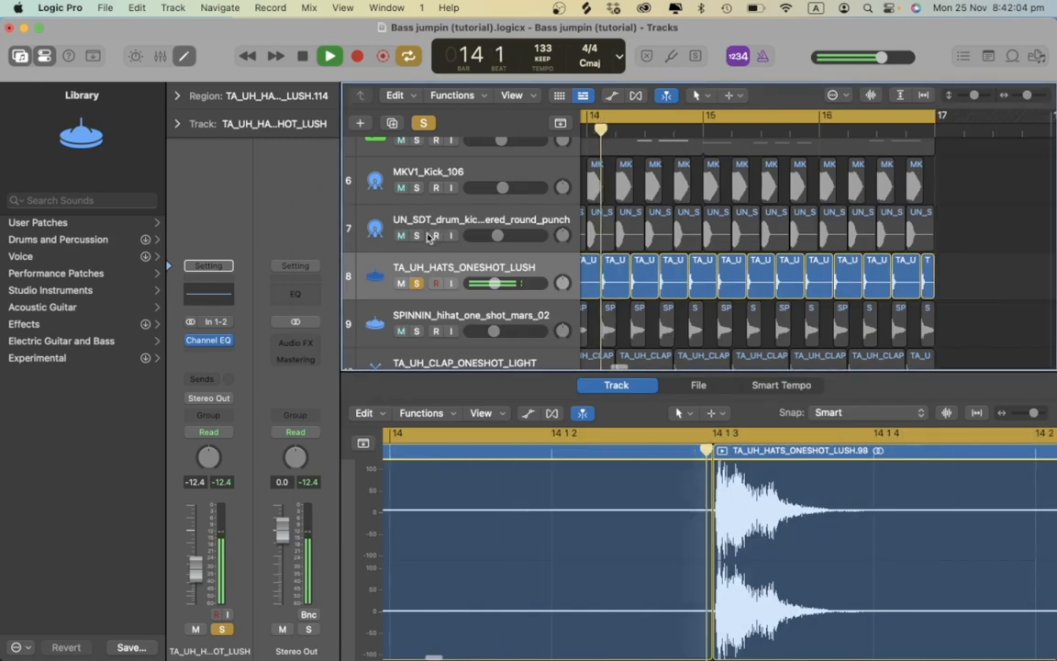
Add both kick tracks and SPINNIN_hihat_one_shot_mars_02 to the soloed hats, listen to them together, and stop playback.
click(416, 187)
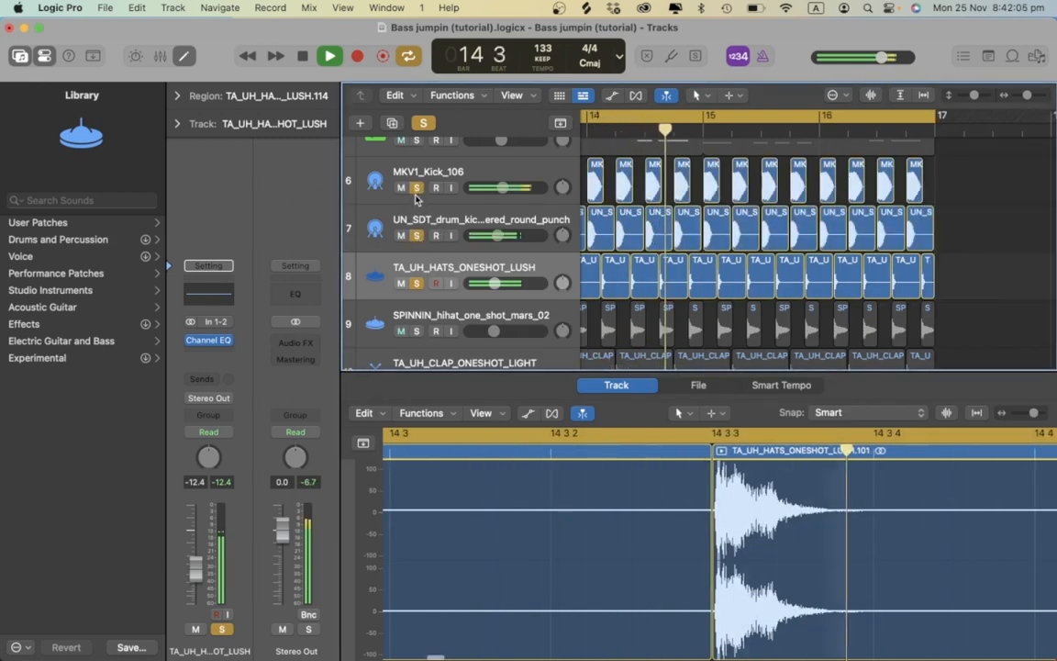
click(416, 330)
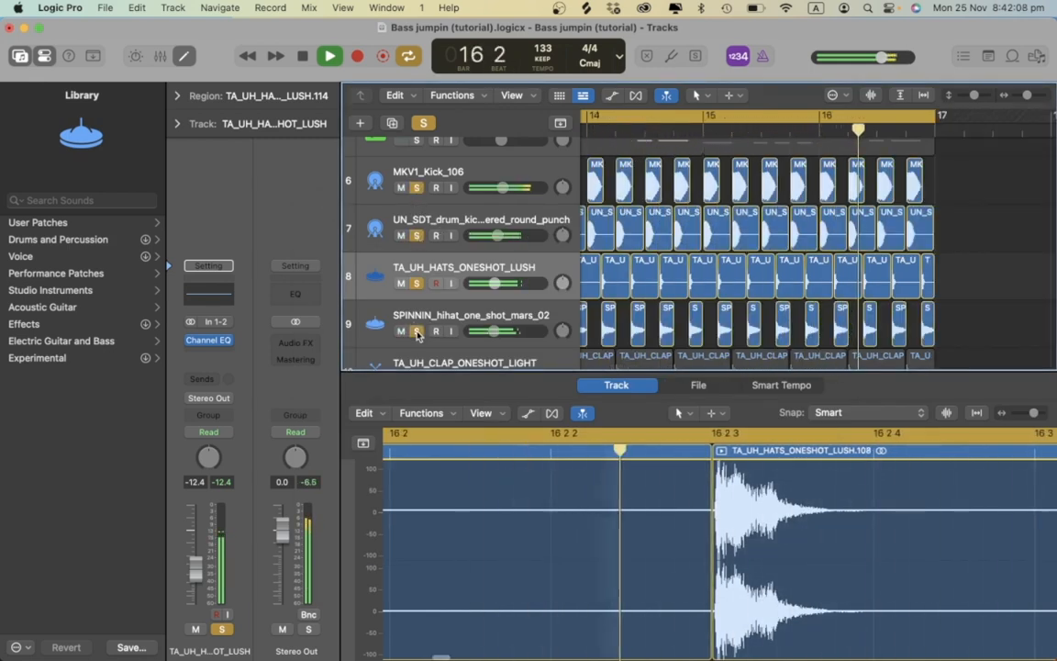
key(space)
Keep only SPINNIN_hihat_one_shot_mars_02 soloed, select its track, and check the region settings for its hi-hat regions.
alt+click(416, 331)
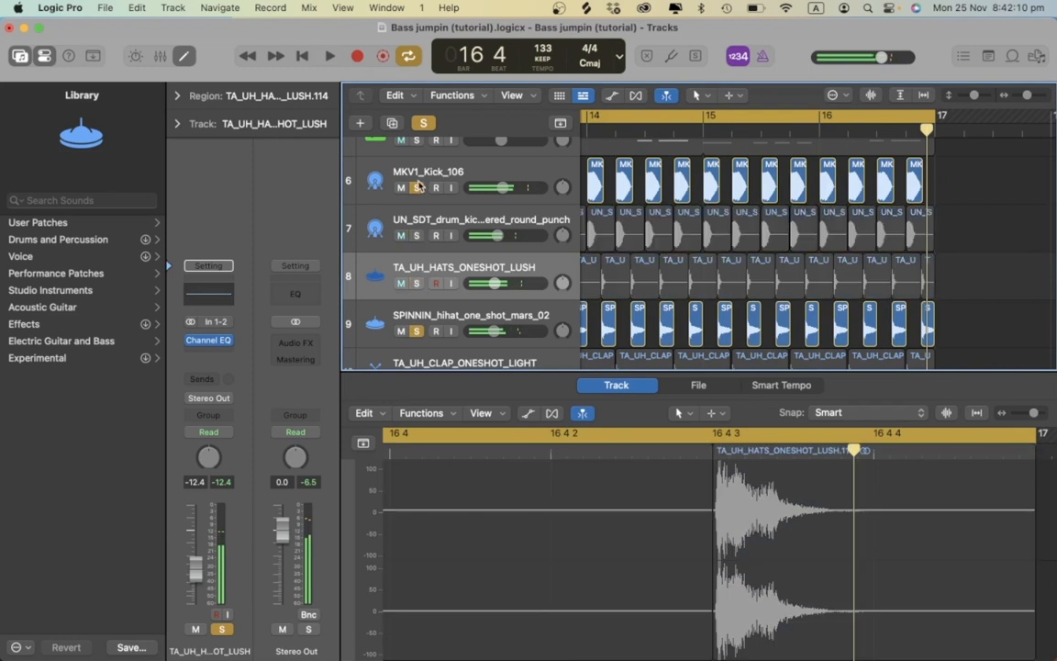
click(431, 315)
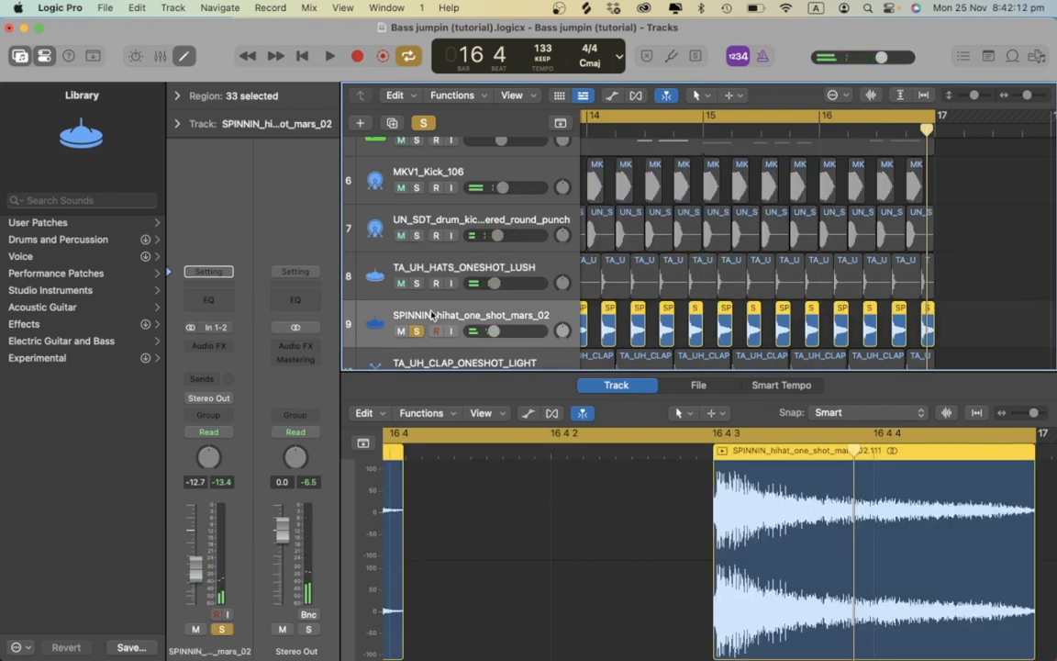
scroll(721, 277, left, 5)
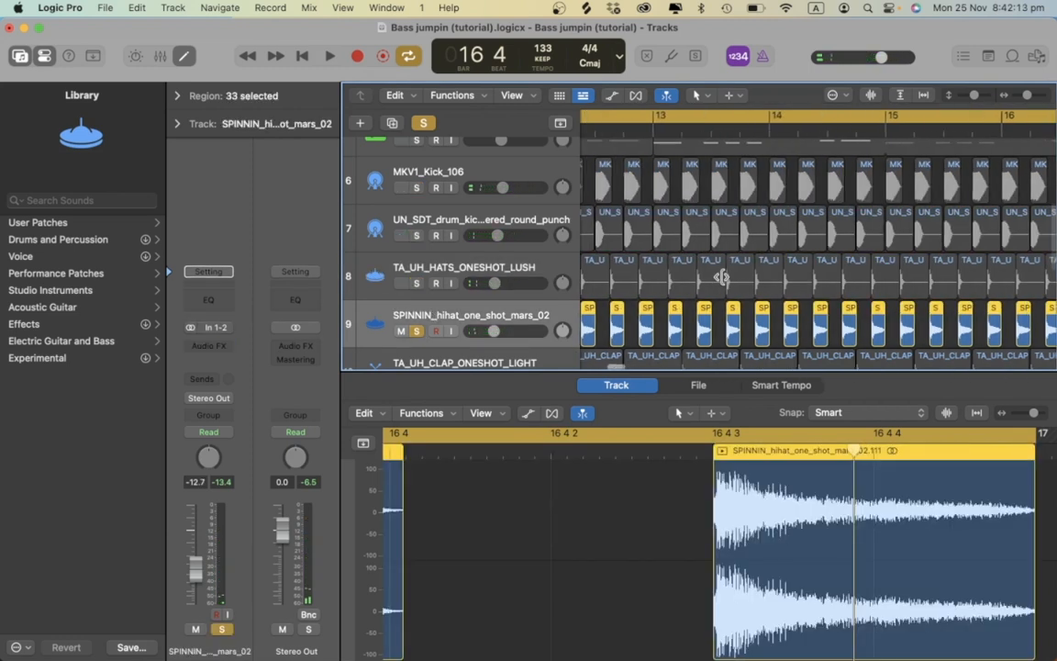
click(178, 96)
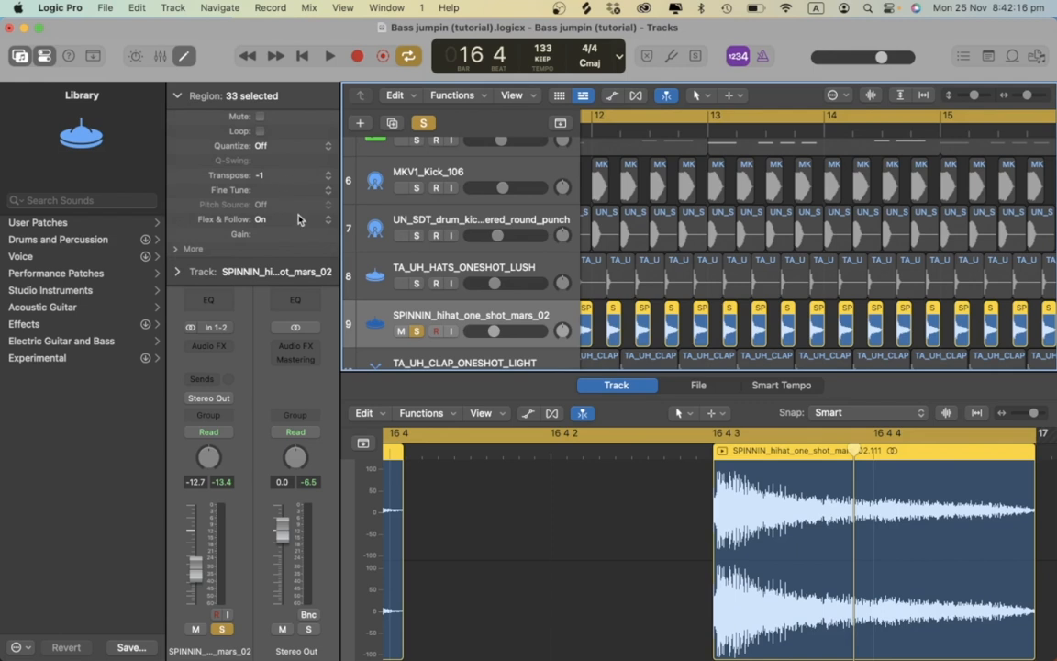
click(188, 97)
Add both kick tracks and TA_UH_HATS_ONESHOT_LUSH to the soloed SPINNIN hi-hat and play the group from bar 9.
key(super+Left)
key(super+Left)
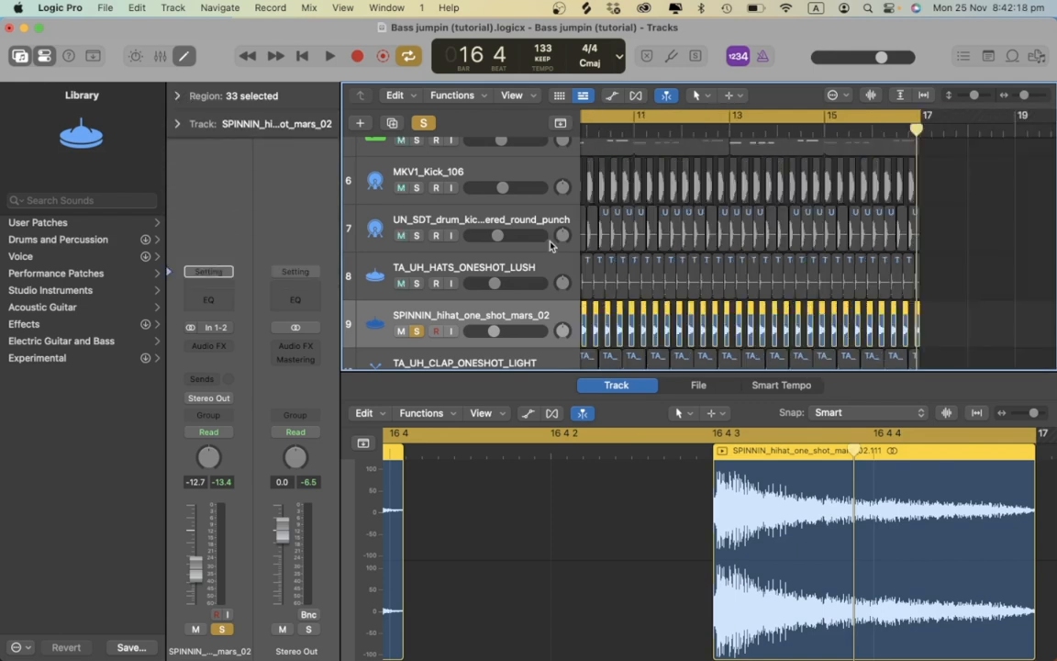
scroll(551, 245, left, 1)
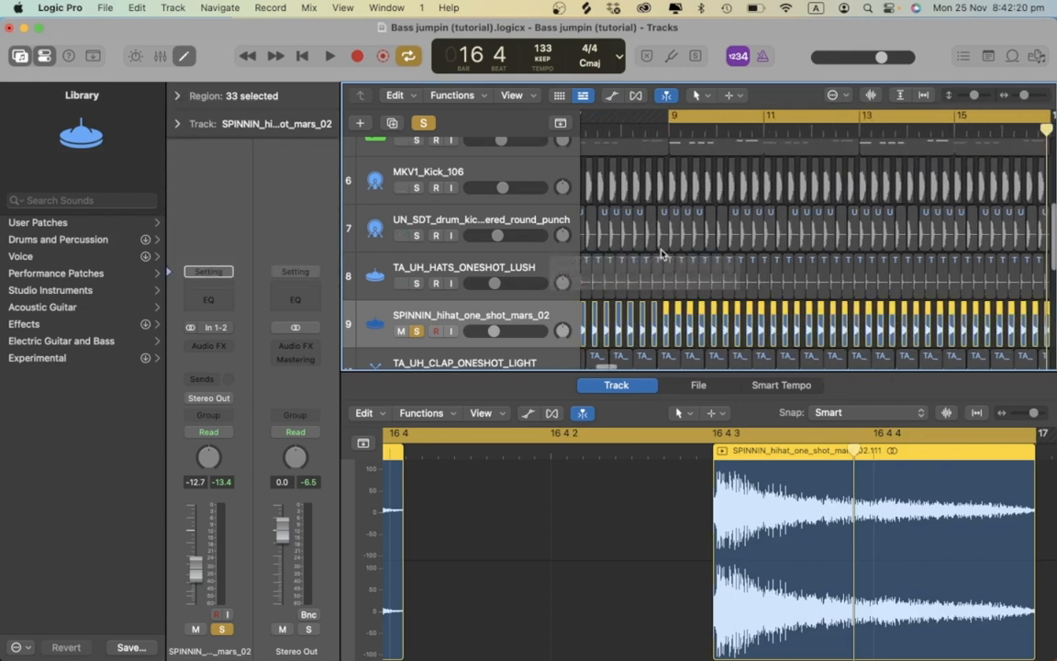
scroll(661, 253, up, 1)
drag(418, 284, 422, 200)
key(space)
scroll(607, 312, up, 2)
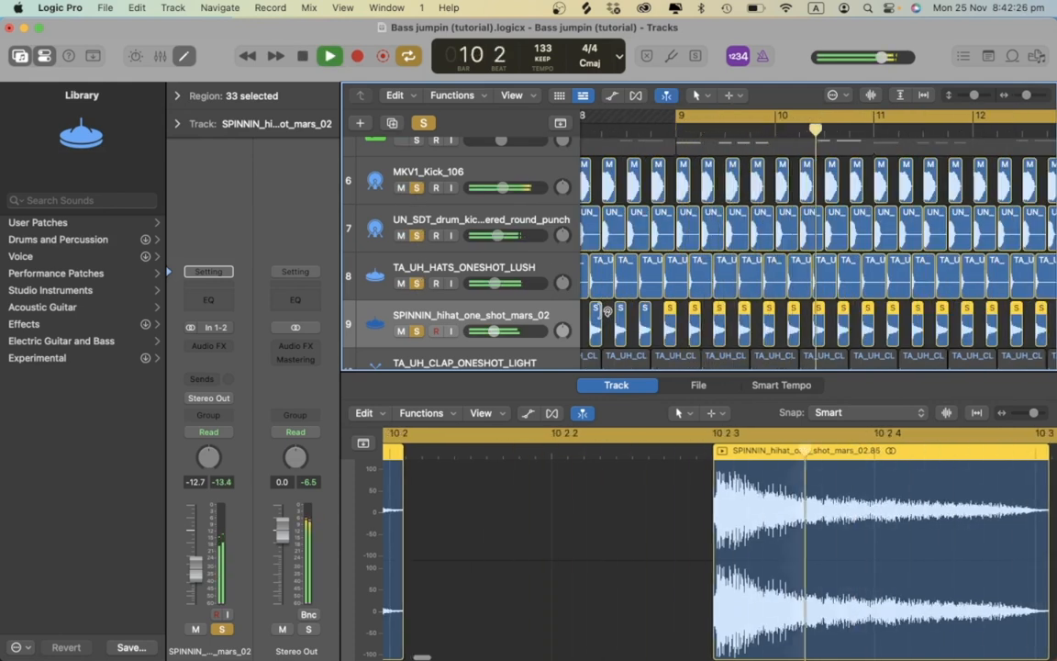
key(space)
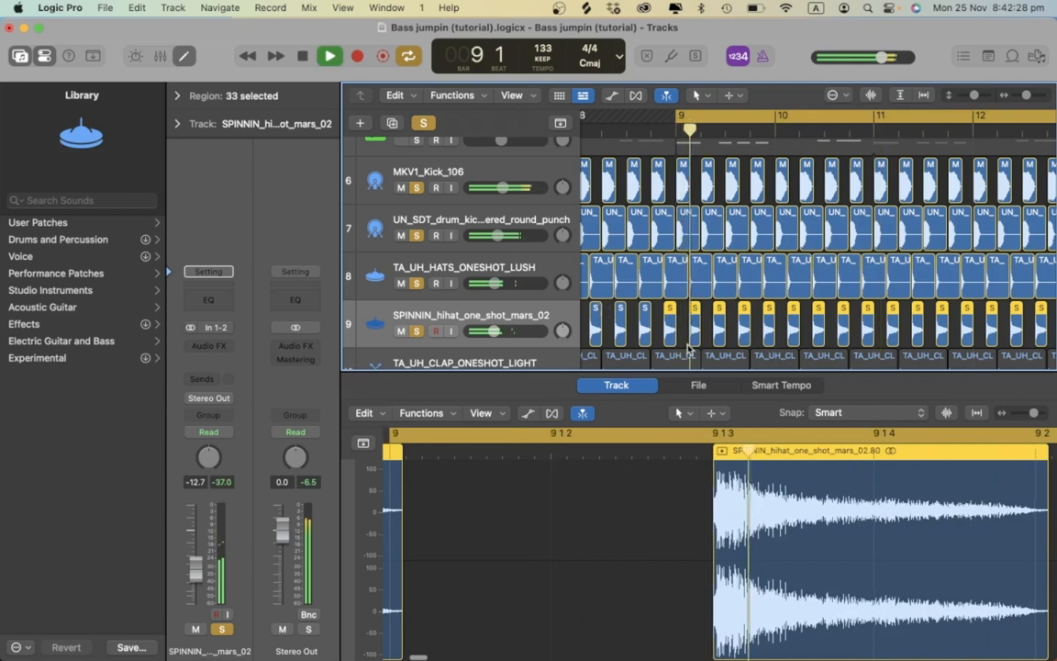
Clear the kick and hat solos and play only the TA_UH_CLAP_ONESHOT_LIGHT track from bar 9.
key(super+Left)
scroll(703, 353, down, 3)
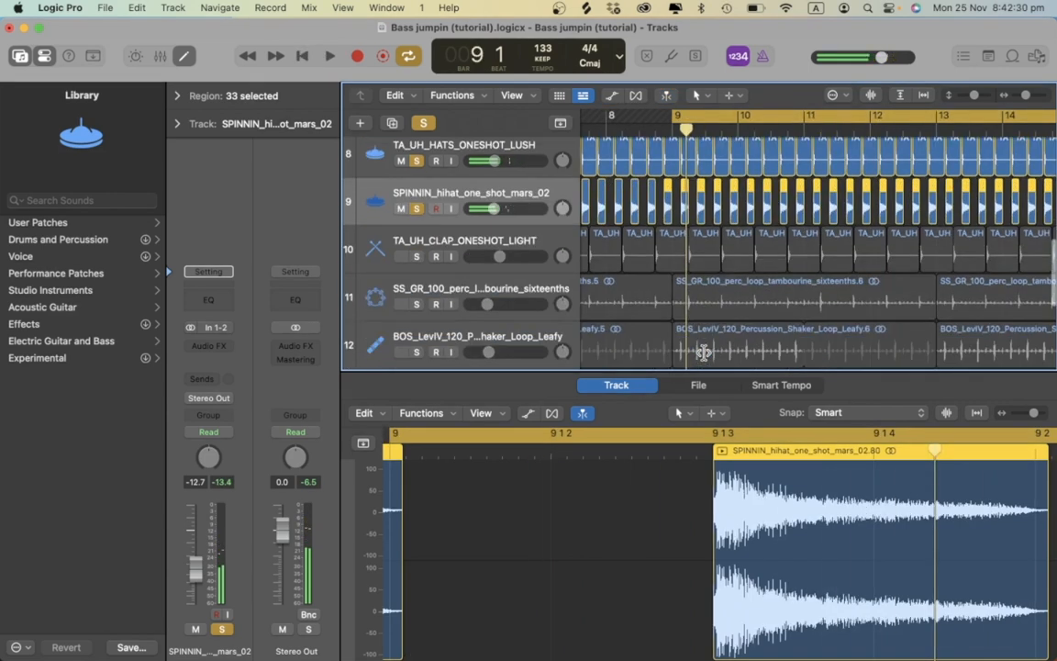
click(418, 256)
scroll(417, 229, up, 2)
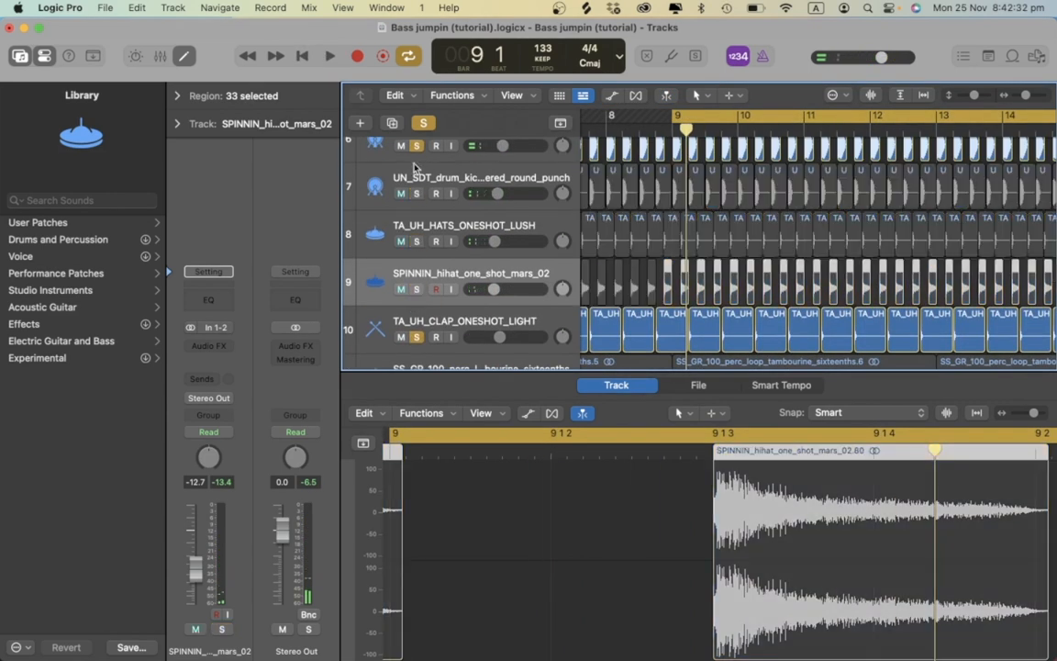
scroll(414, 168, up, 2)
scroll(426, 211, down, 4)
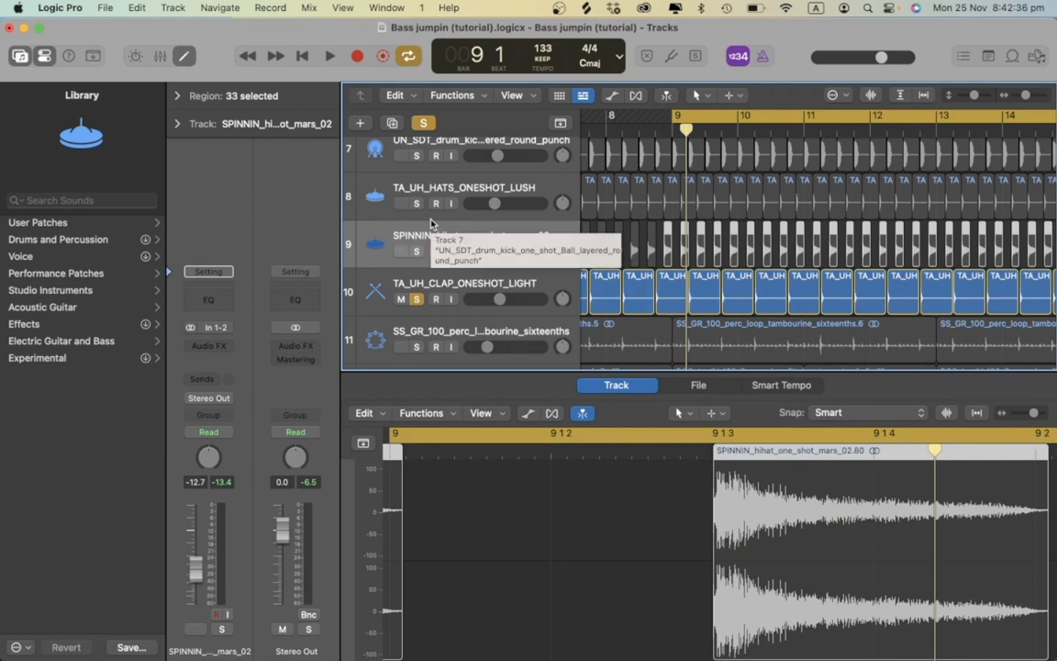
key(space)
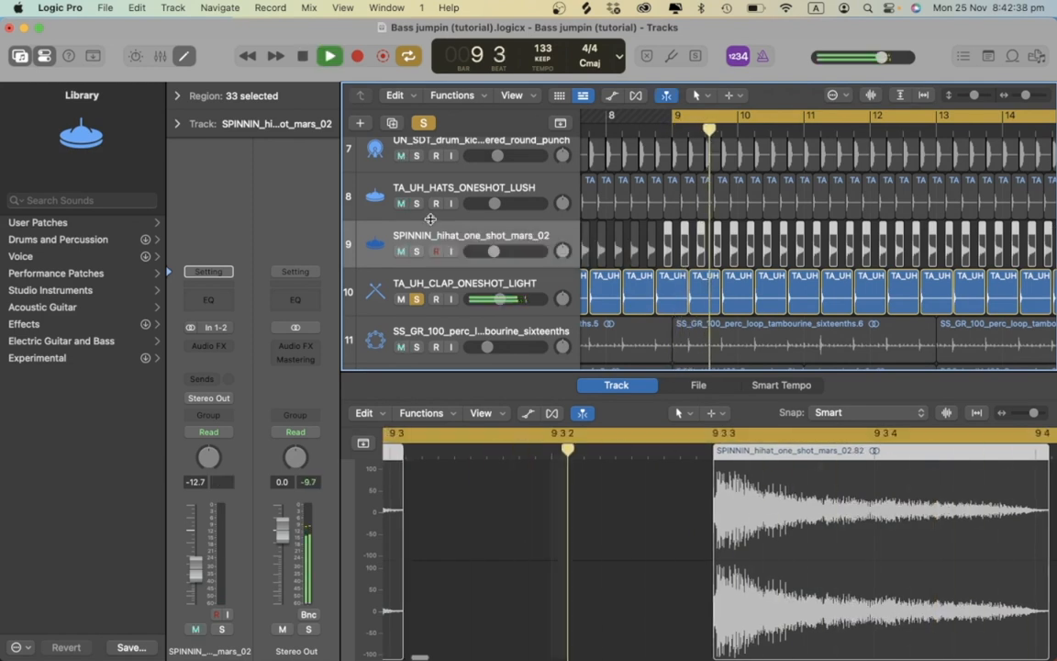
Select the TA_UH_CLAP_ONESHOT_LIGHT track, examine its TAL-Reverb settings while playing the clap, and close the plug-in window.
click(386, 290)
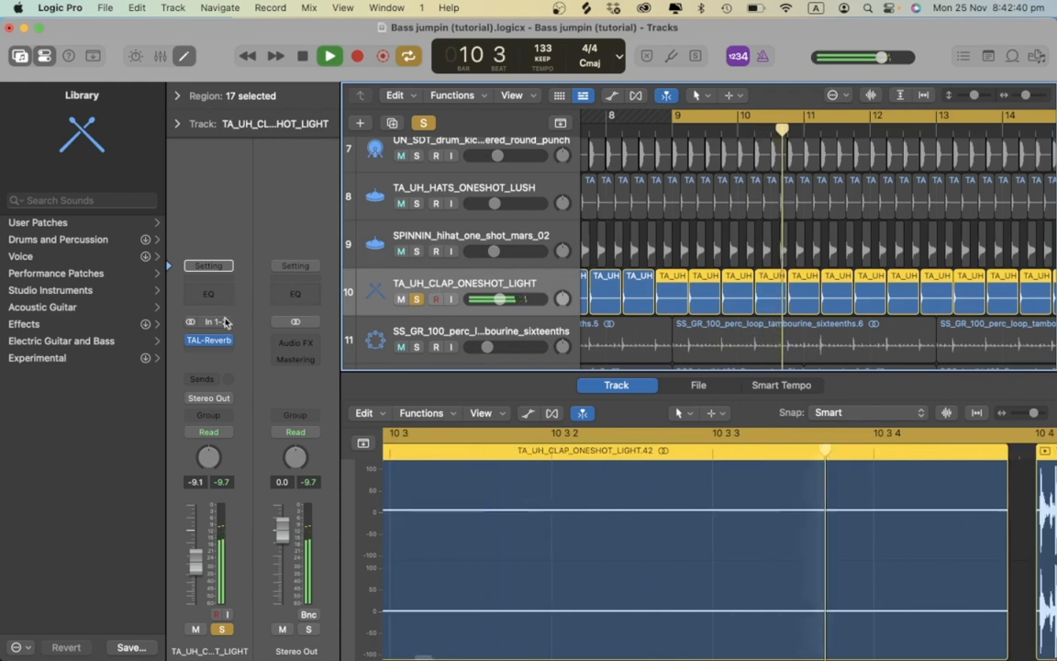
key(space)
click(210, 340)
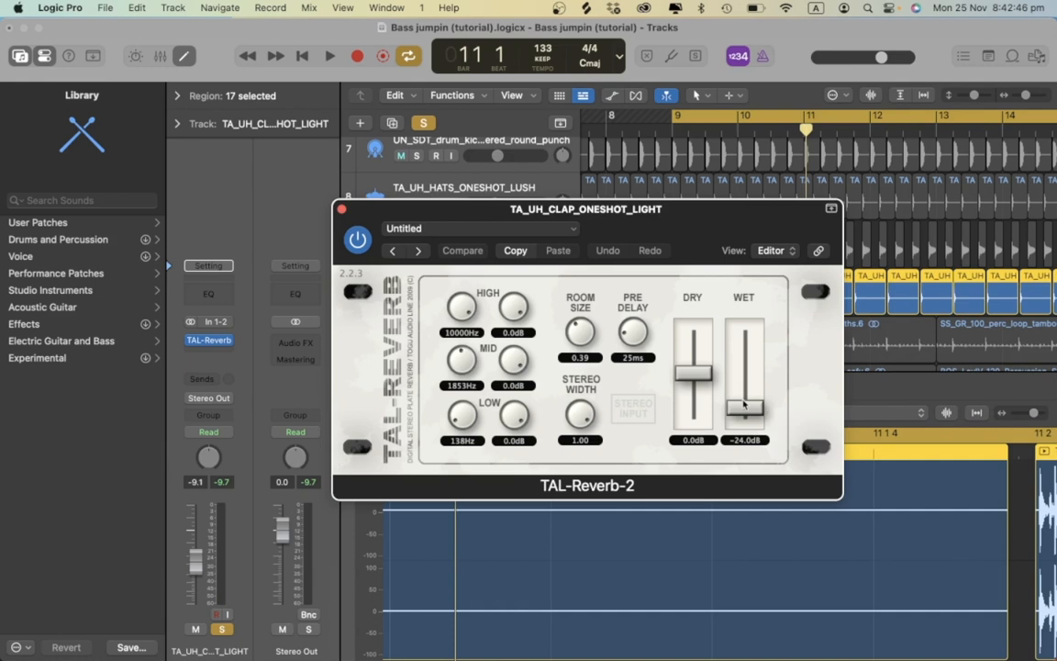
key(space)
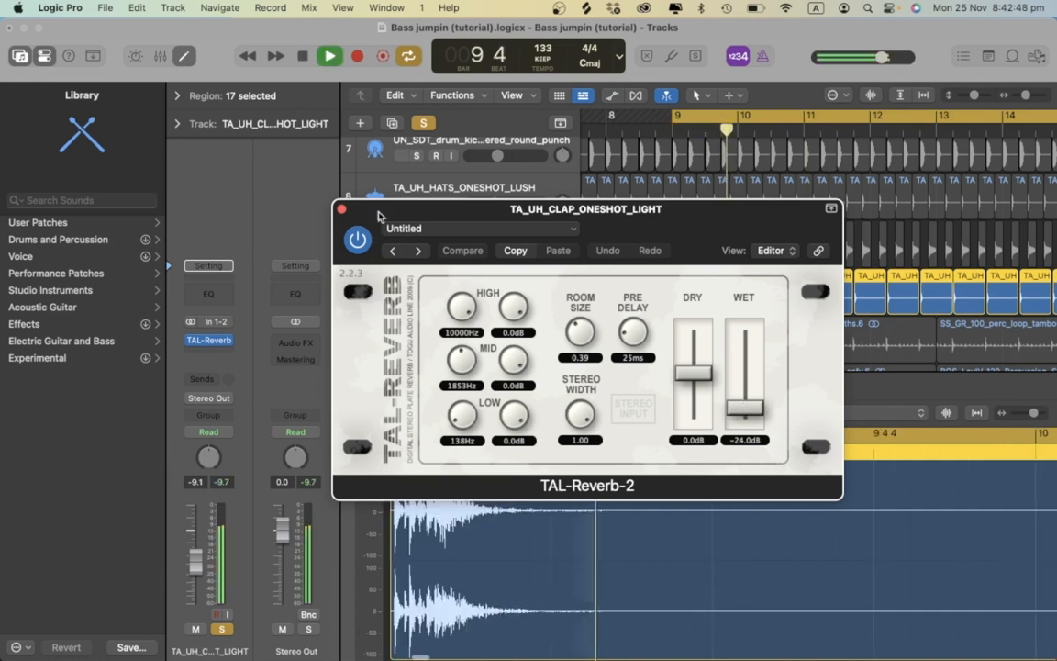
click(344, 208)
key(space)
Add both kicks and both hat tracks to the soloed clap, play them from bar 9, and clear all solos.
scroll(404, 238, up, 2)
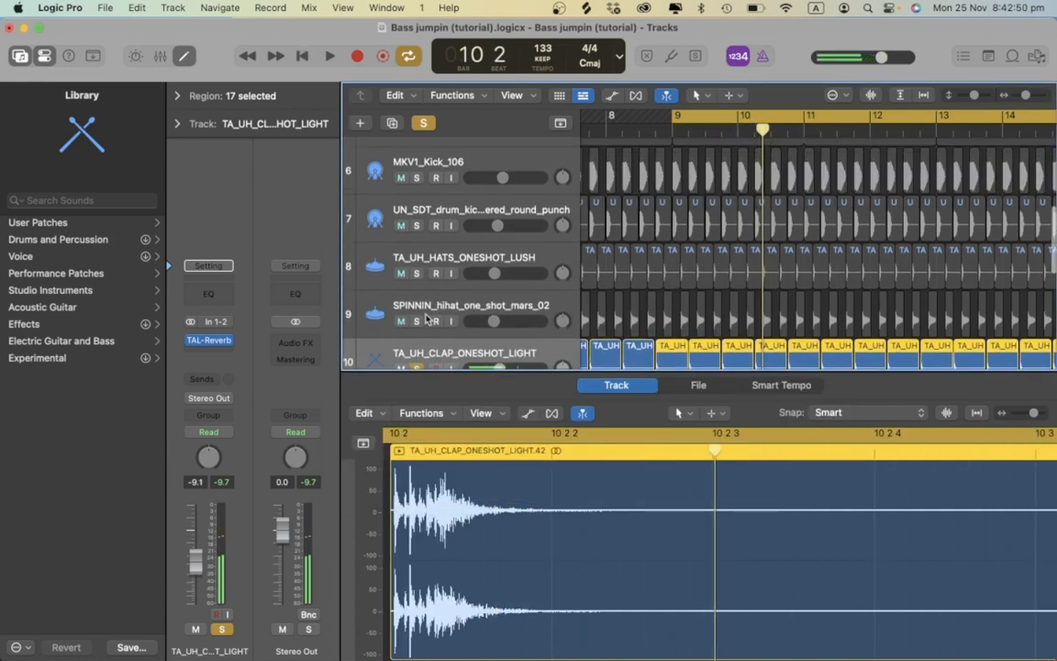
drag(416, 273, 413, 174)
key(space)
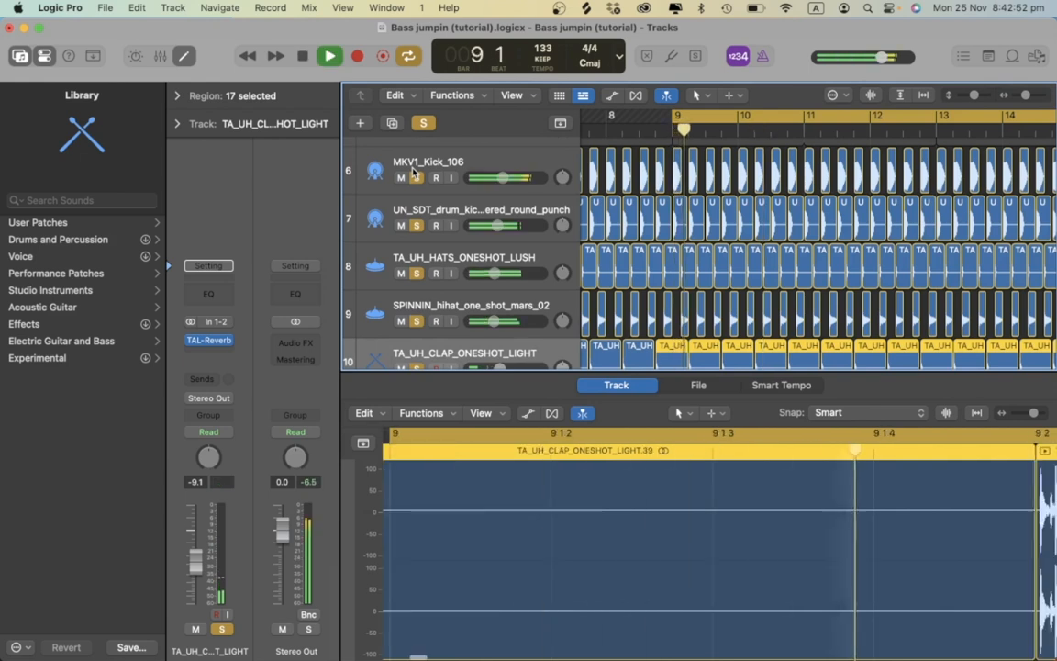
scroll(413, 174, down, 3)
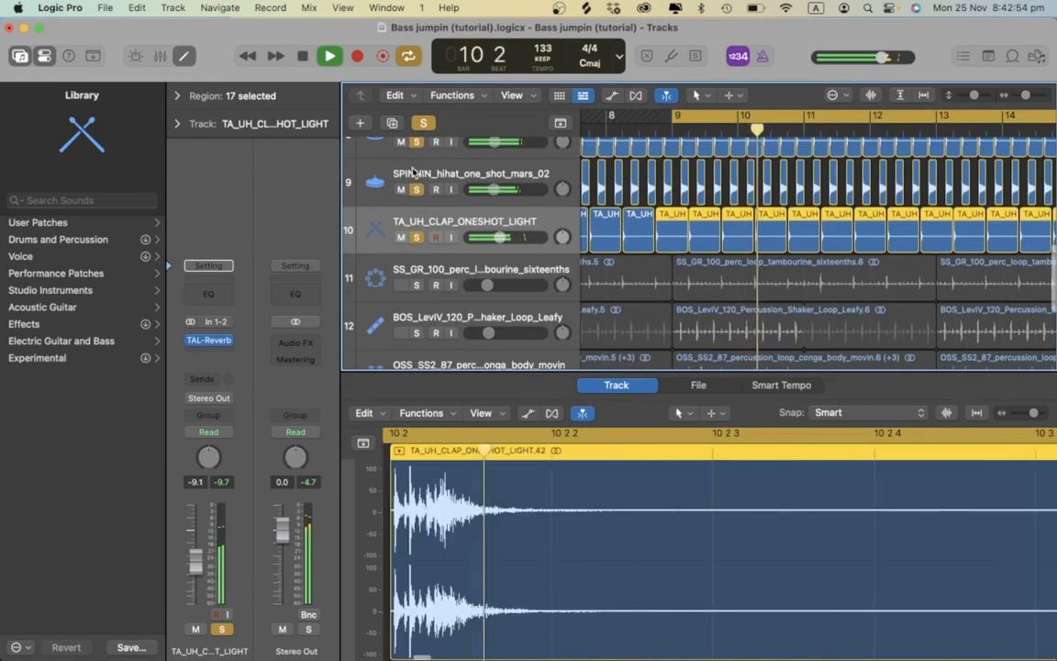
key(space)
scroll(415, 191, up, 1)
click(415, 279)
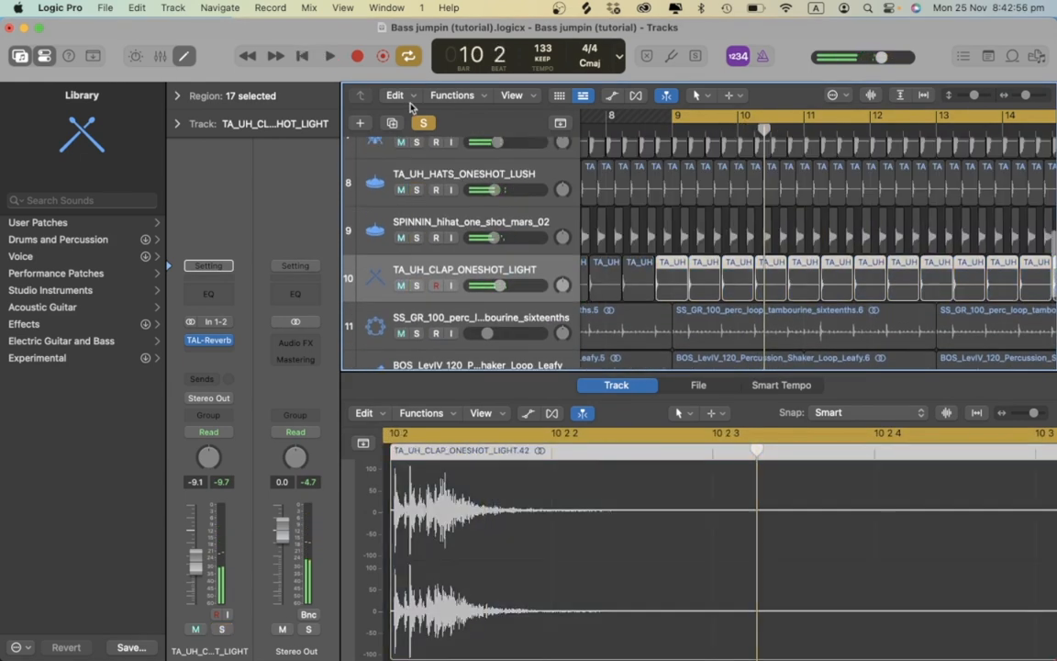
scroll(447, 237, down, 1)
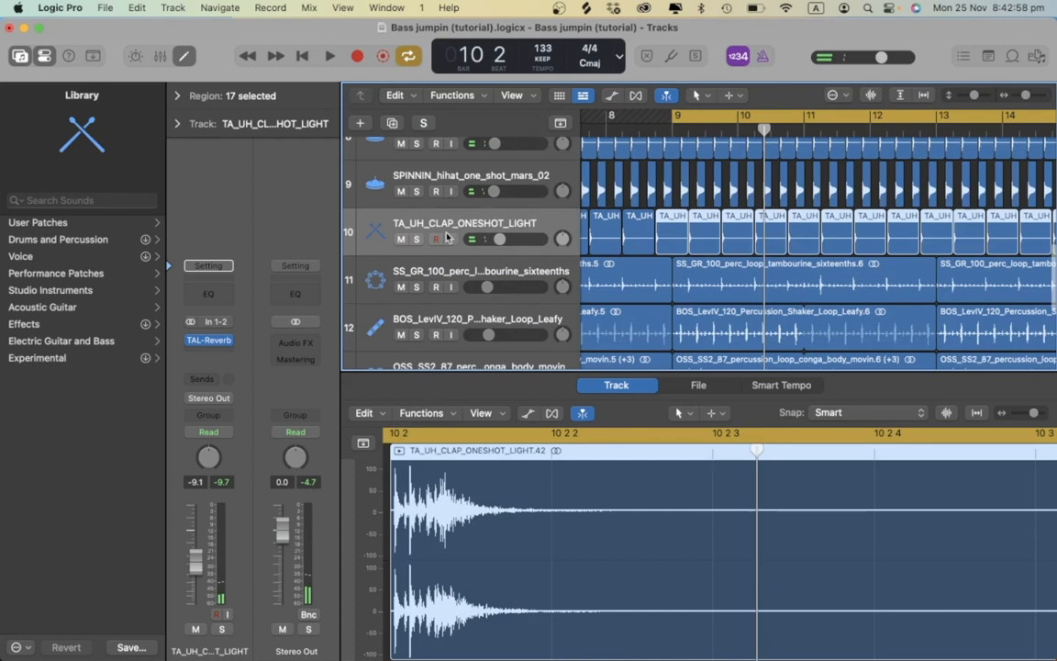
Solo the SS_GR_100 tambourine sixteenths loop, play it from bar 9, and select its track.
click(418, 287)
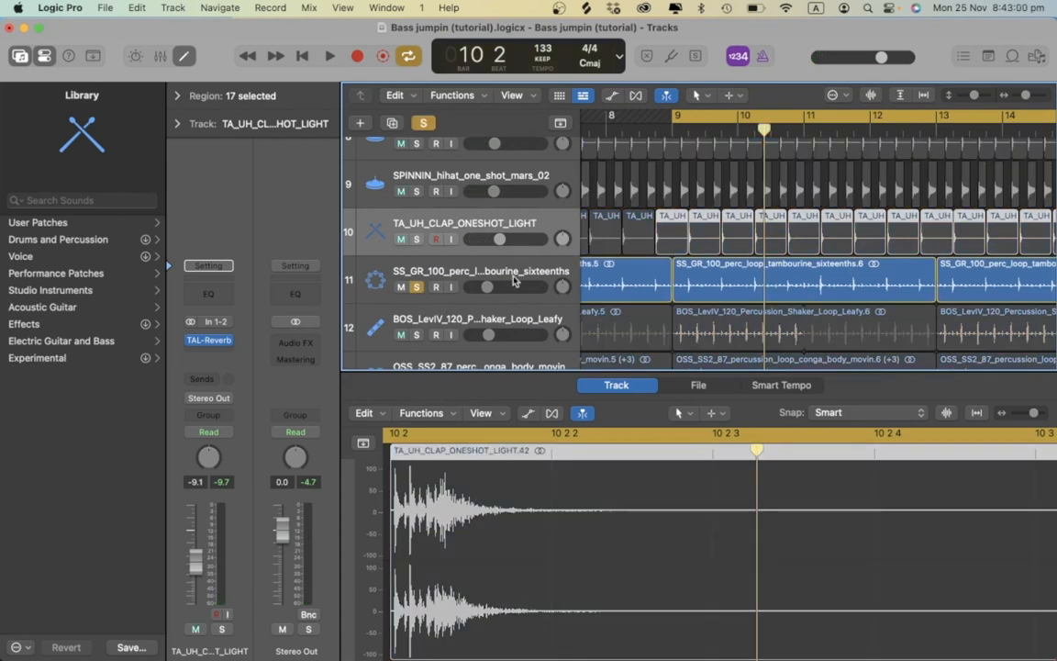
key(space)
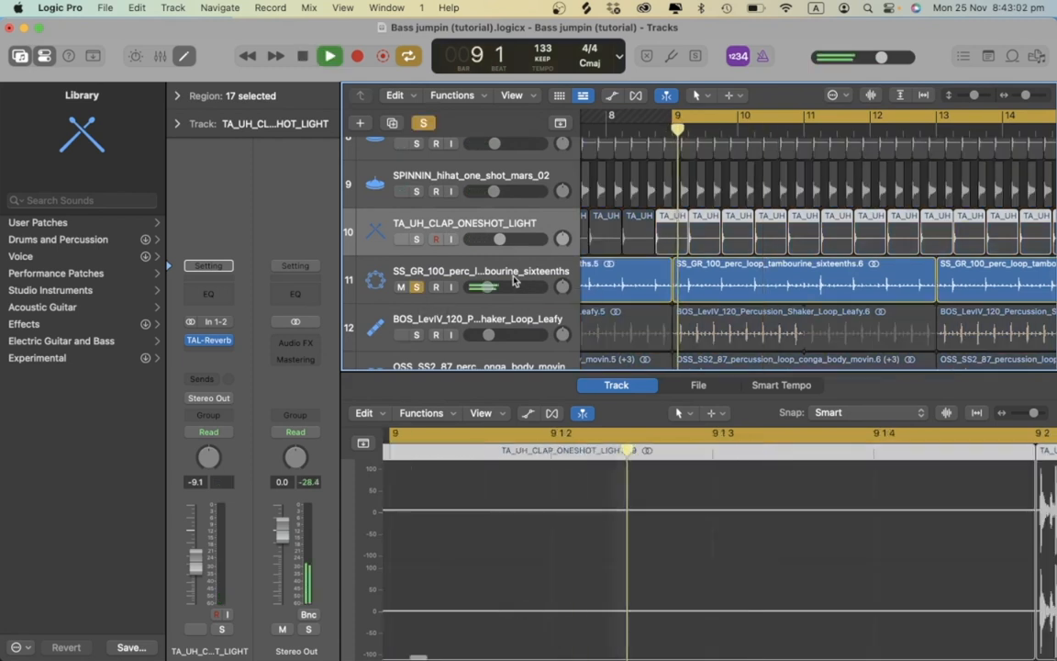
drag(486, 288, 493, 288)
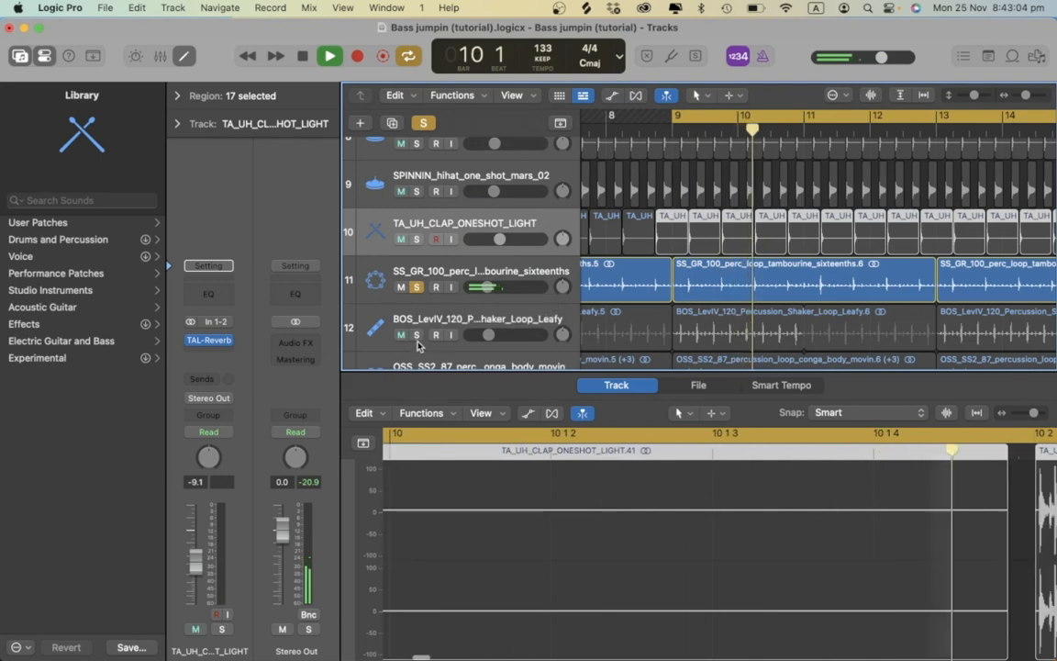
click(443, 272)
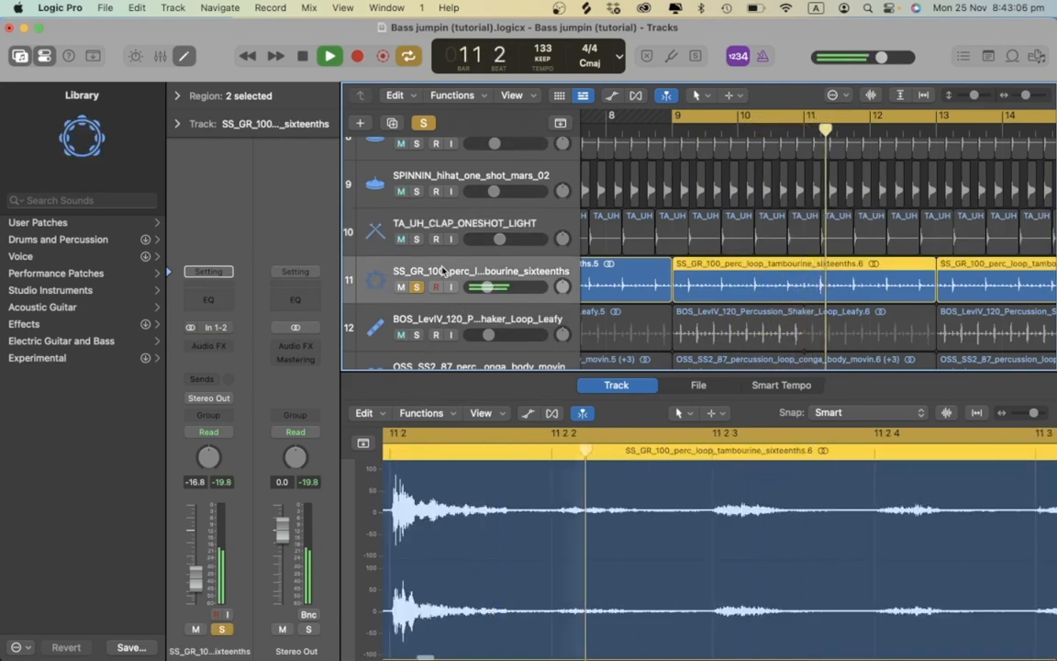
Add the BOS_LevIV_120 shaker loop and the OSS_SS2_87 conga loop to the tambourine solo, and listen to all three.
click(432, 323)
click(418, 335)
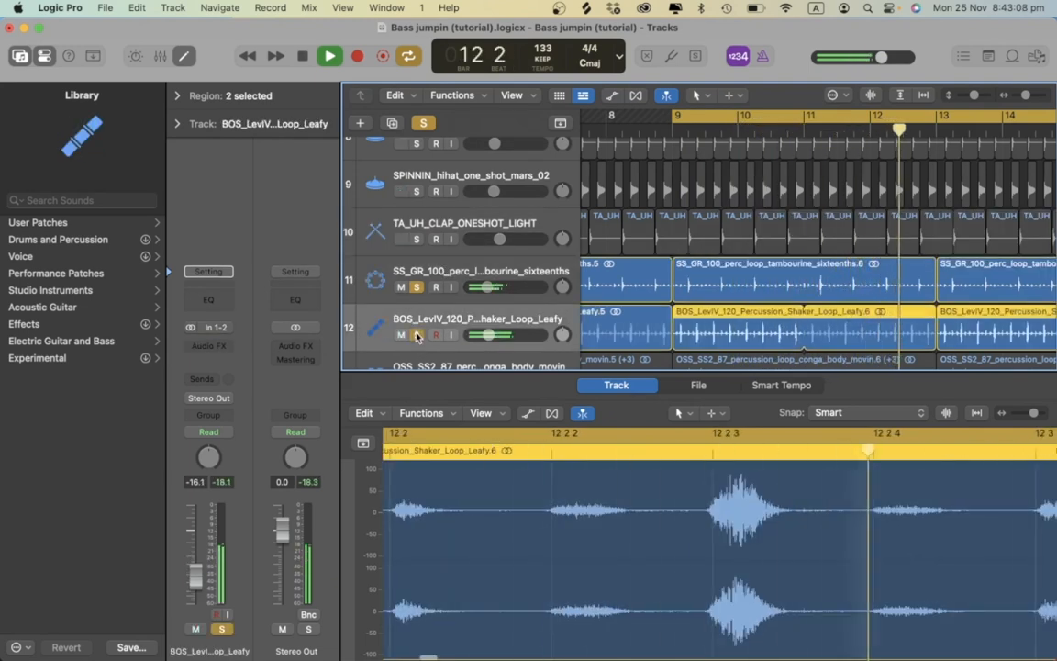
scroll(416, 335, down, 2)
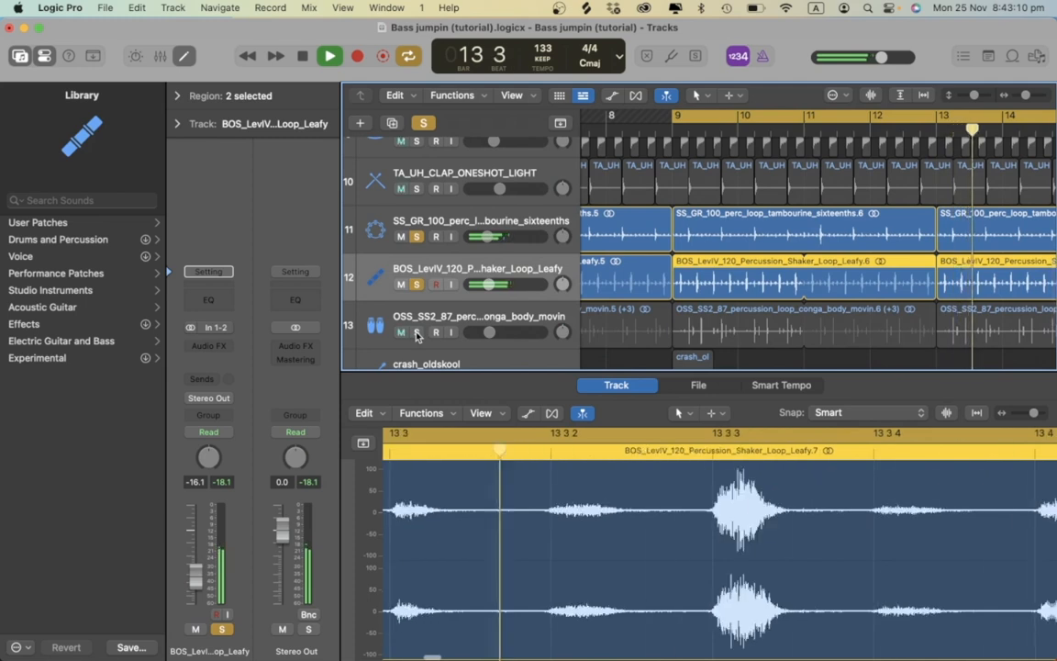
click(416, 332)
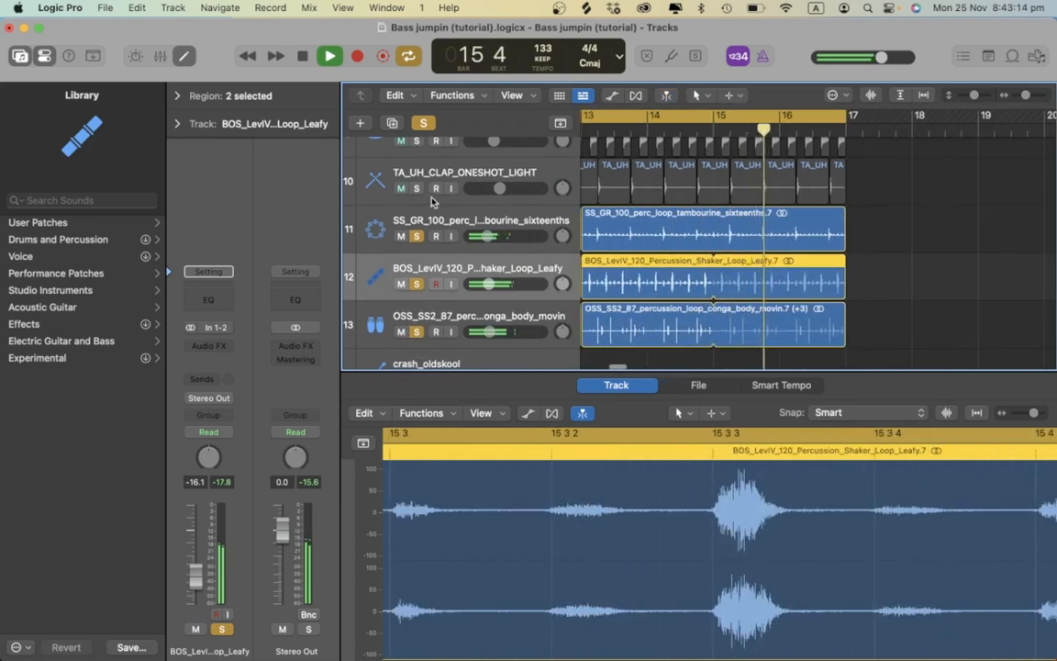
key(space)
Select the OSS_SS2_87 conga loop track and show the region settings for its loops.
scroll(431, 275, up, 3)
scroll(459, 298, down, 4)
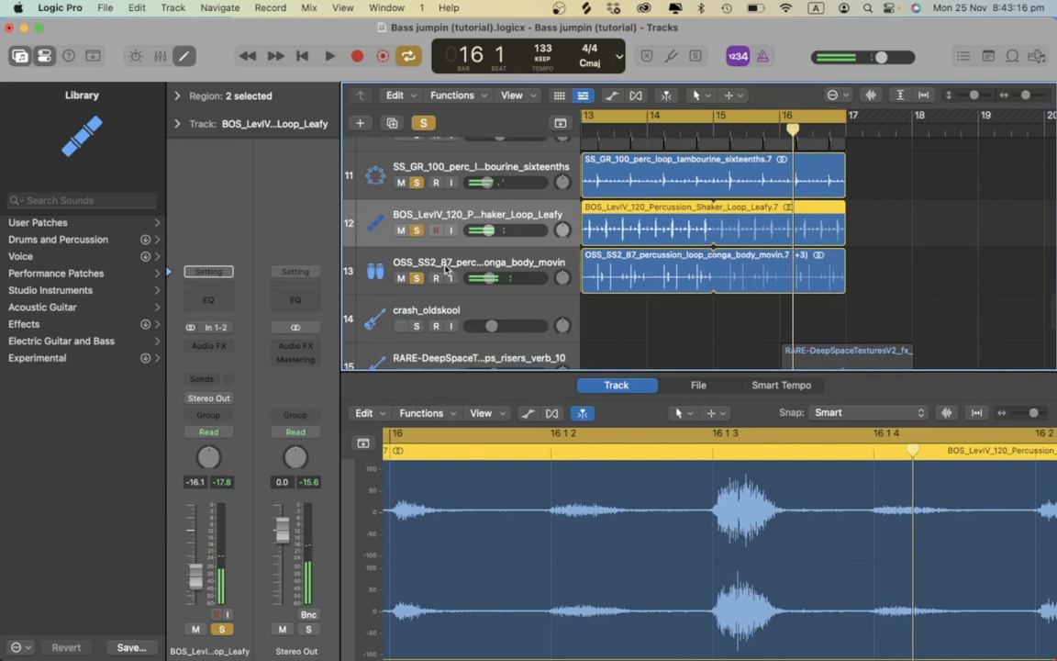
click(442, 268)
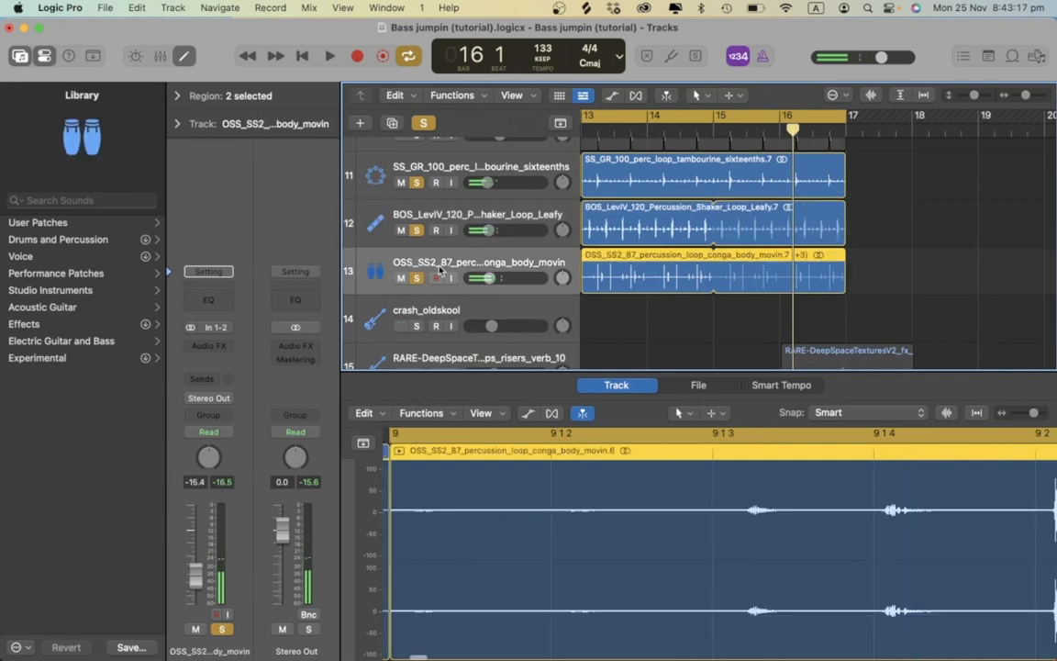
click(188, 96)
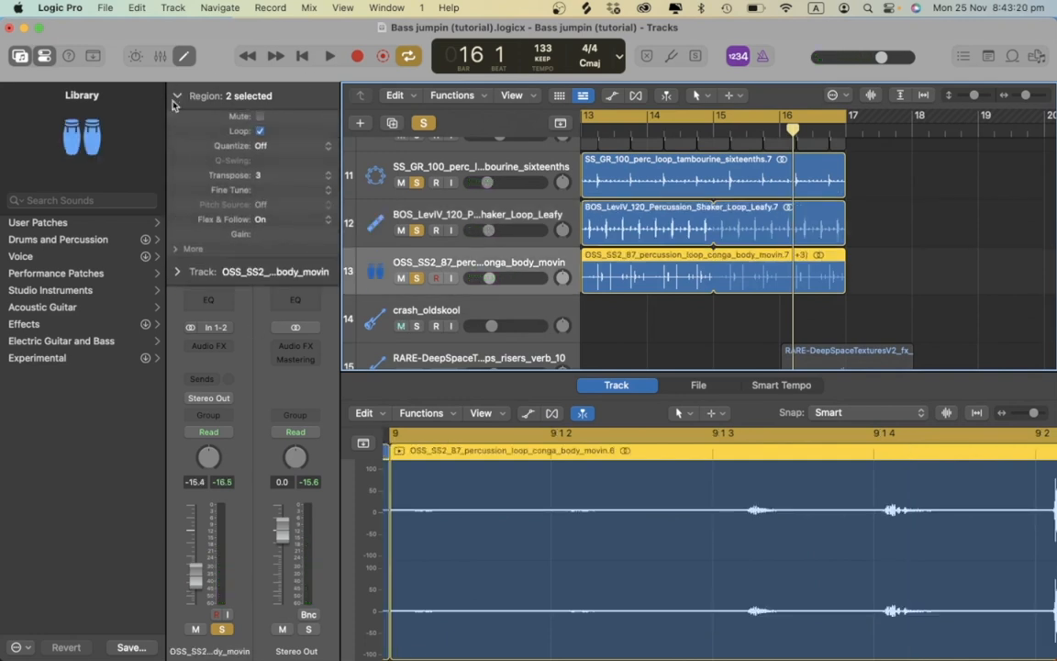
Hide the region settings, add the clap, both hats and both kicks to the soloed percussion loops, and play from bar 9.
click(176, 97)
scroll(671, 323, down, 5)
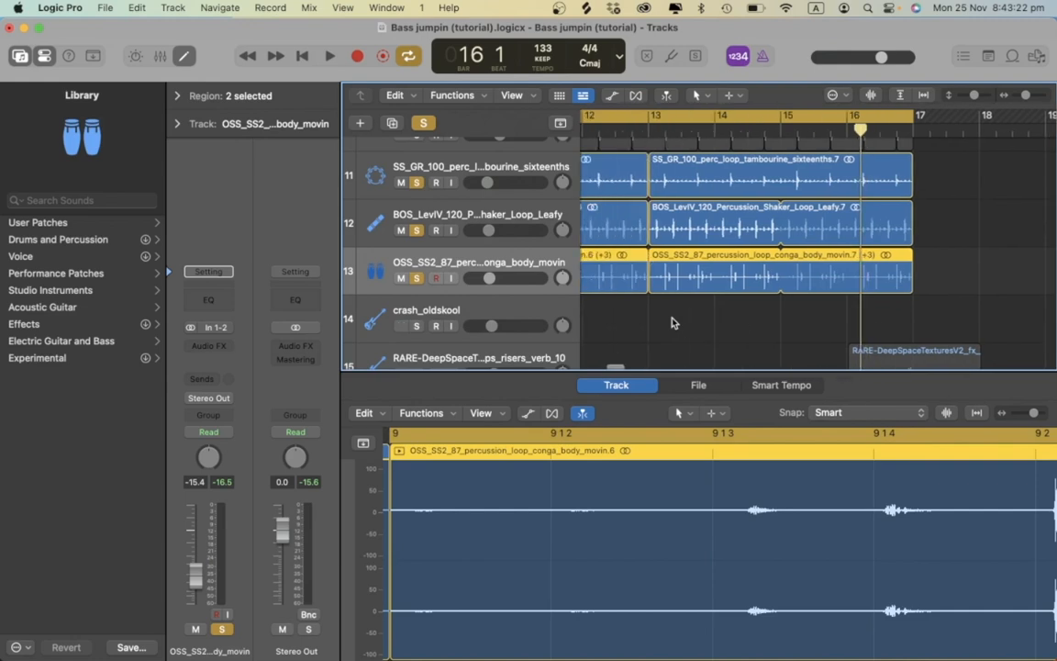
scroll(670, 323, up, 3)
scroll(673, 323, left, 2)
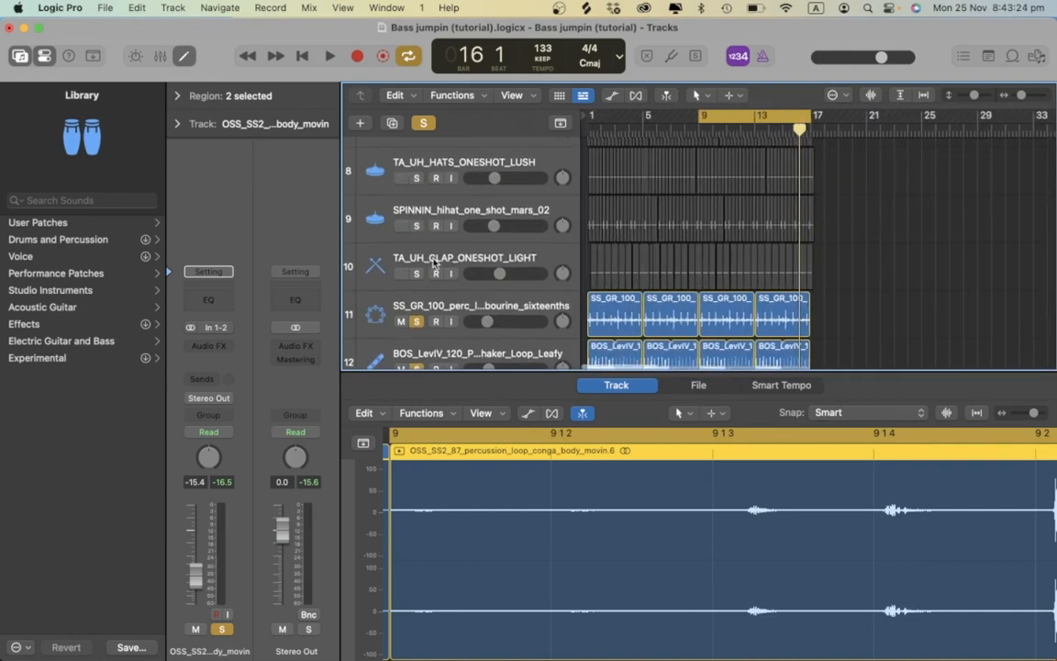
drag(416, 274, 416, 174)
scroll(418, 207, up, 2)
scroll(417, 176, up, 1)
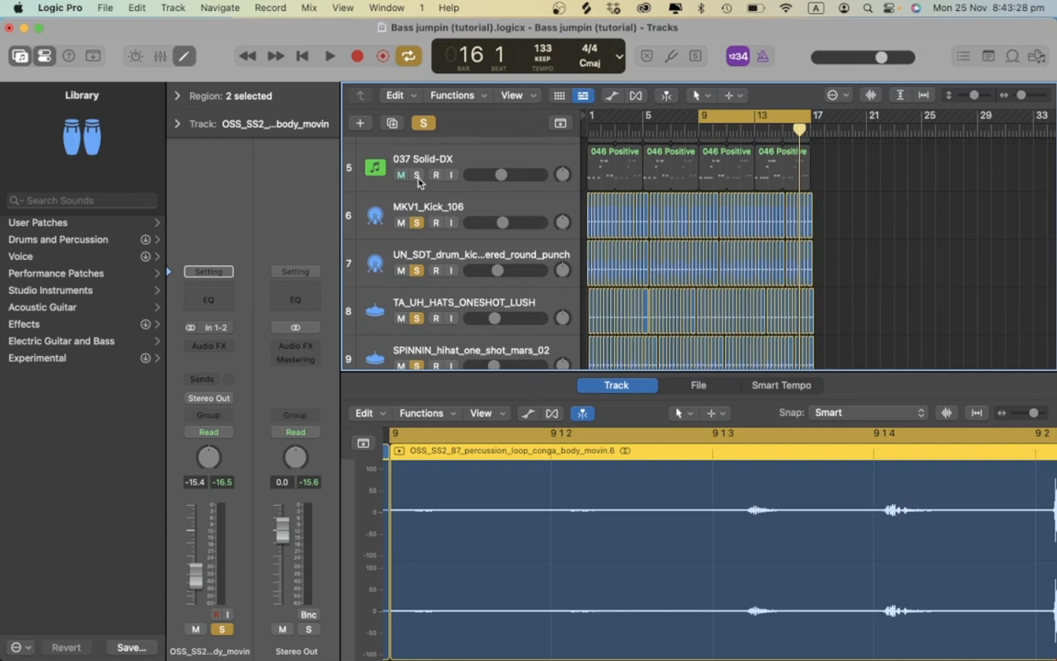
key(space)
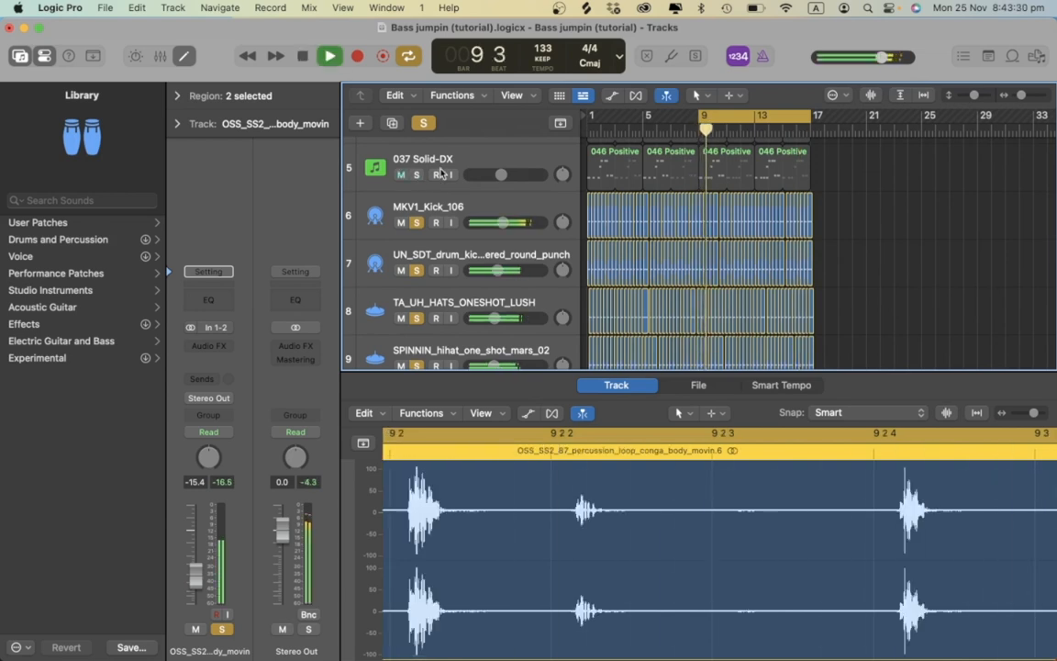
Lower the OSS_SS2_87 conga loop's volume to -16.0 dB during playback, stop, and clear all solos.
scroll(463, 202, down, 5)
drag(490, 323, 486, 323)
click(660, 364)
scroll(656, 359, down, 2)
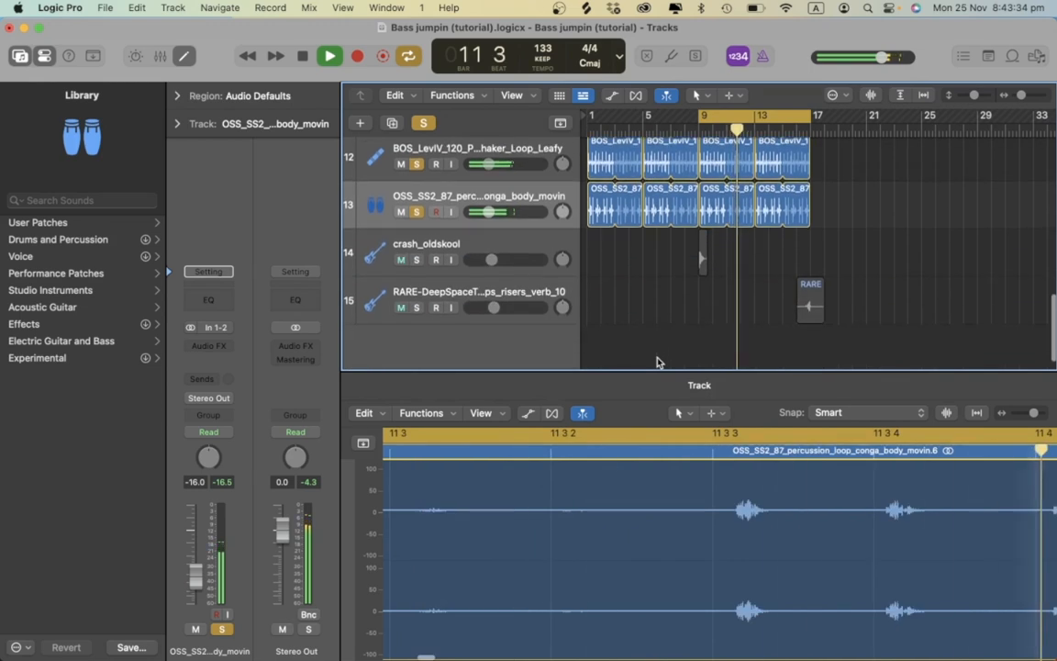
key(space)
click(422, 123)
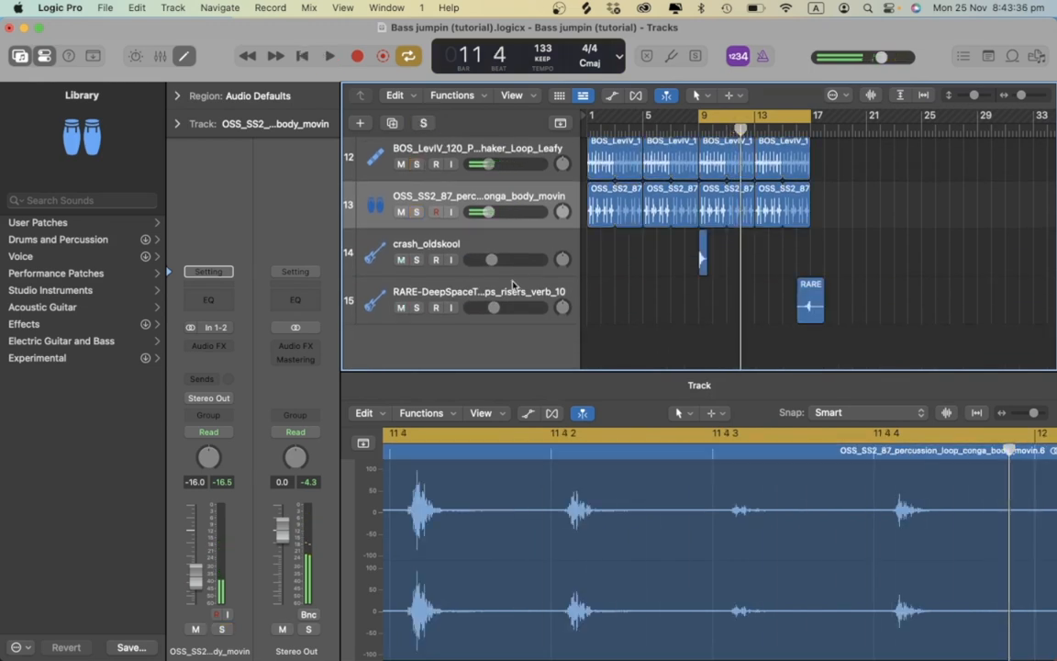
Solo the crash_oldskool track, select its region at bar 9, and play it.
click(418, 261)
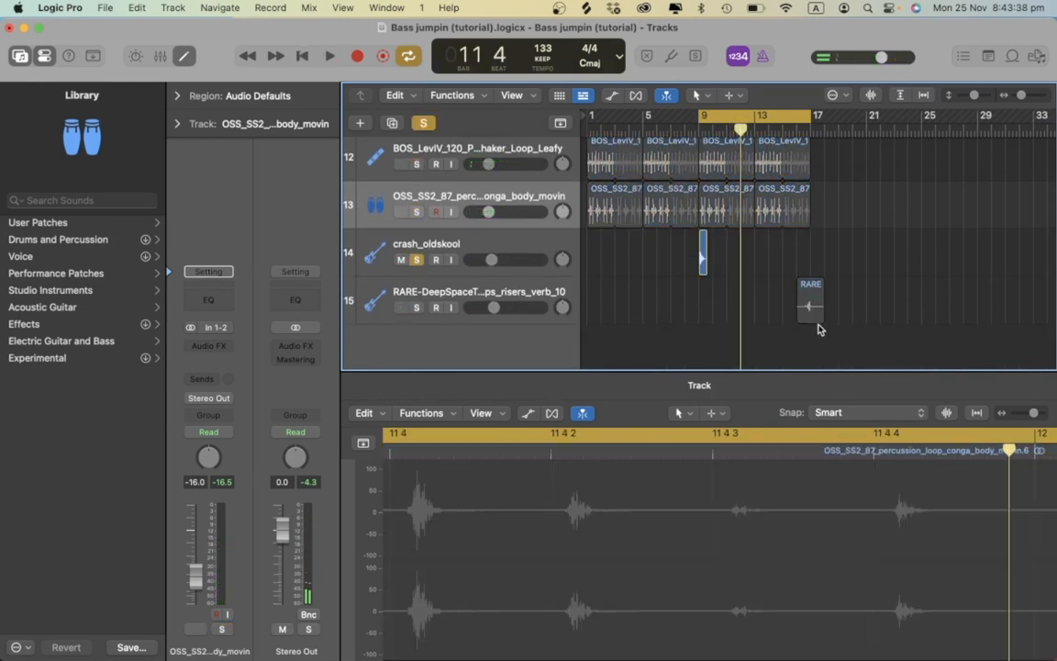
click(702, 253)
key(super+Right)
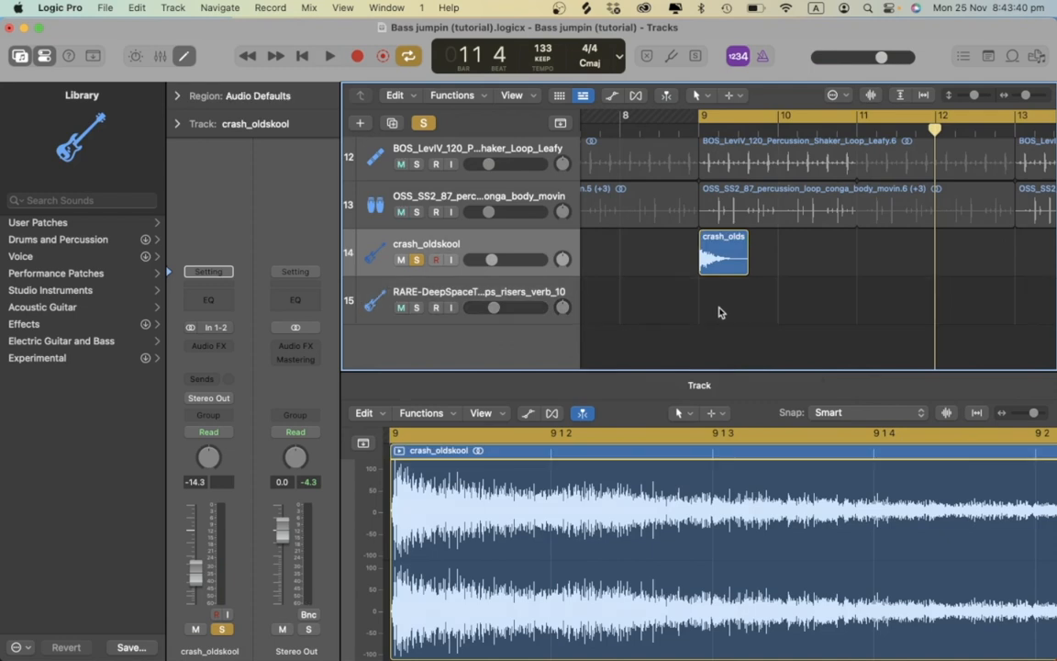
key(space)
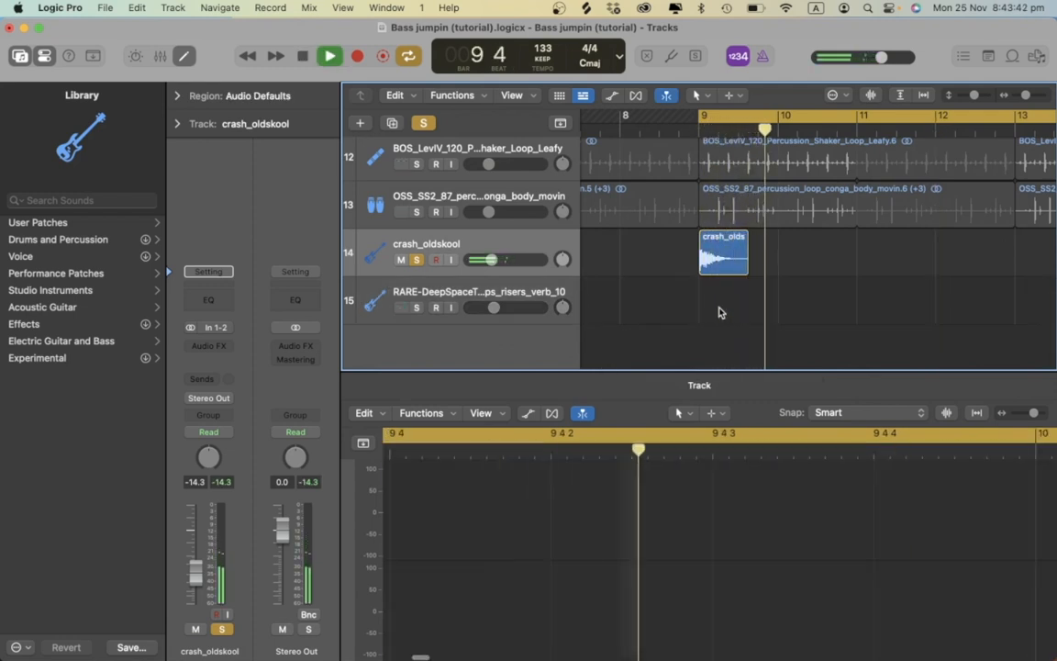
Stop playback, solo only the RARE-DeepSpace riser track instead of the crash, and play its region past bar 17 with the cycle off.
key(super+Left)
scroll(721, 313, right, 5)
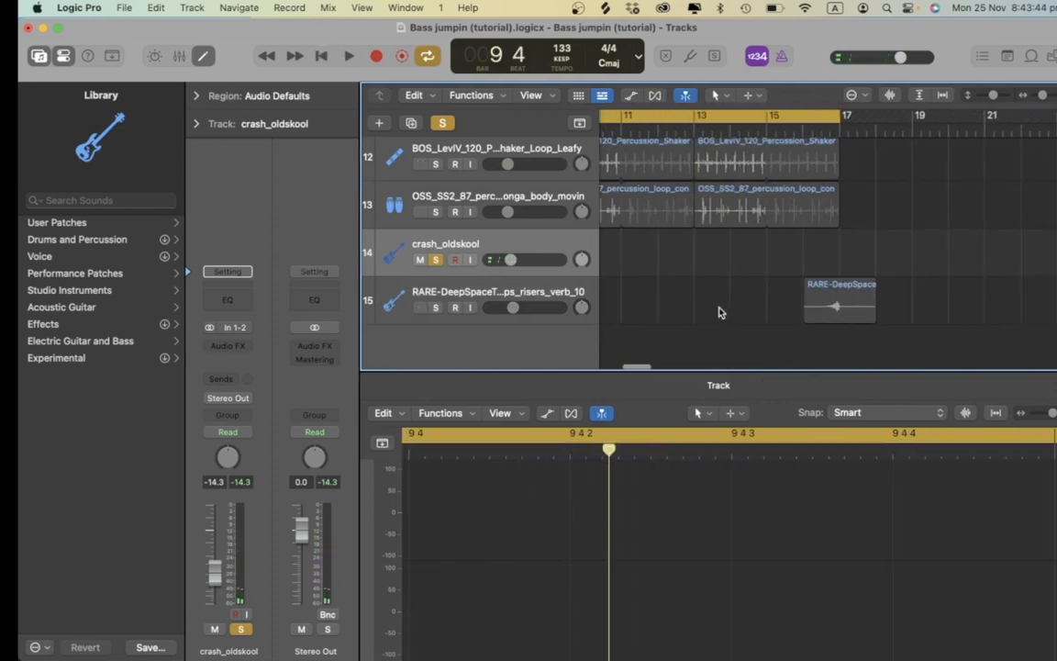
scroll(642, 239, left, 3)
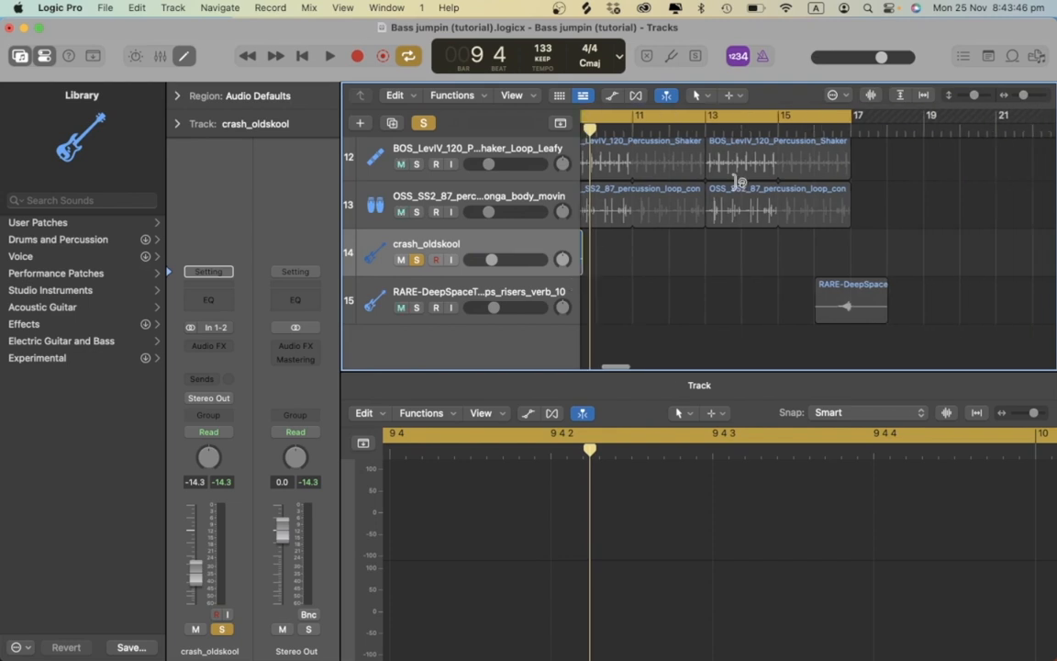
click(417, 307)
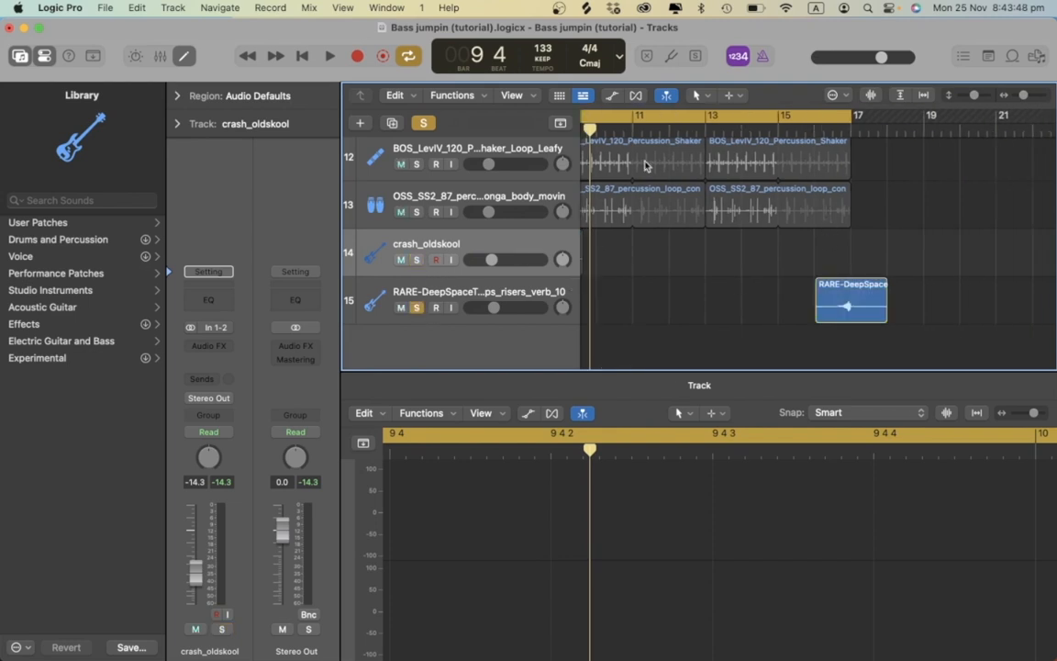
double_click(811, 128)
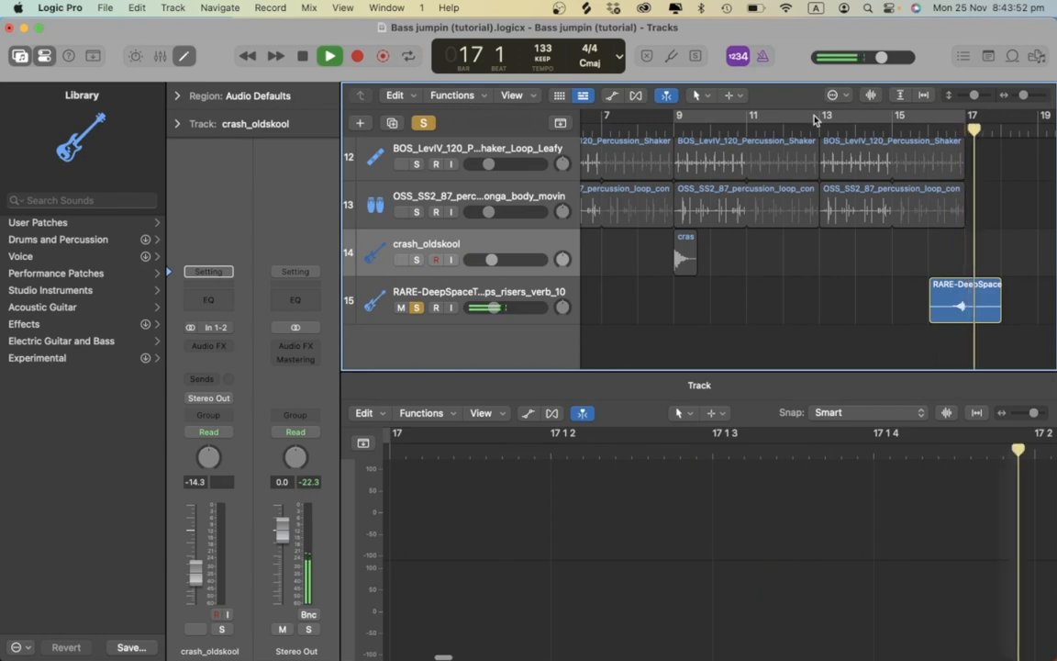
click(813, 119)
key(space)
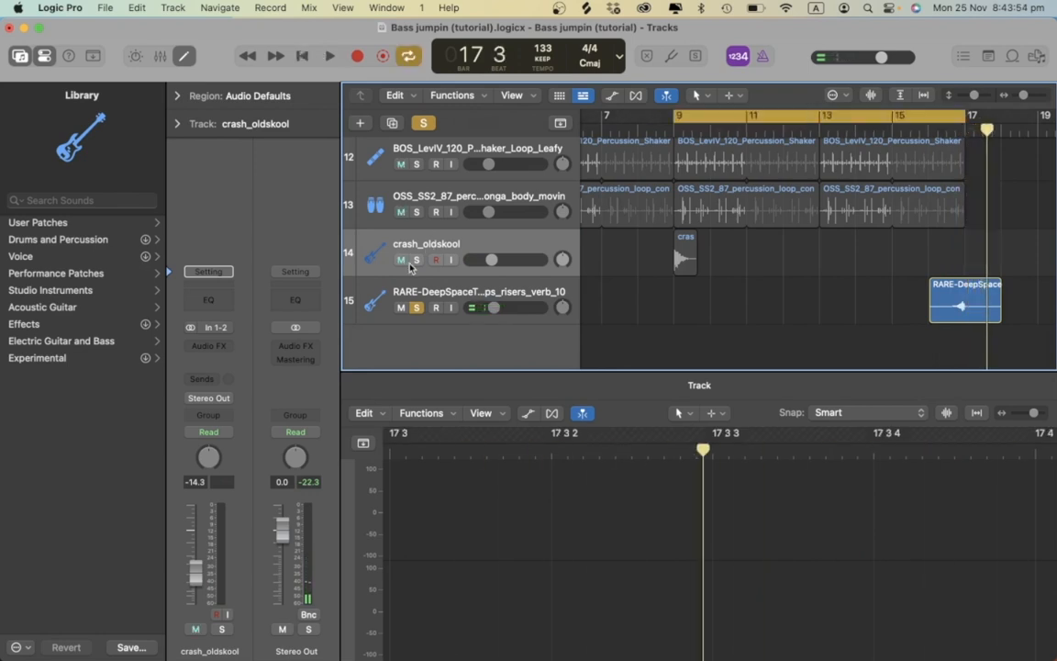
Add crash_oldskool to the riser solo and play the riser looping back into the crash, starting from bar 16 and from bar 15.
click(835, 115)
key(space)
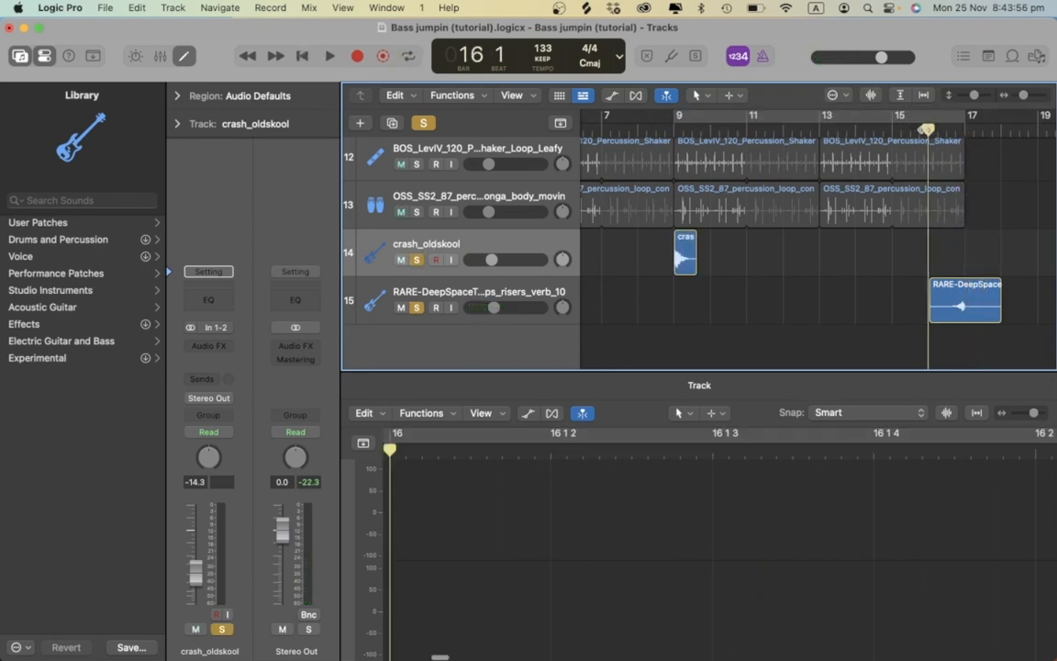
click(711, 116)
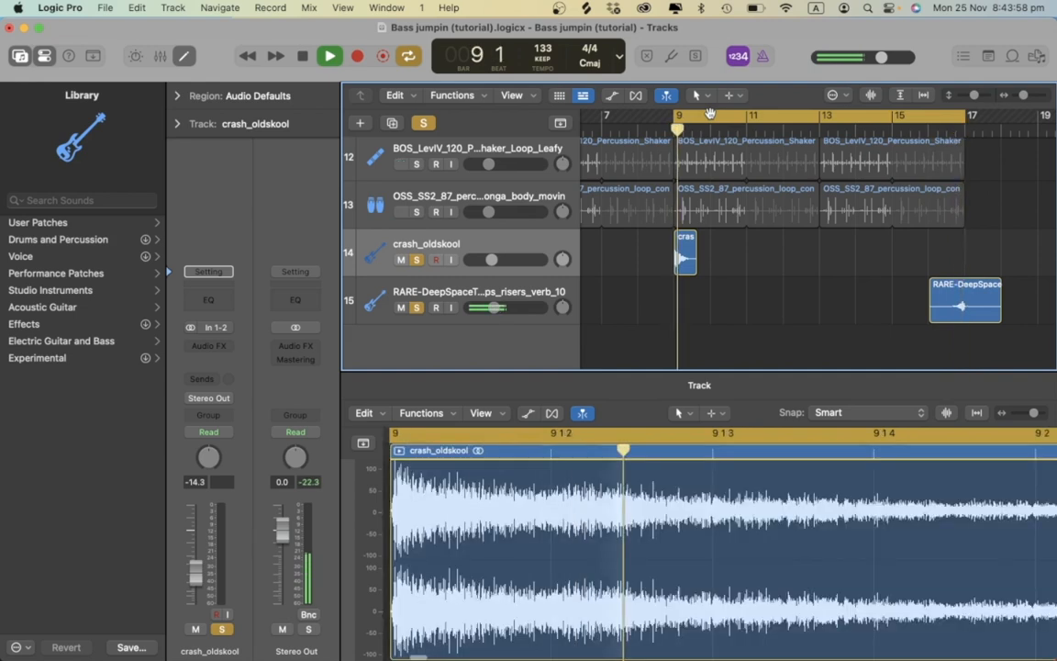
click(929, 124)
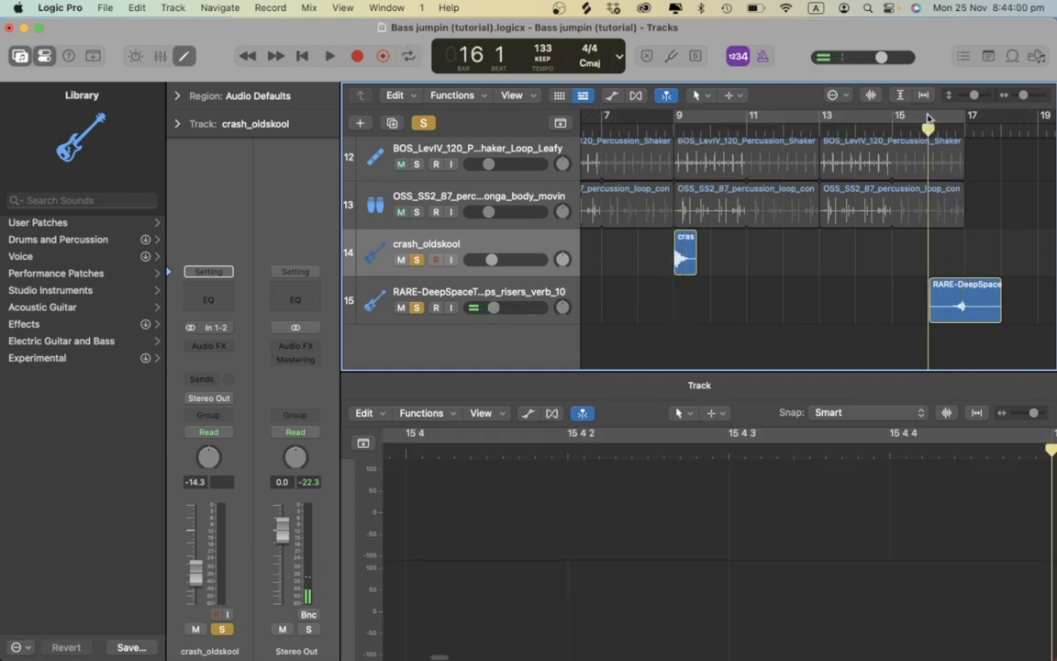
key(space)
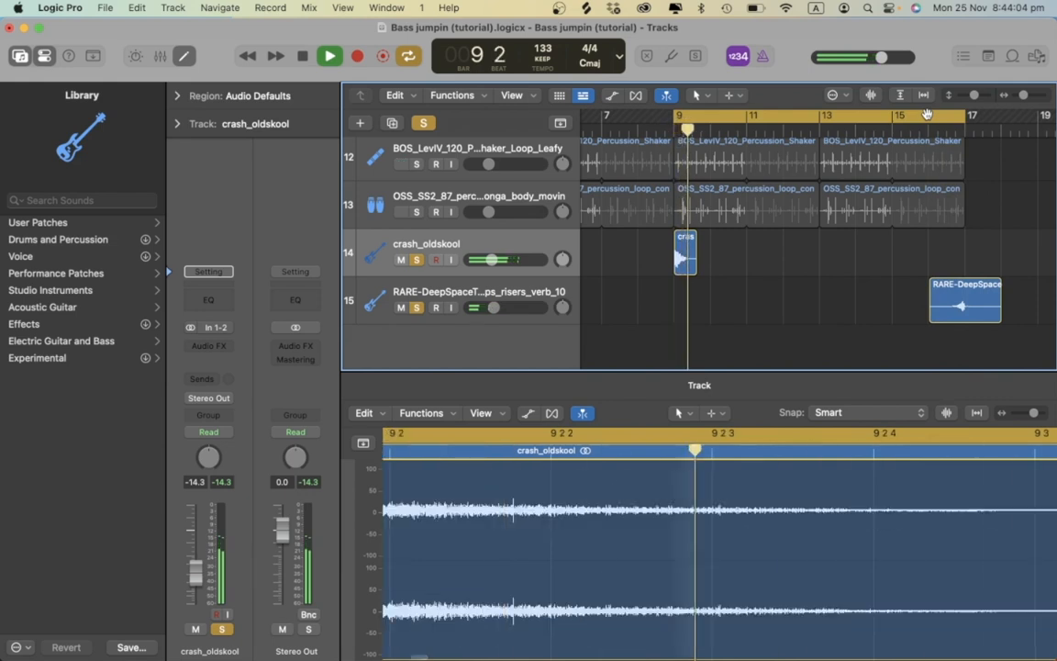
key(space)
click(895, 113)
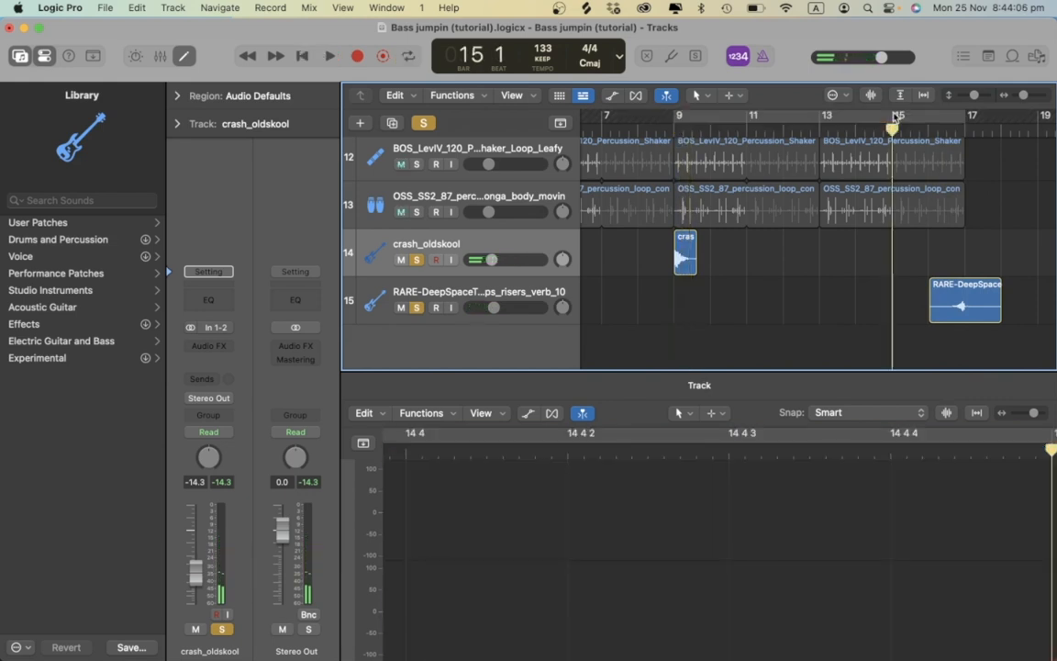
key(space)
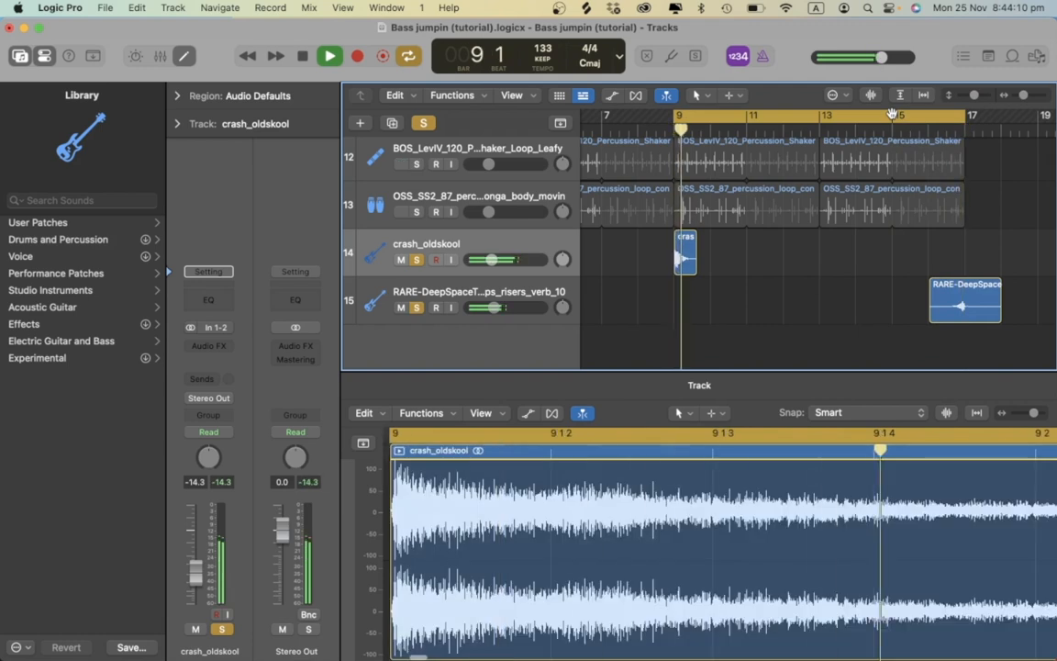
key(space)
Solo the kick, hat, clap and percussion loop tracks together with the crash and riser, and play the cycle from bar 9.
scroll(689, 305, down, 5)
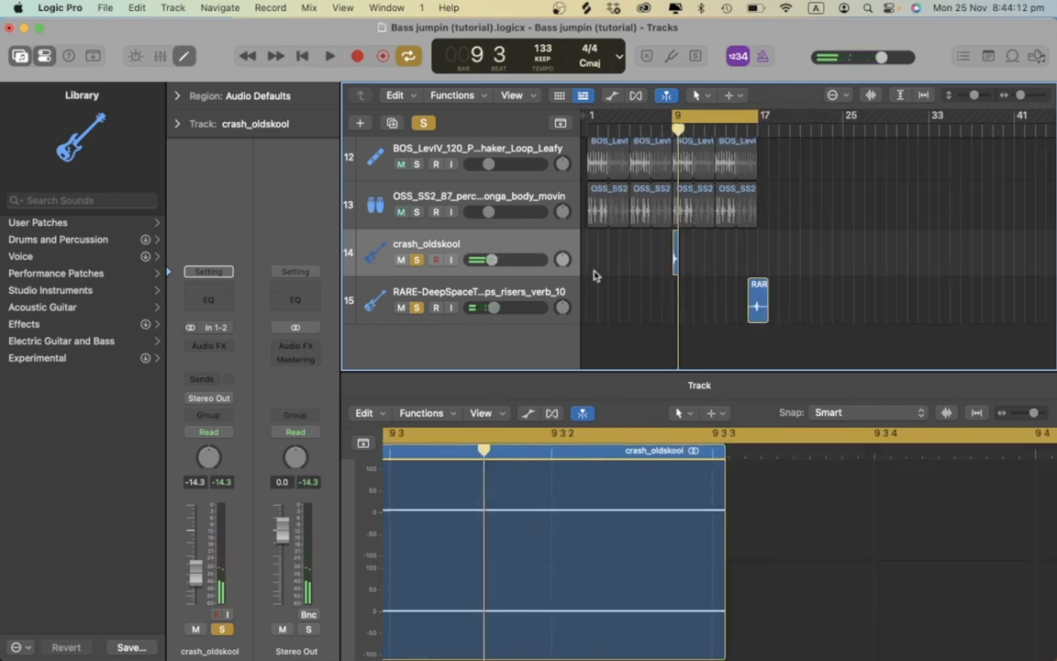
scroll(551, 239, up, 4)
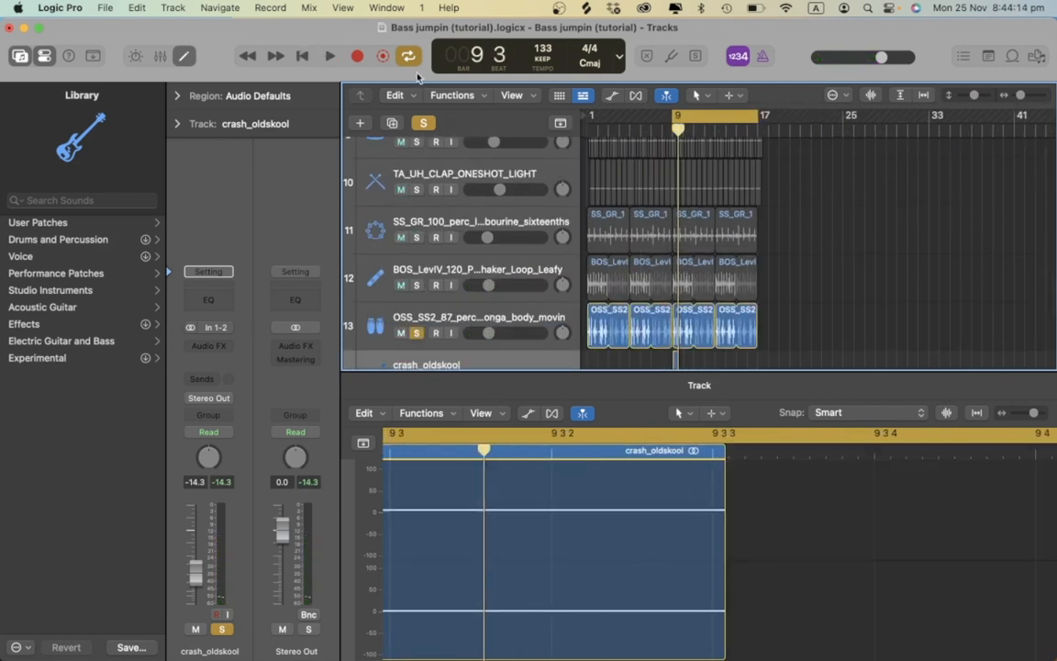
scroll(422, 276, up, 5)
click(418, 263)
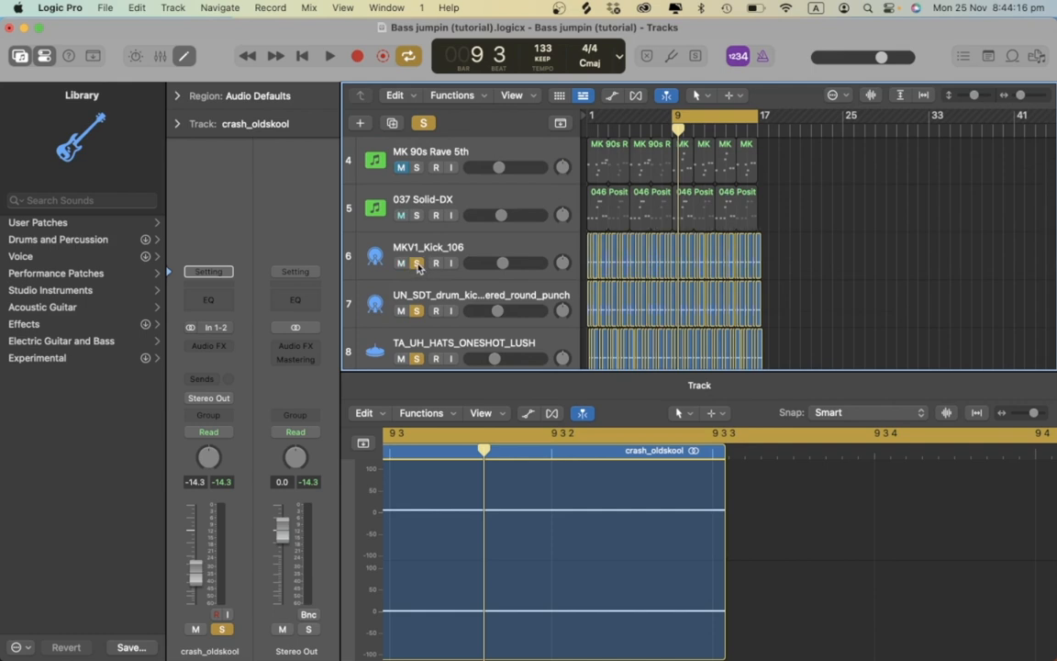
key(space)
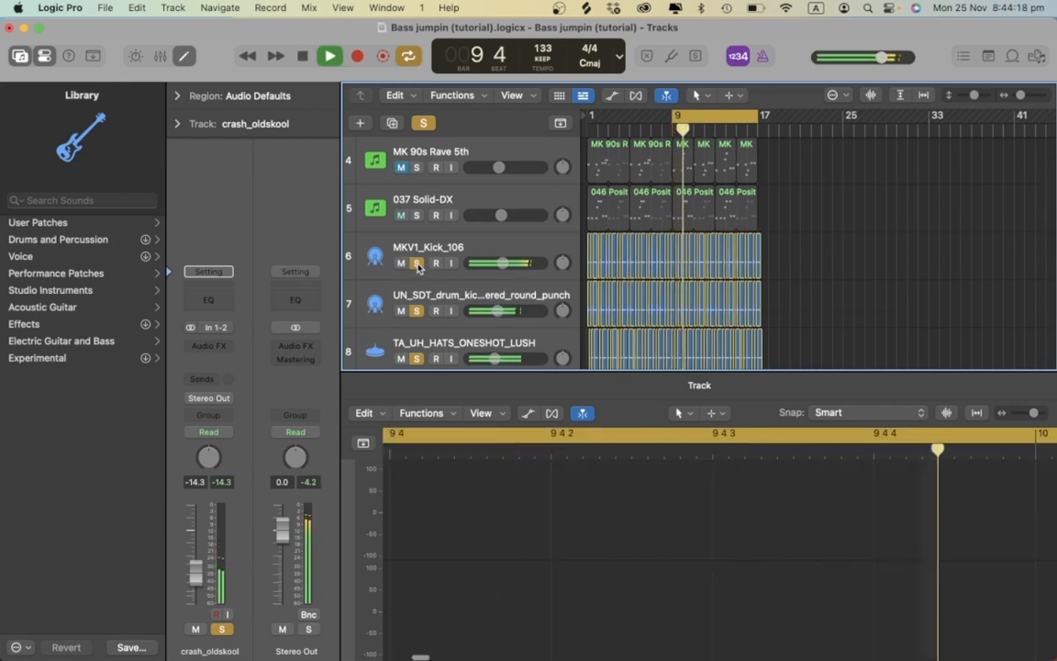
During playback, add 037 Solid-DX, Vocals, Other and the unmuted MK 90s Rave 5th to the solo, listen, stop, and clear all solos.
scroll(416, 259, up, 1)
click(415, 249)
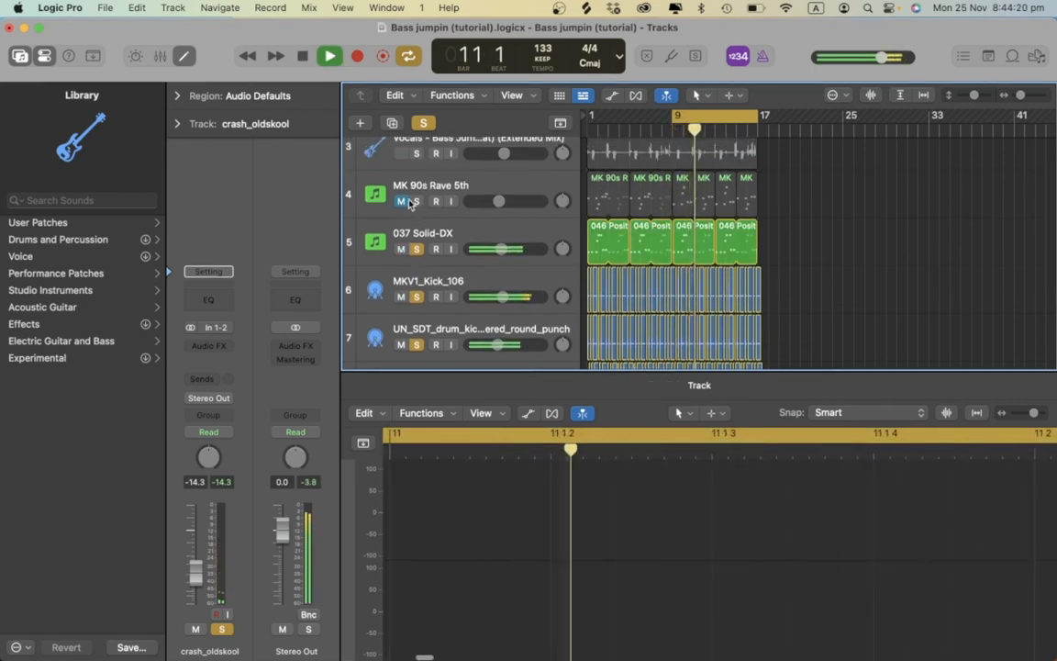
scroll(412, 193, up, 1)
click(416, 180)
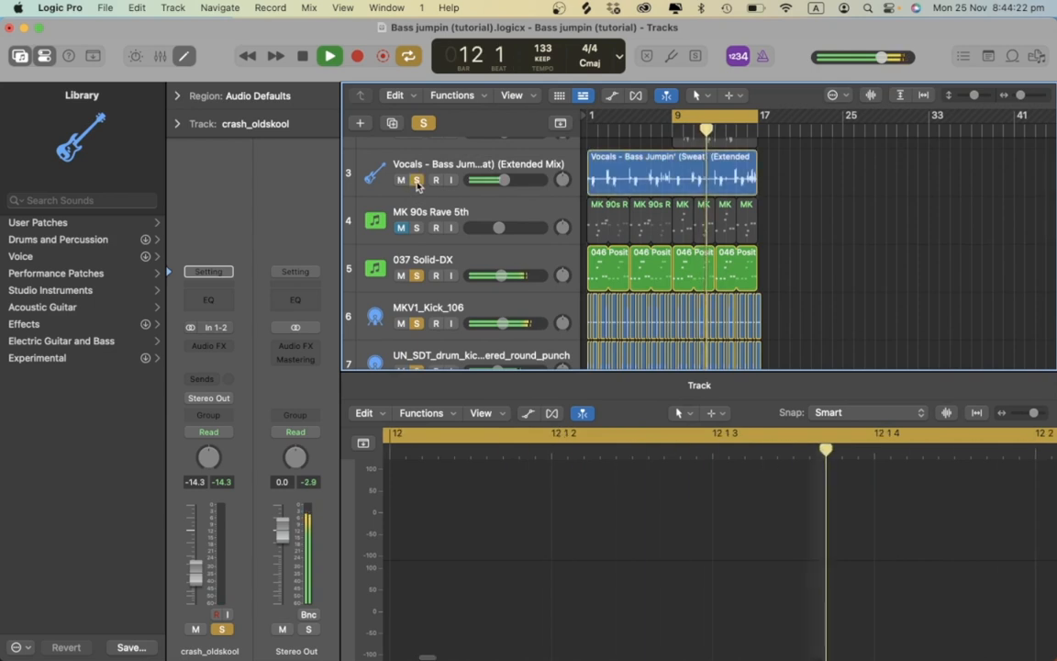
scroll(415, 189, up, 1)
click(417, 183)
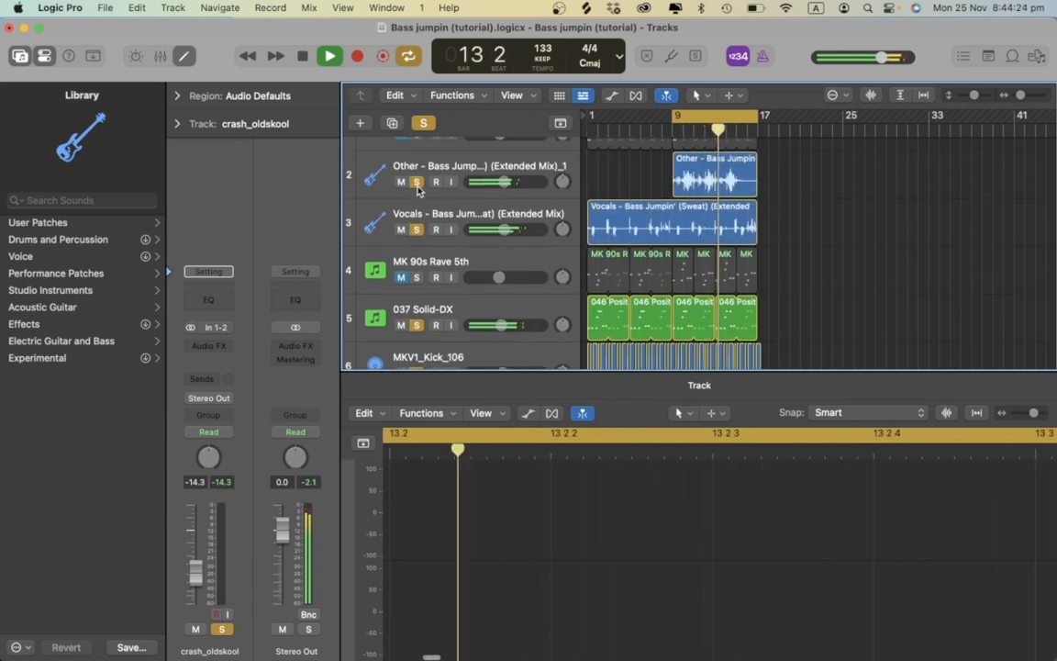
click(416, 277)
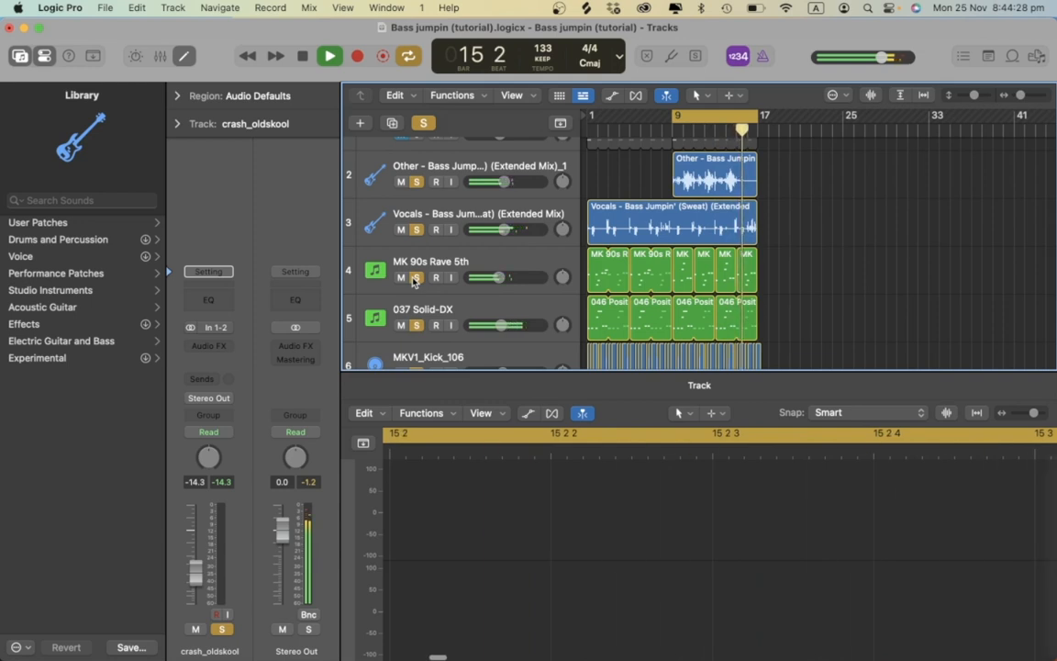
mouse_move(503, 278)
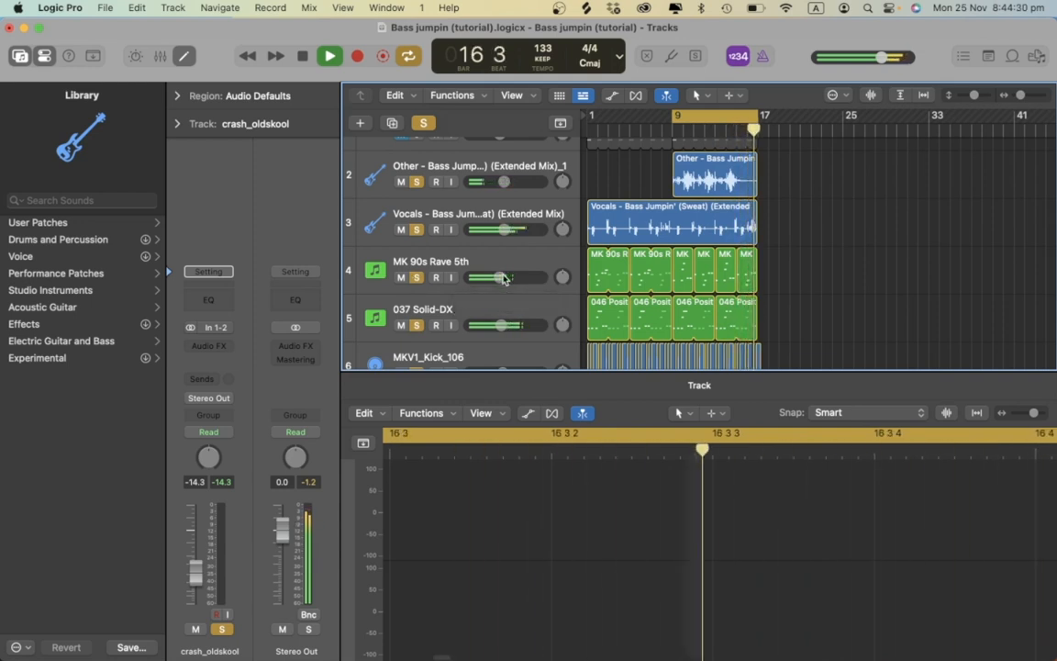
scroll(440, 220, up, 2)
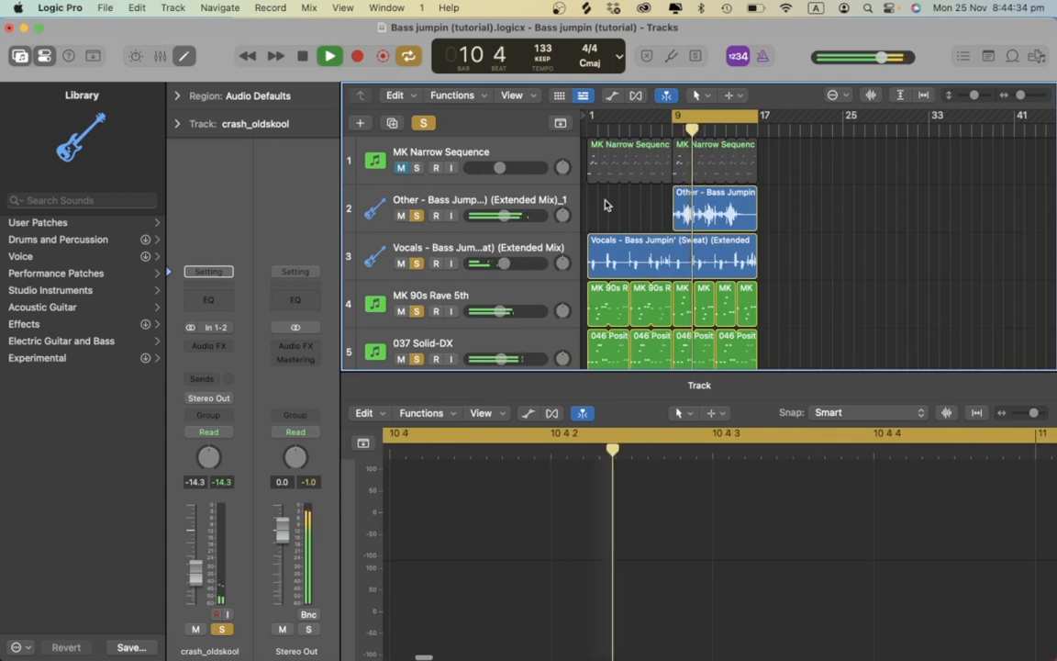
key(space)
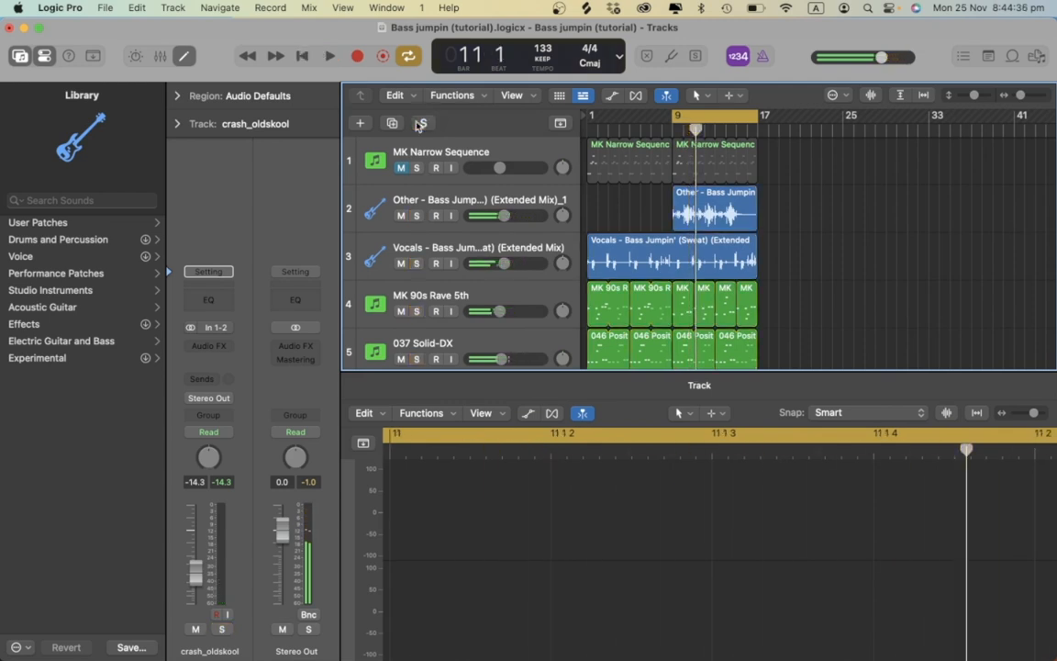
Unmute and solo the MK Narrow Sequence track, select it, and show its region from bar 9 in the Piano Roll.
click(400, 168)
alt+click(415, 168)
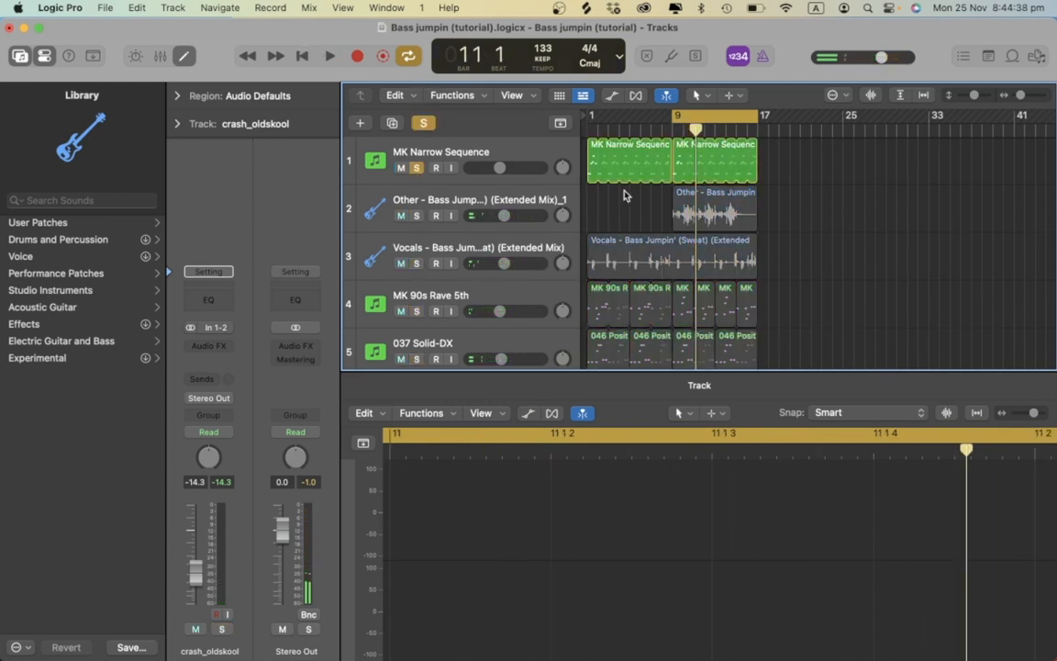
key(super+Right)
key(super+Right)
scroll(624, 195, left, 2)
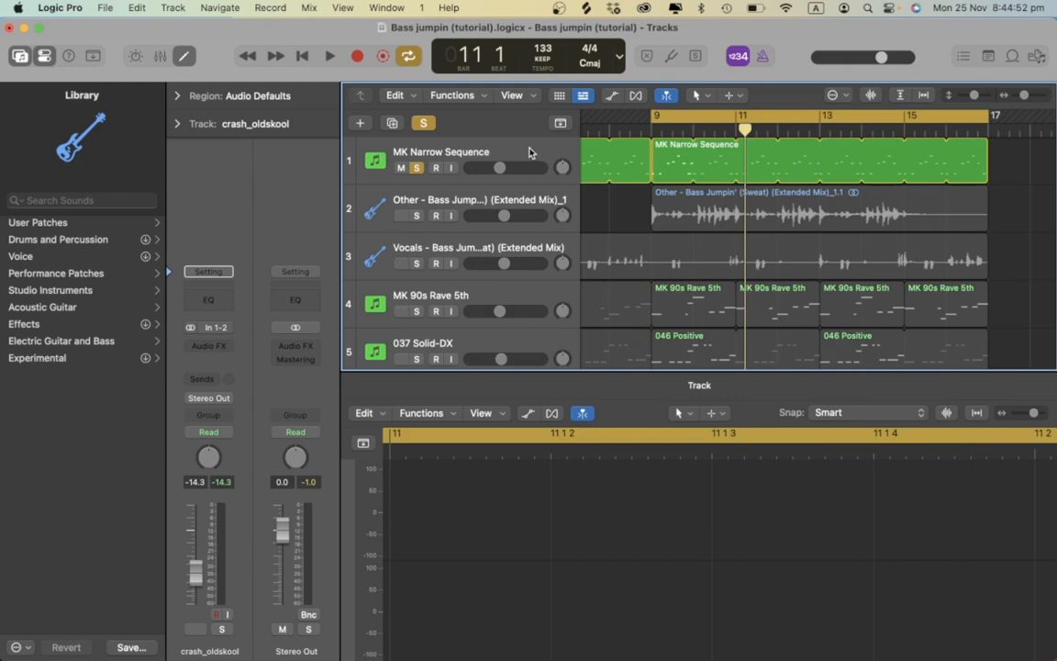
click(479, 142)
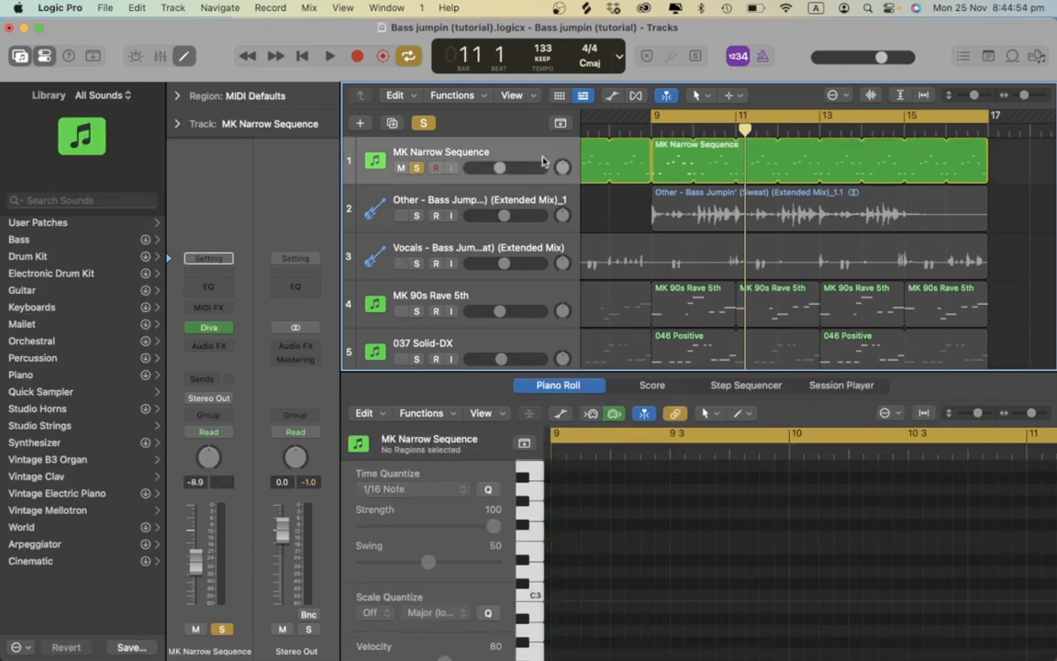
scroll(630, 549, left, 3)
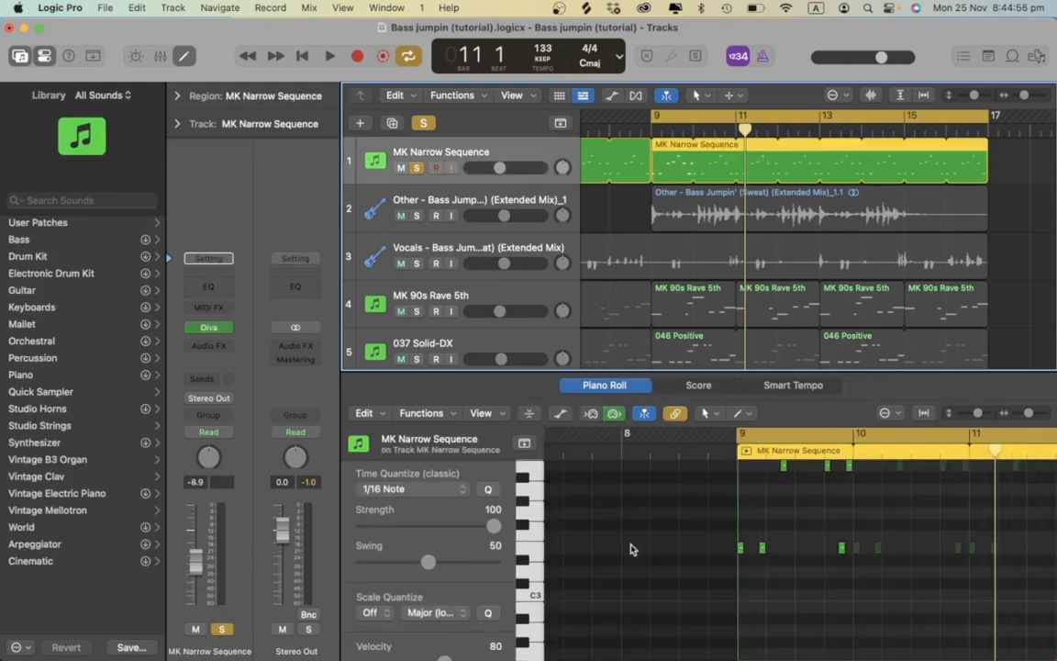
Select the repeating pattern's notes in the MK Narrow Sequence region at bar 9 to examine them, then deselect them.
drag(870, 645, 757, 513)
scroll(757, 513, up, 2)
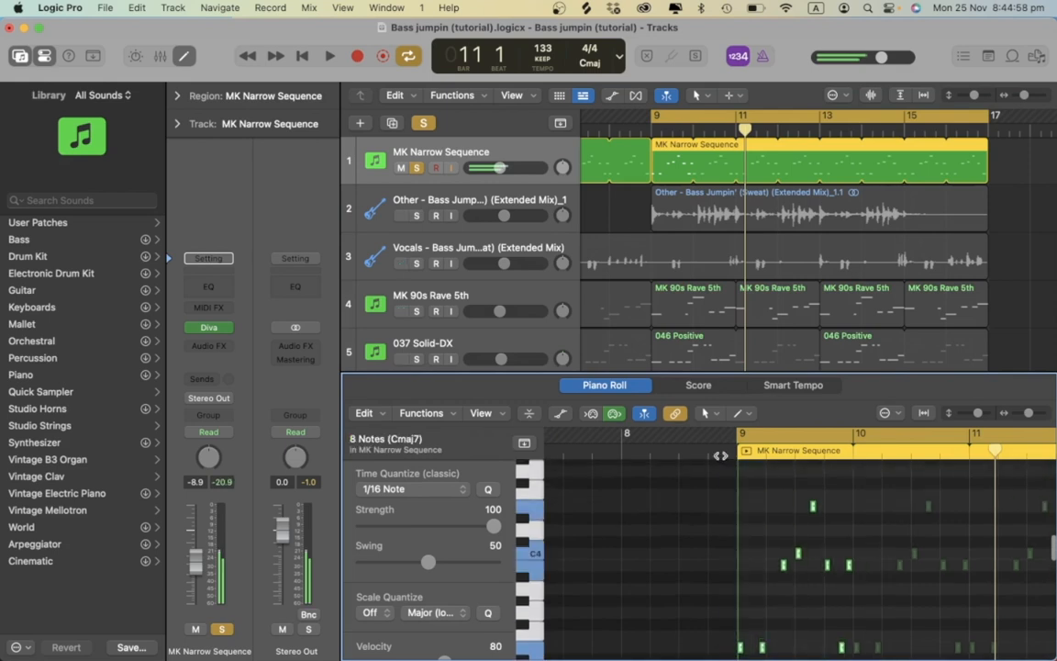
click(759, 527)
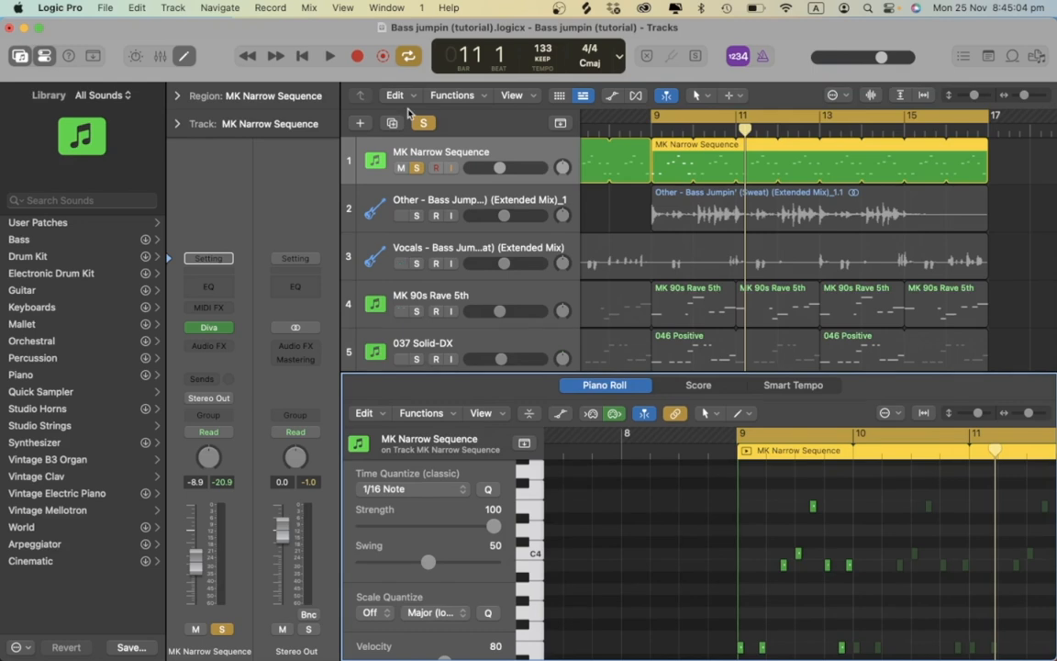
Open the track's Diva instrument, dismiss the registration notice, view the MK Narrow Sequence preset in 2 LEAD, and close the plug-in window.
click(209, 328)
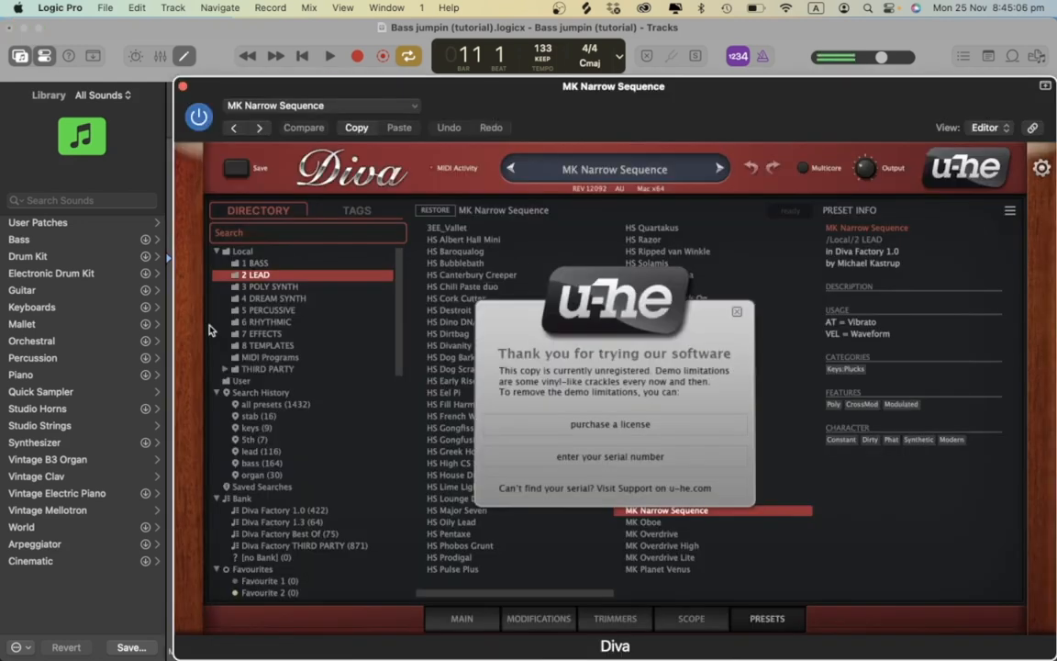
click(740, 314)
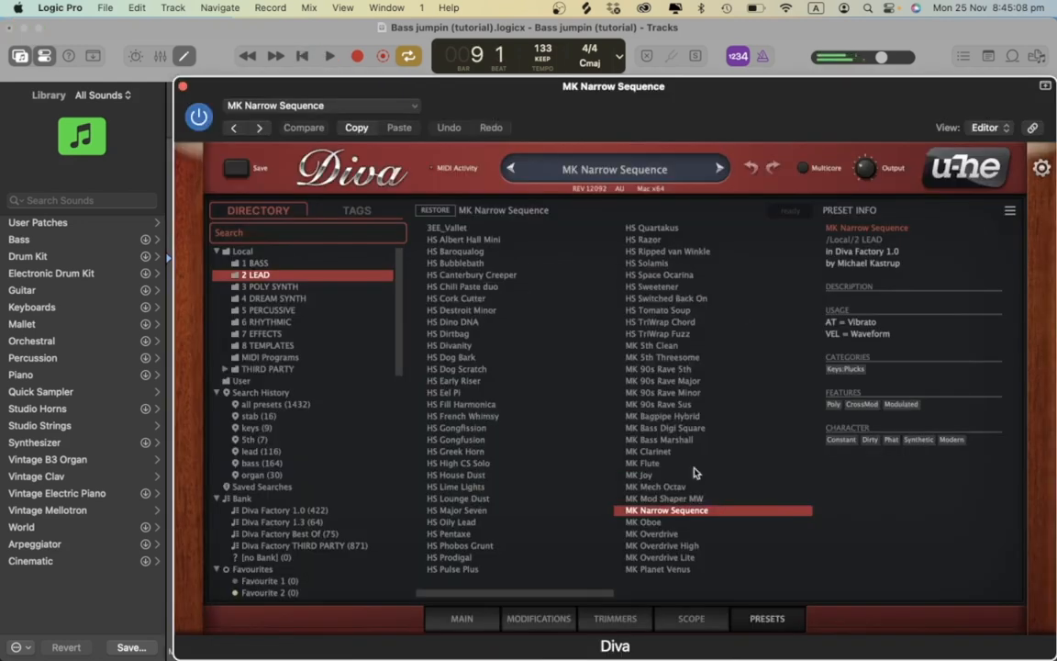
click(183, 86)
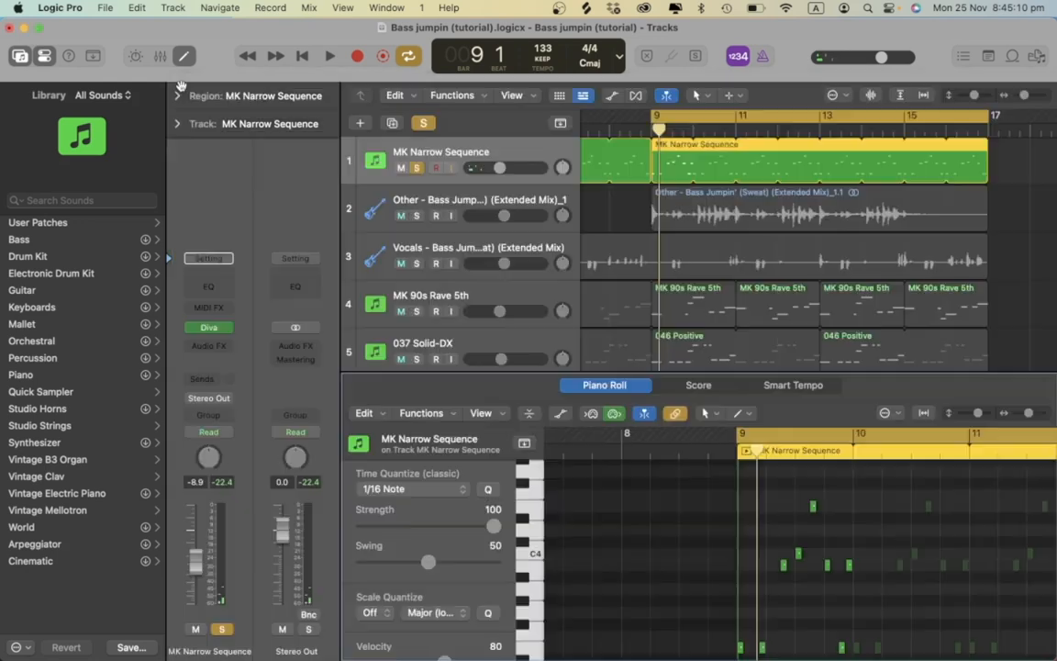
Play the soloed MK Narrow Sequence, adding Other, Vocals, MK 90s Rave 5th and 037 Solid-DX to the solo, then clear all solos and stop.
key(space)
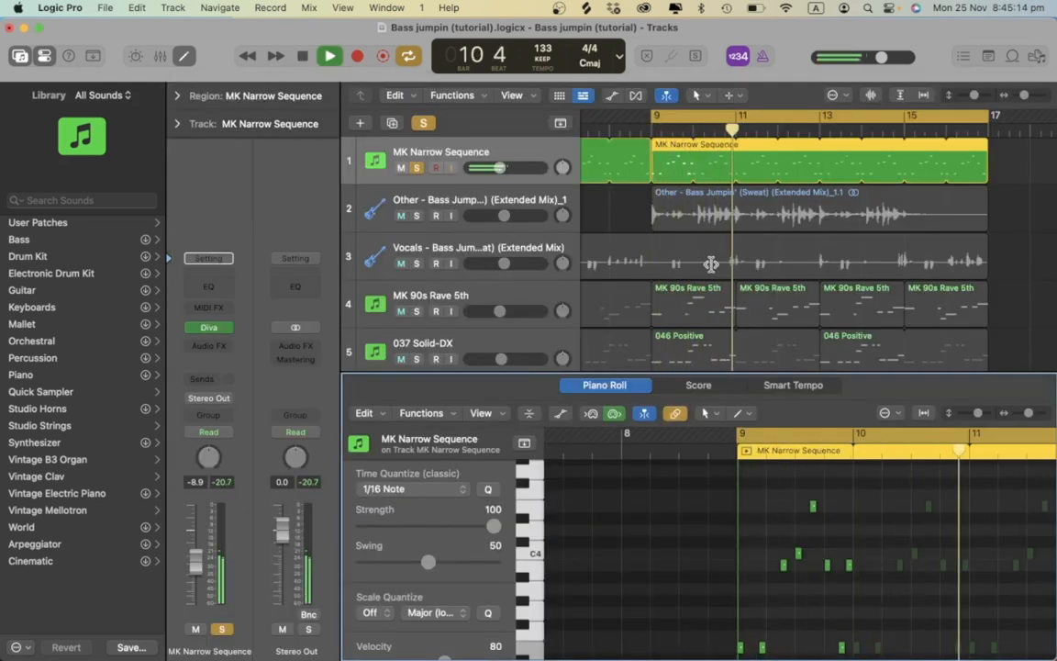
click(417, 218)
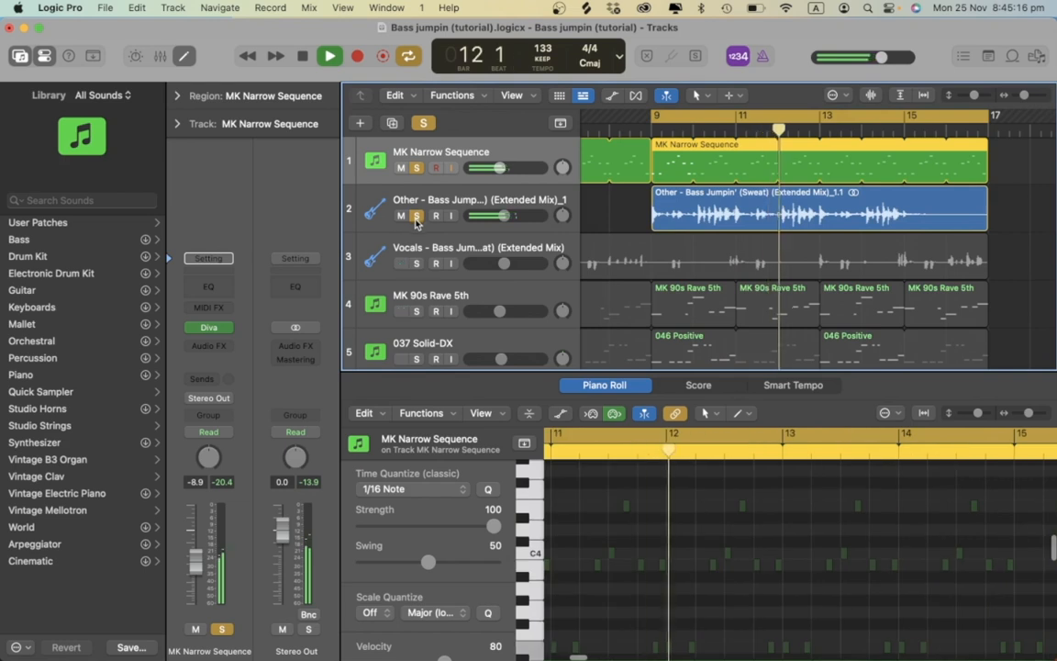
click(416, 263)
click(416, 311)
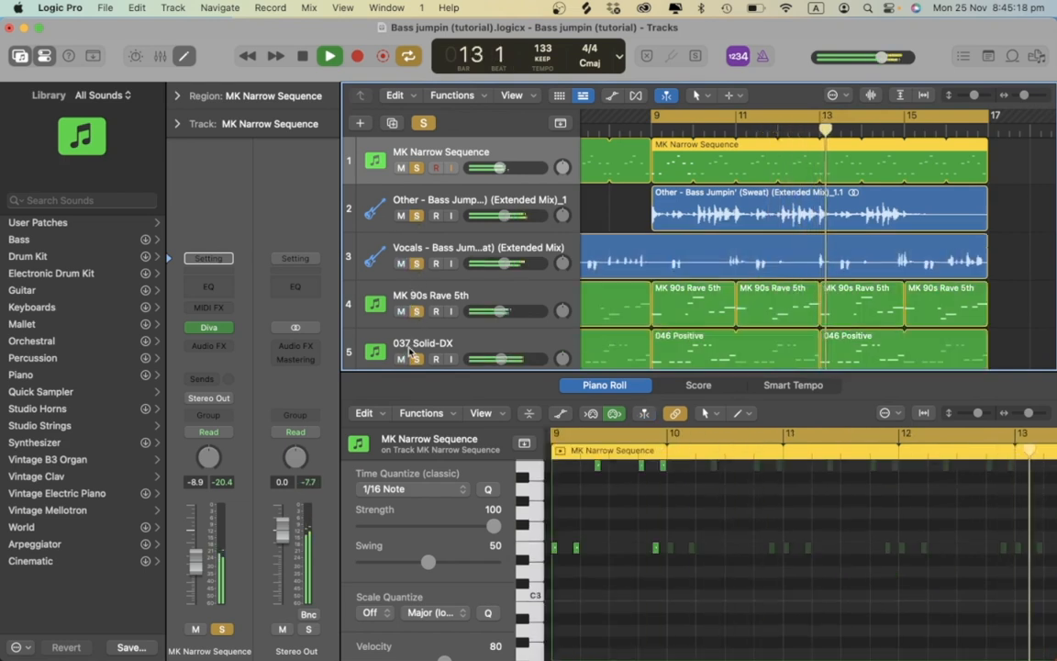
click(415, 358)
scroll(422, 330, down, 2)
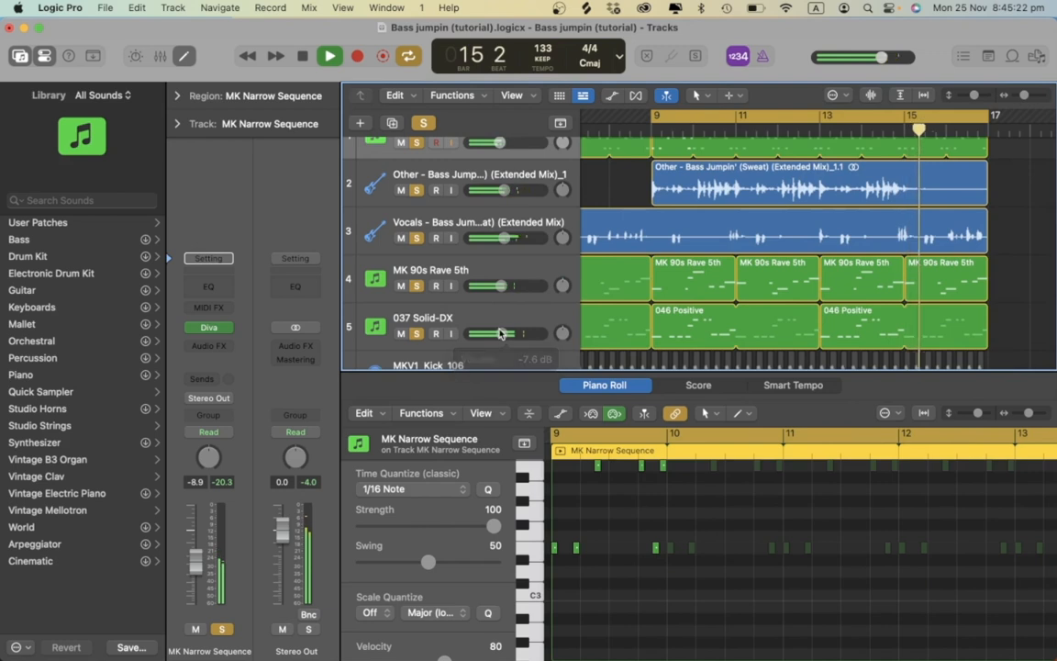
click(608, 187)
scroll(608, 187, up, 2)
click(424, 122)
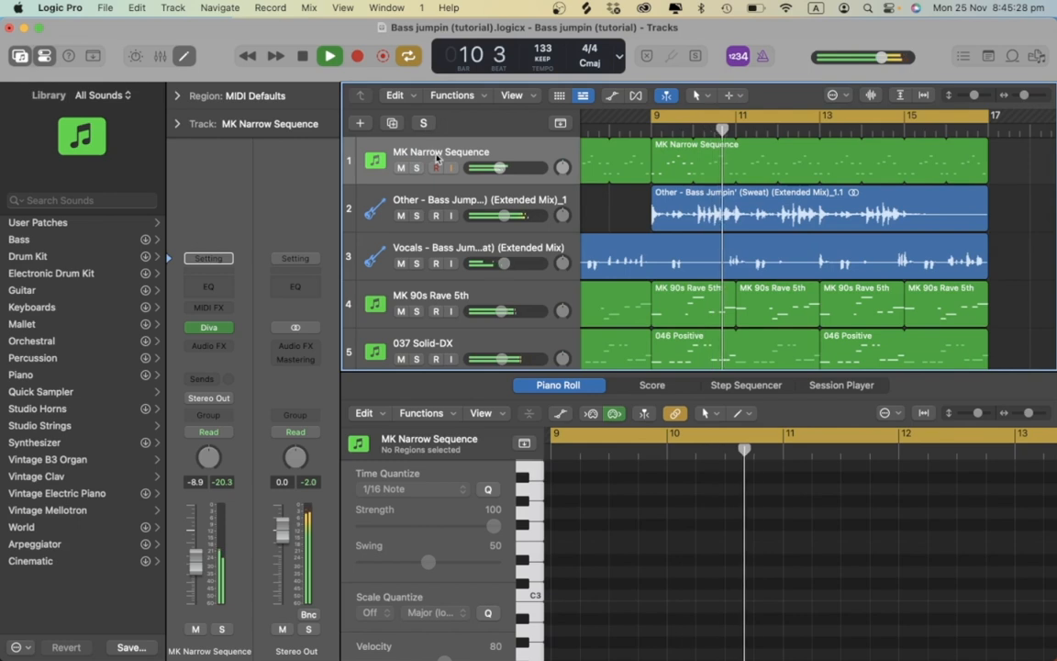
key(space)
Select the MK Narrow Sequence region, mute its track, and select the first two notes at bar 9 in the Piano Roll.
click(670, 166)
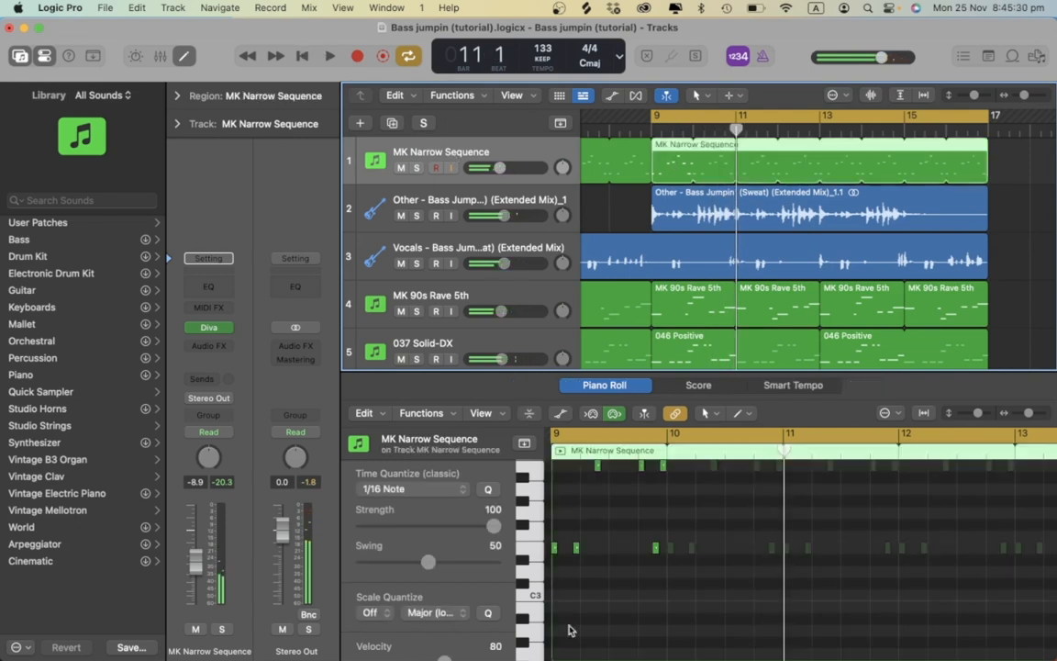
key(ctrl+m)
scroll(591, 578, left, 5)
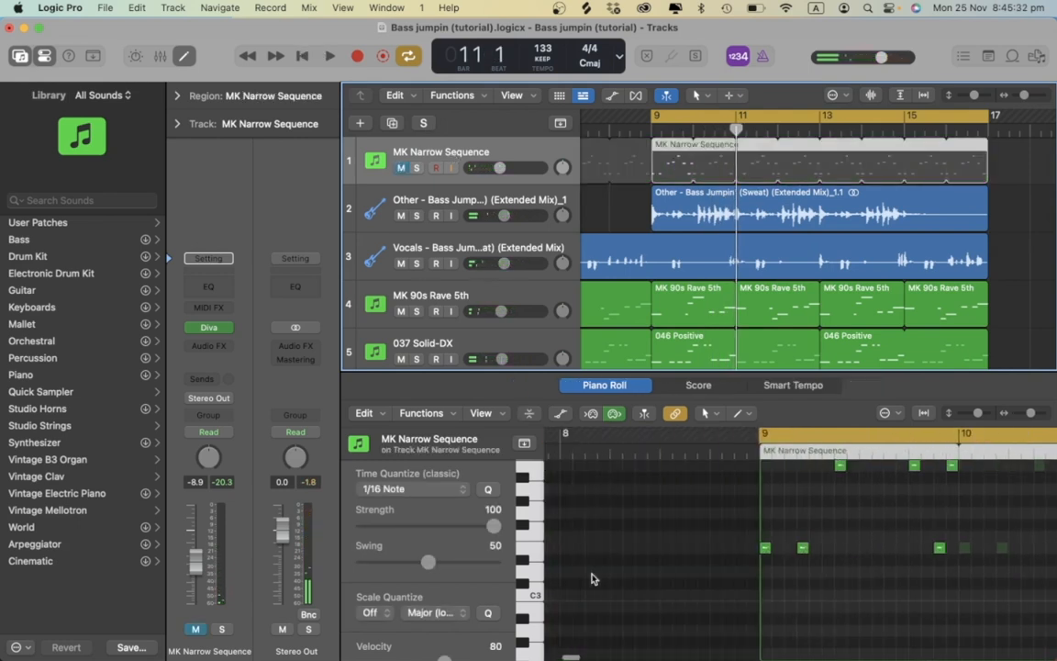
drag(1000, 566, 909, 540)
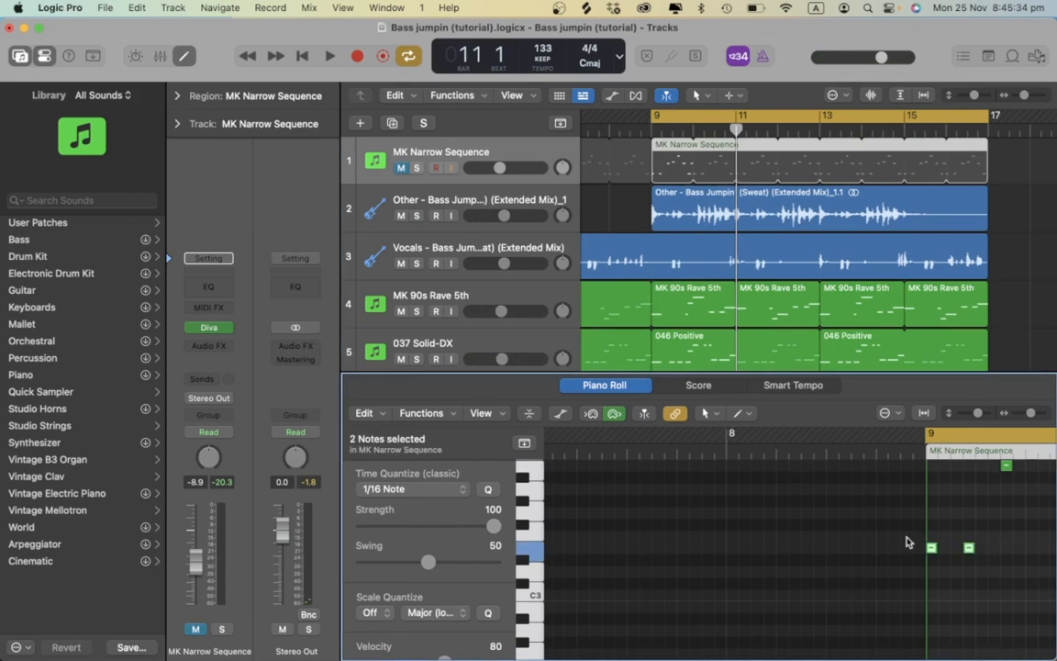
Audition further notes of the MK Narrow Sequence pattern in bar 9 one at a time, including the last low note.
scroll(899, 537, right, 5)
scroll(899, 538, up, 3)
click(788, 562)
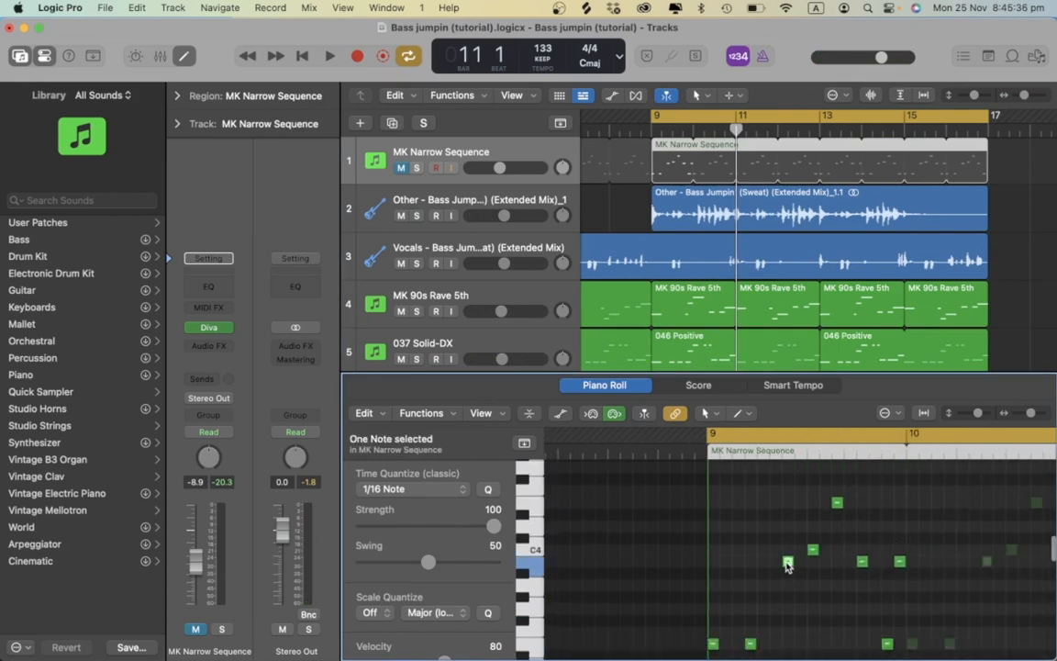
click(813, 550)
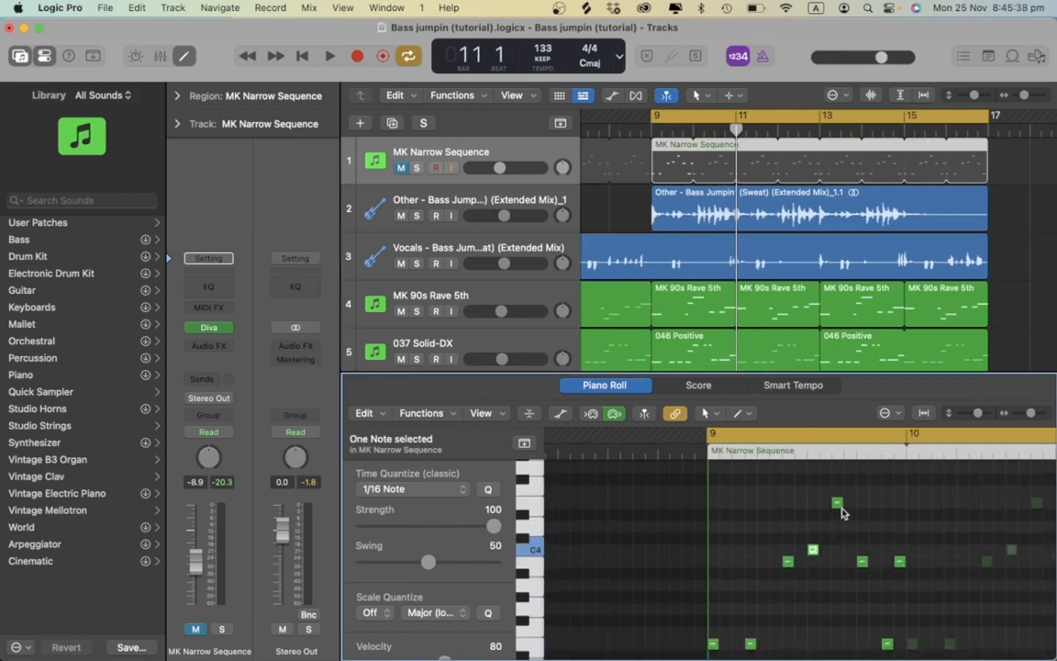
click(839, 504)
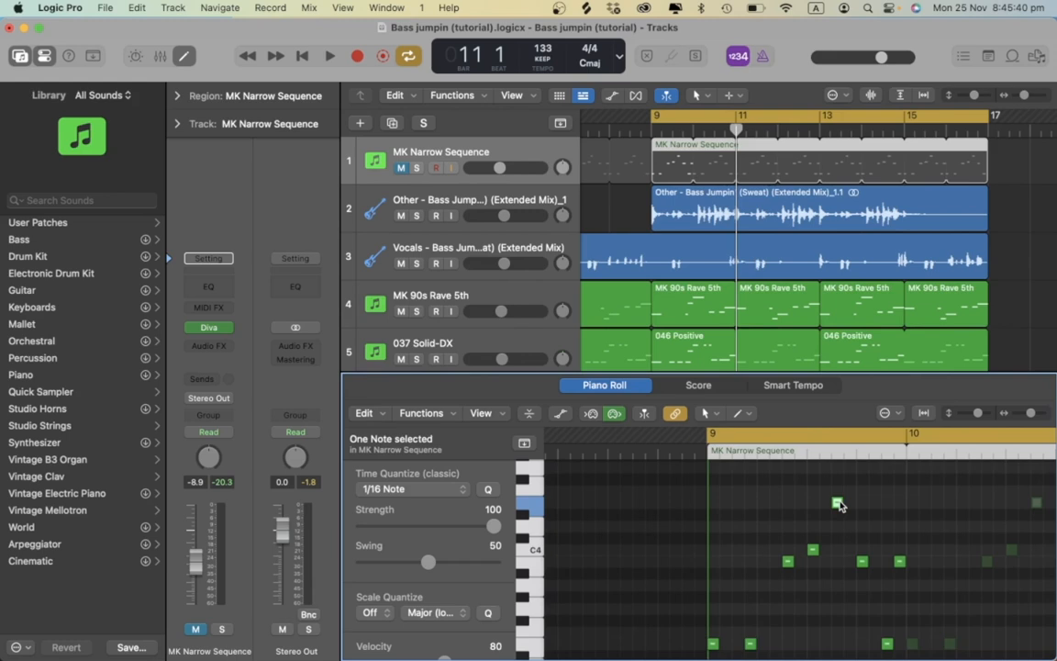
click(862, 562)
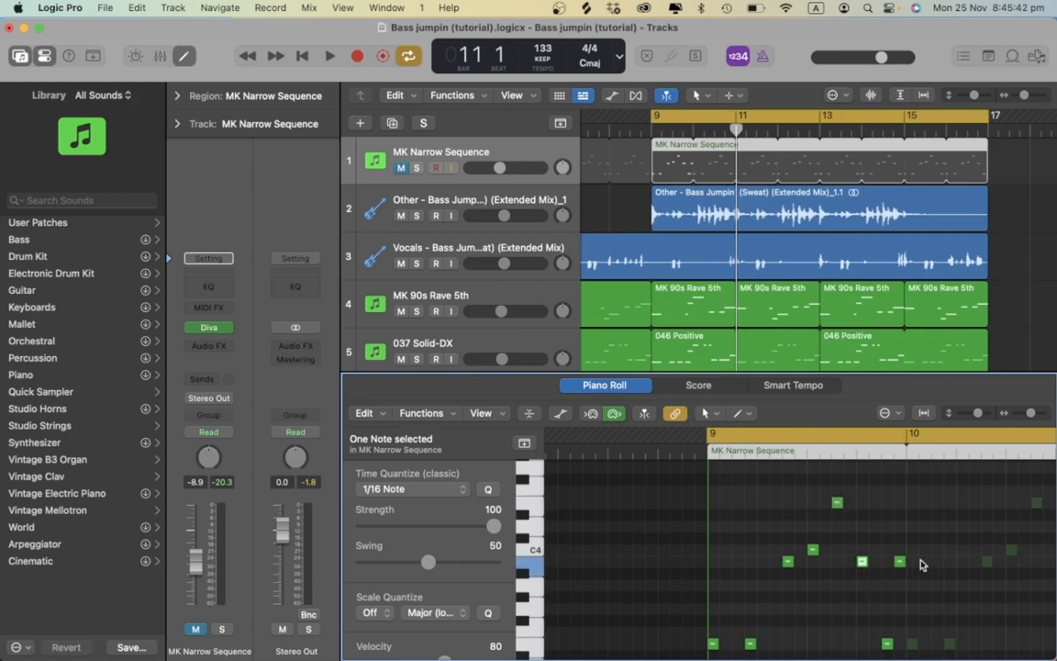
scroll(876, 605, down, 2)
click(887, 598)
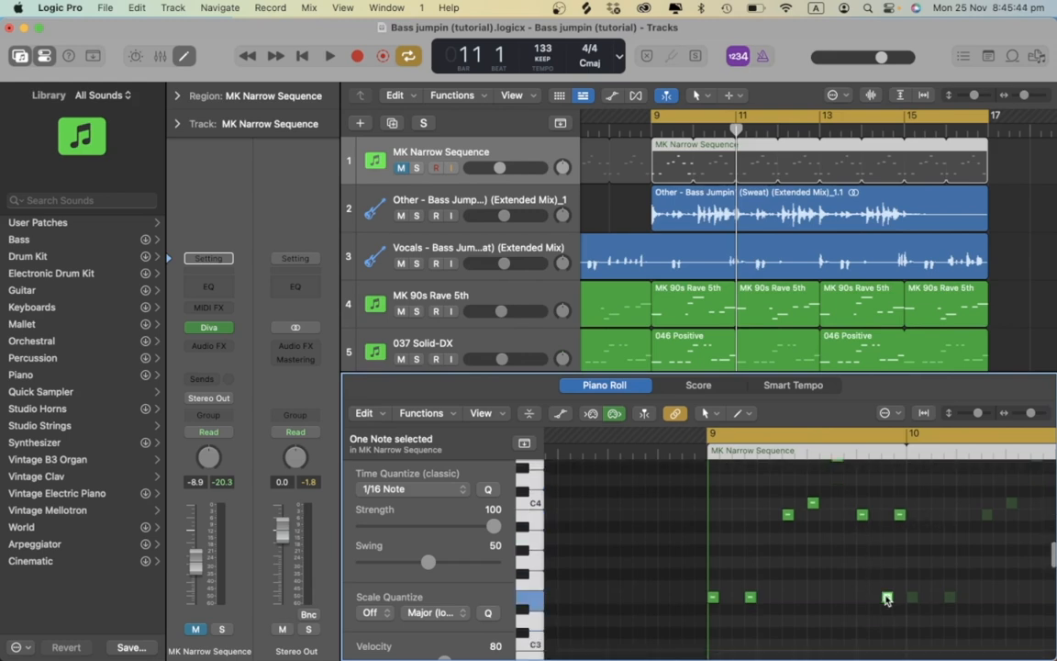
Play the cycle from bar 9, unmute MK Narrow Sequence, and briefly solo the five tracks from it down to 037 Solid-DX.
key(space)
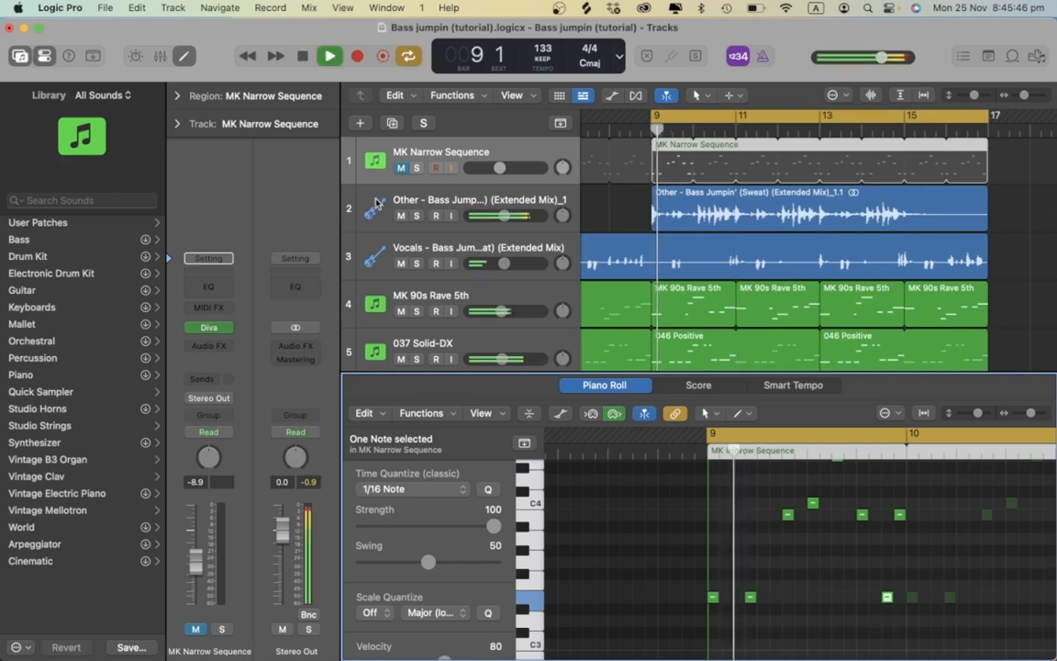
click(390, 165)
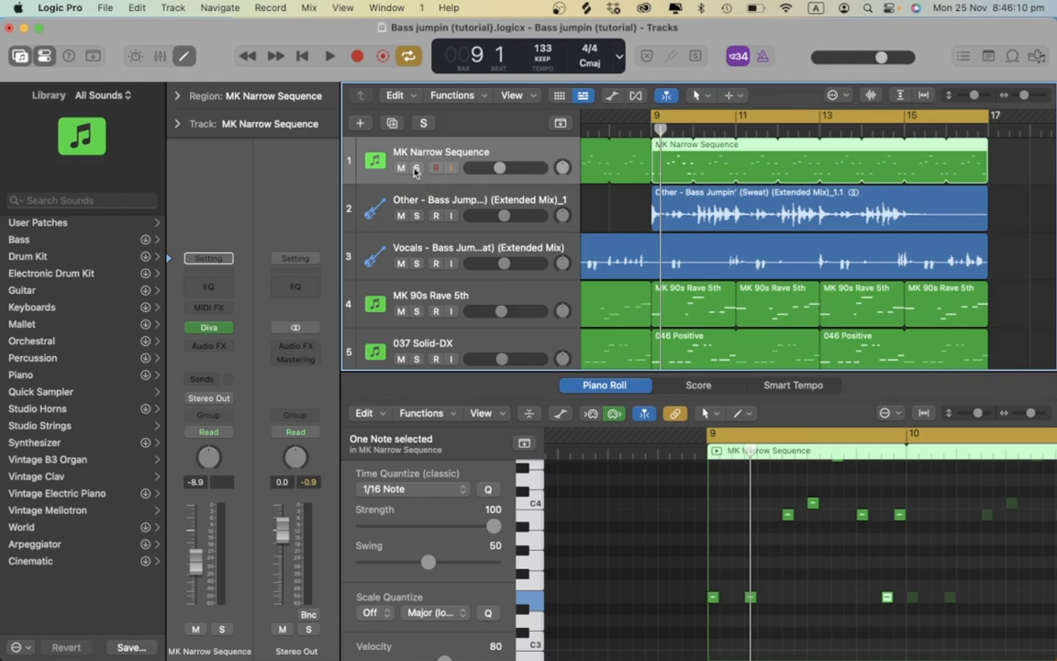
drag(416, 168, 416, 338)
click(596, 210)
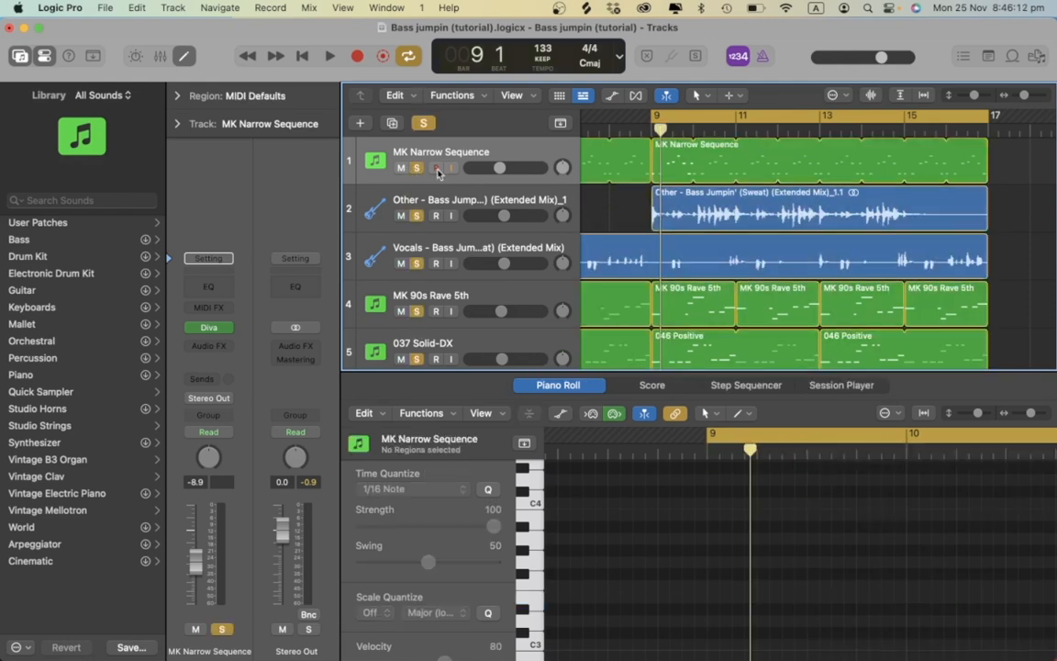
drag(416, 168, 418, 337)
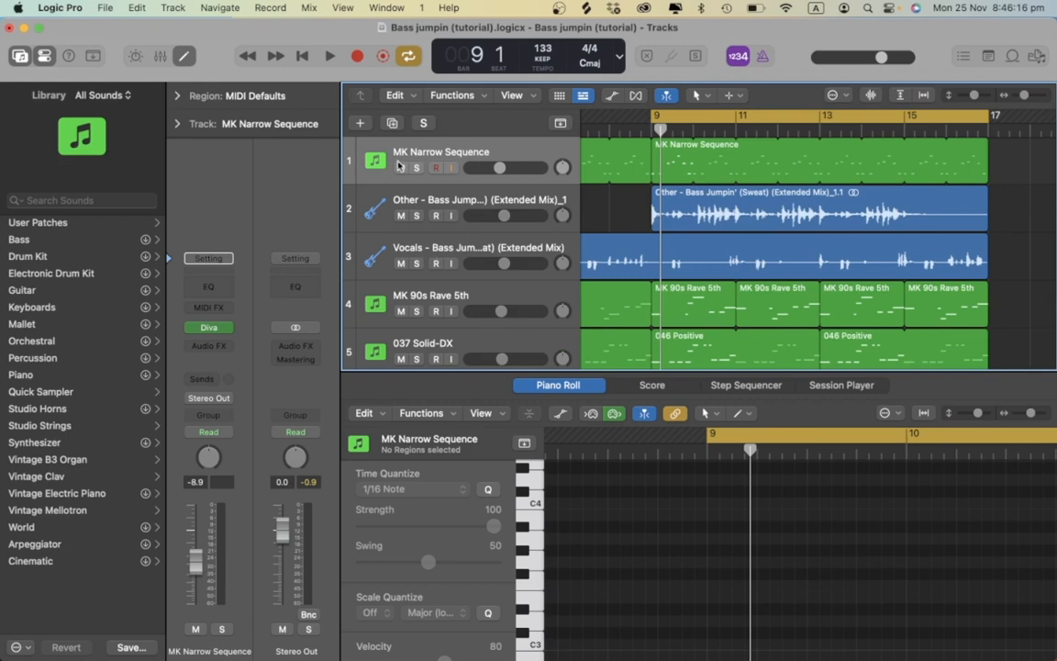
Play briefly from bar 9, mute MK Narrow Sequence and MK 90s Rave 5th, then unmute only MK Narrow Sequence.
key(space)
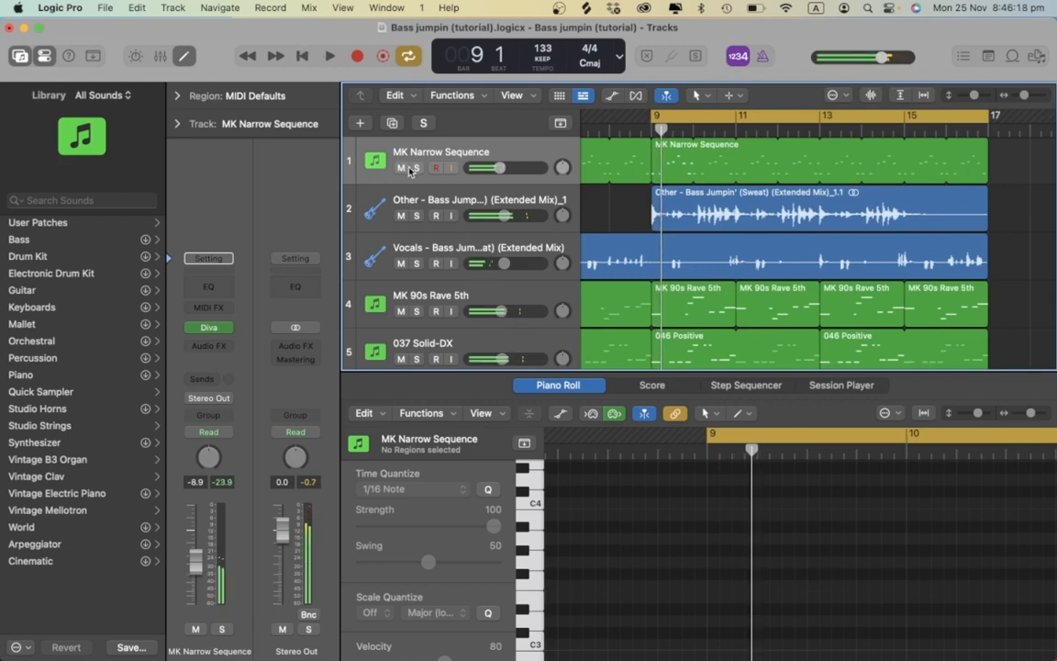
click(402, 168)
click(402, 312)
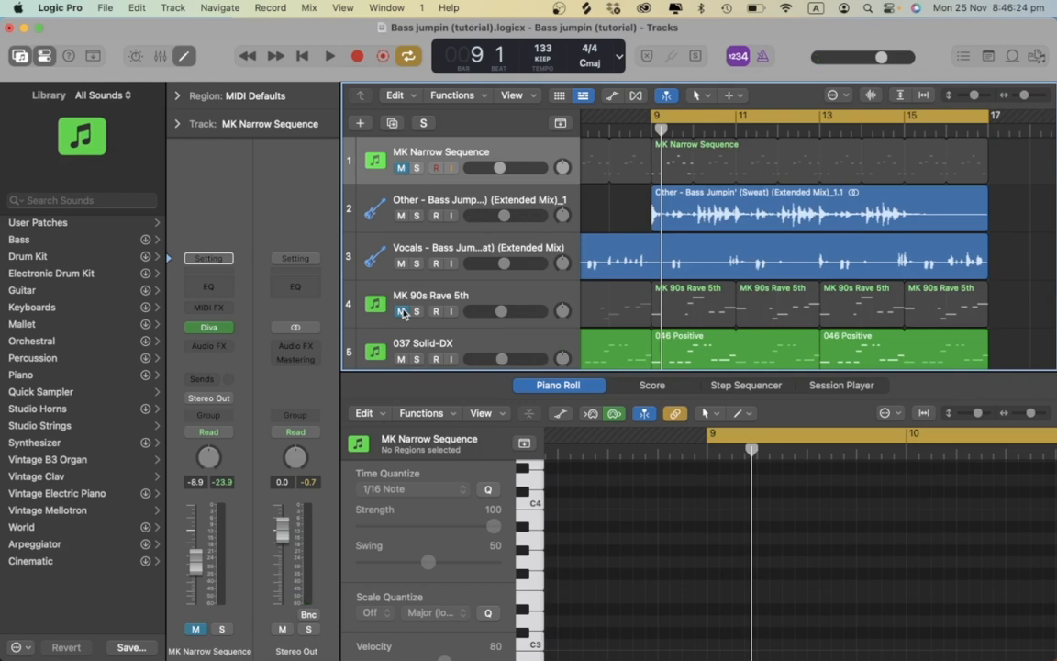
click(402, 312)
click(402, 312)
click(663, 166)
click(583, 209)
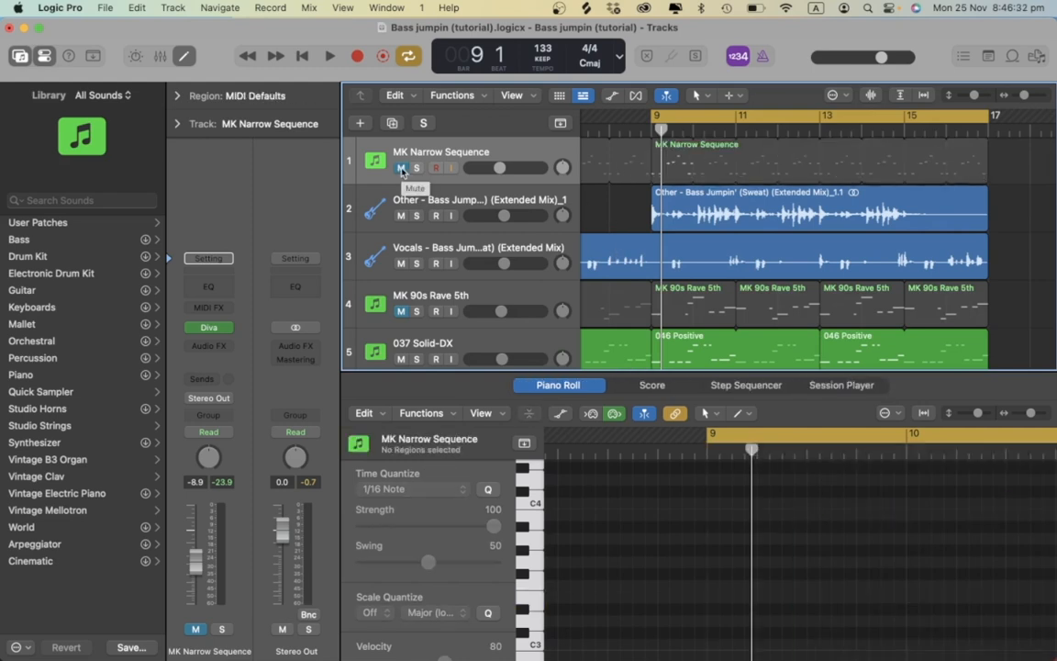
click(401, 167)
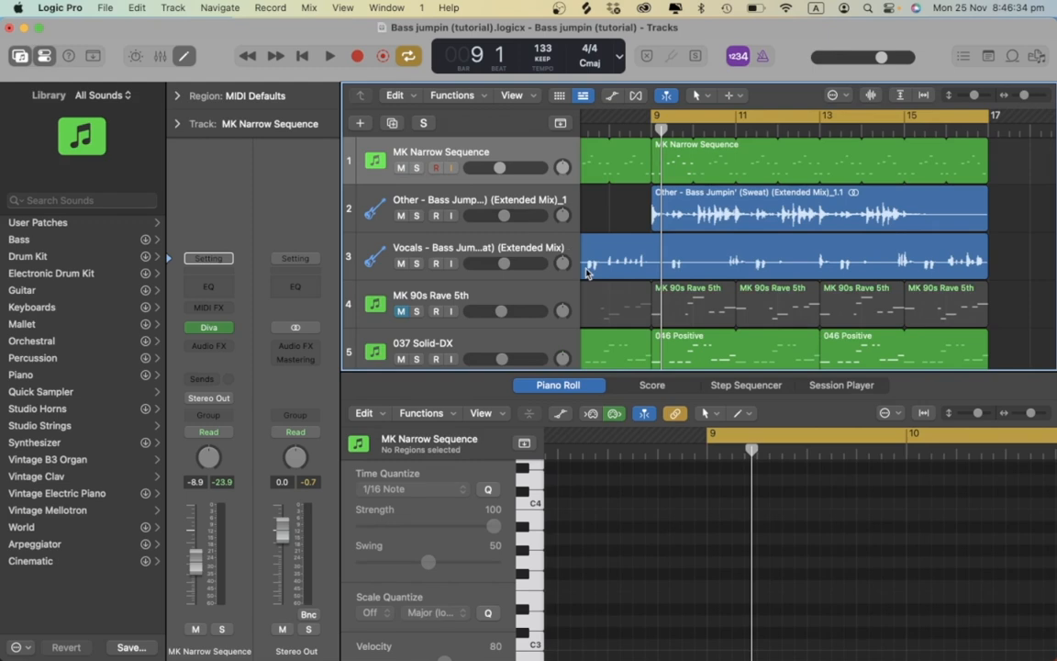
Play from bar 9, bring in MK 90s Rave 5th by unmuting it, briefly mute MKV1_Kick_106 for comparison, and stop playback.
key(space)
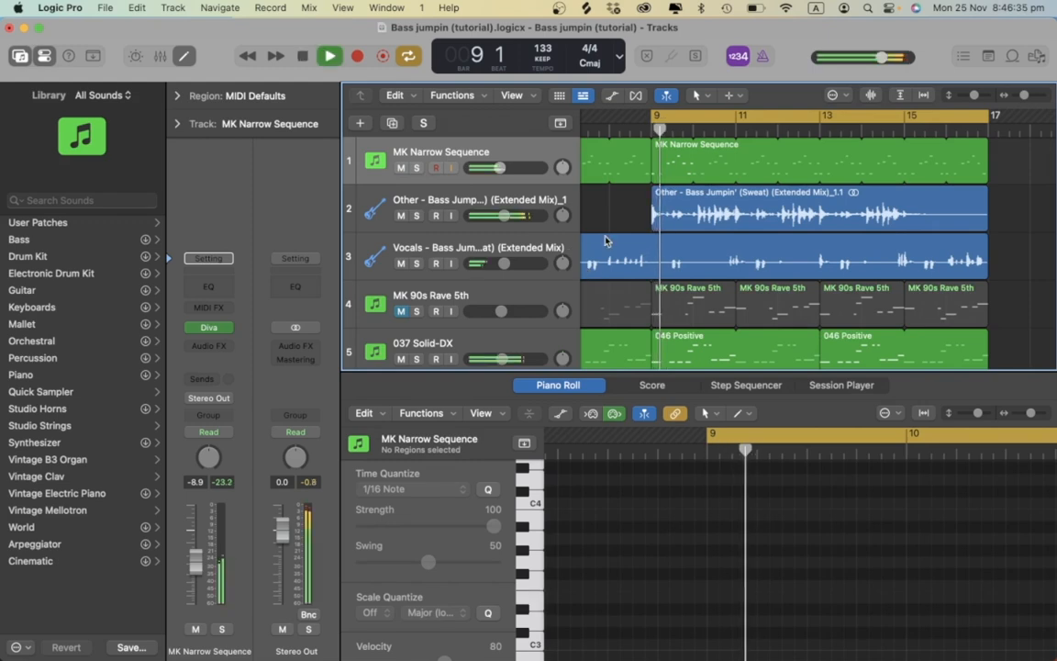
click(401, 311)
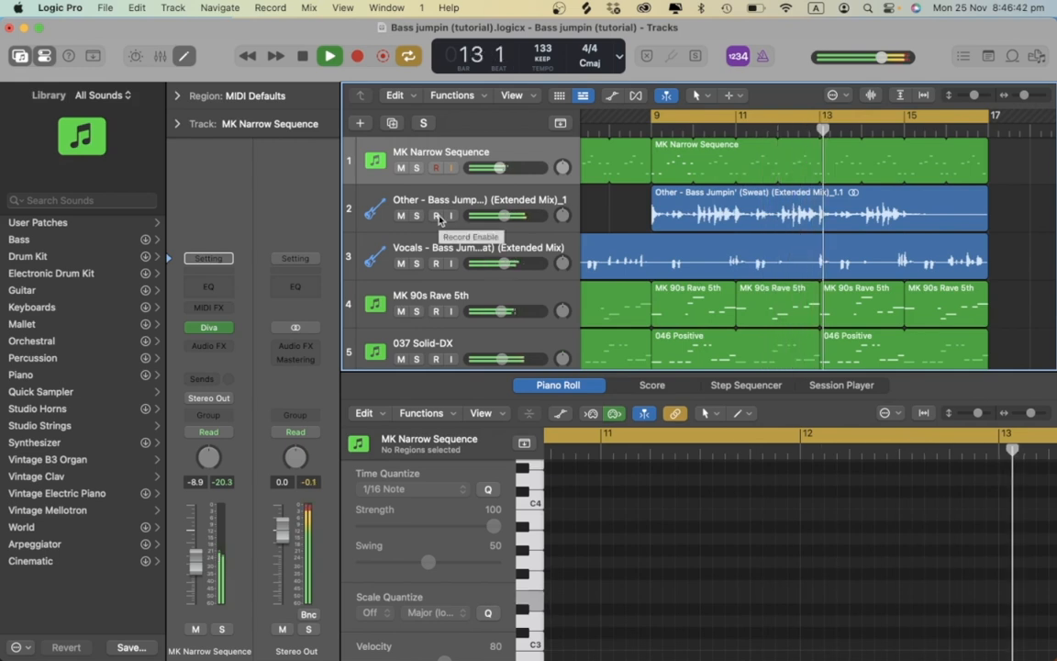
scroll(401, 275, down, 3)
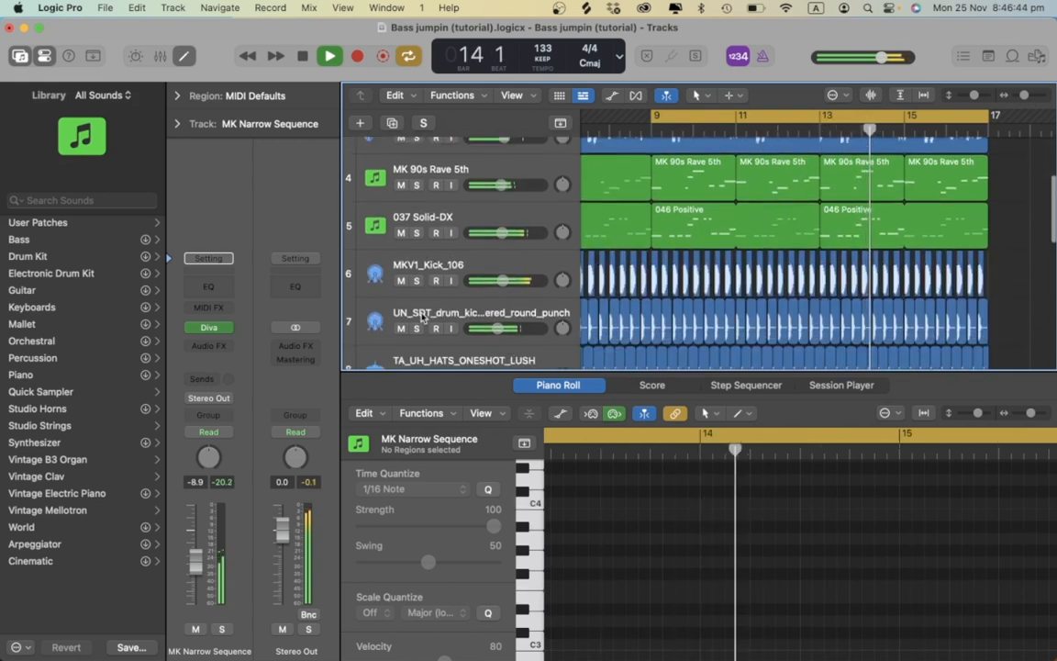
click(401, 281)
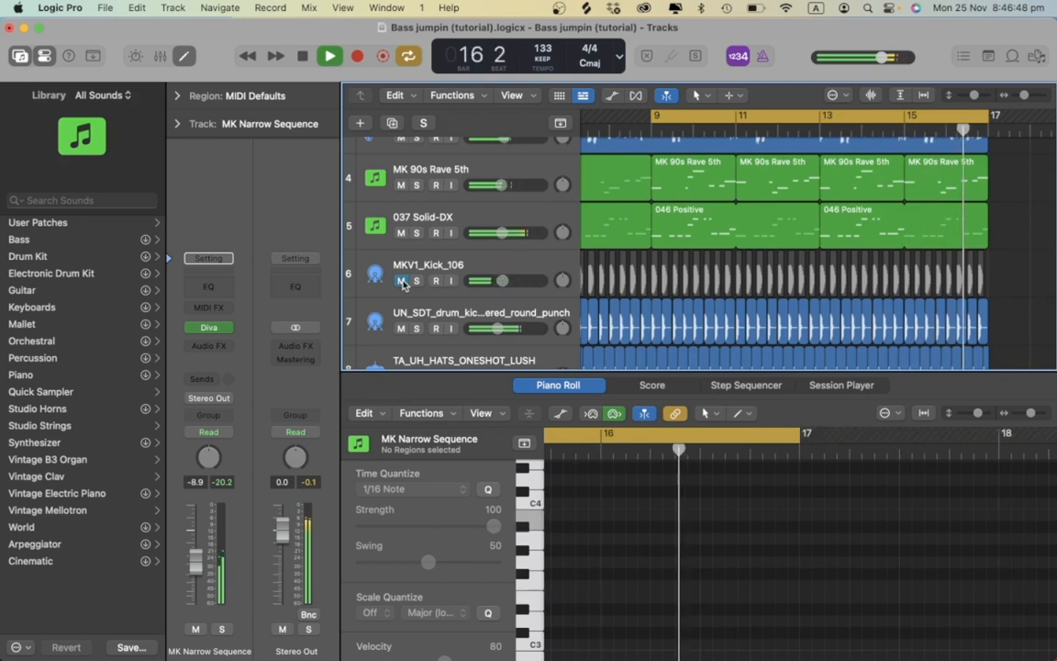
click(401, 281)
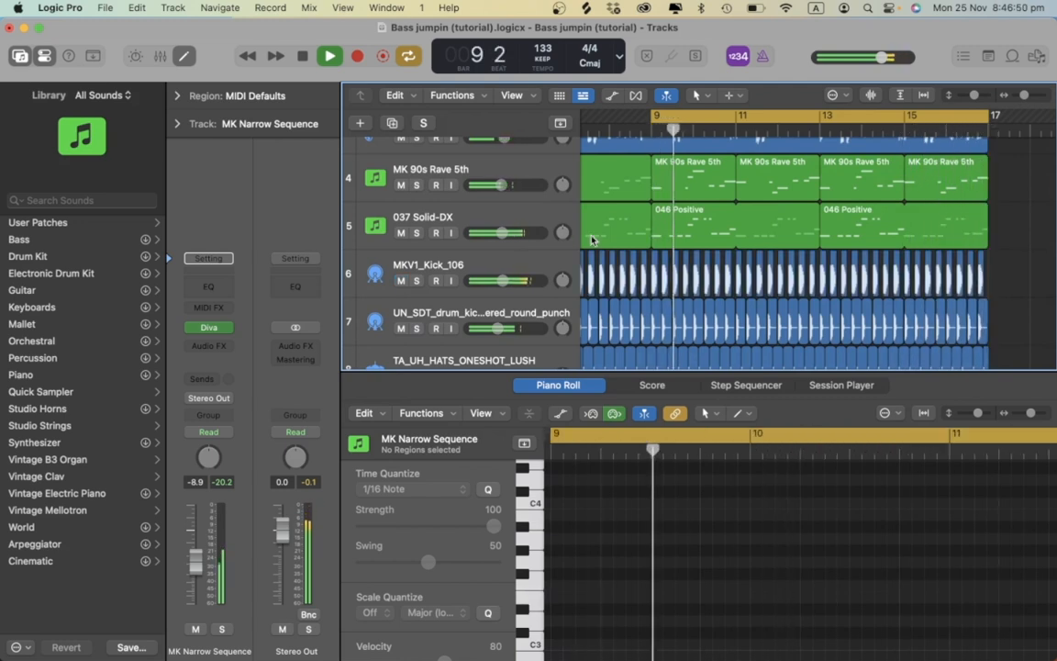
scroll(715, 233, up, 5)
key(space)
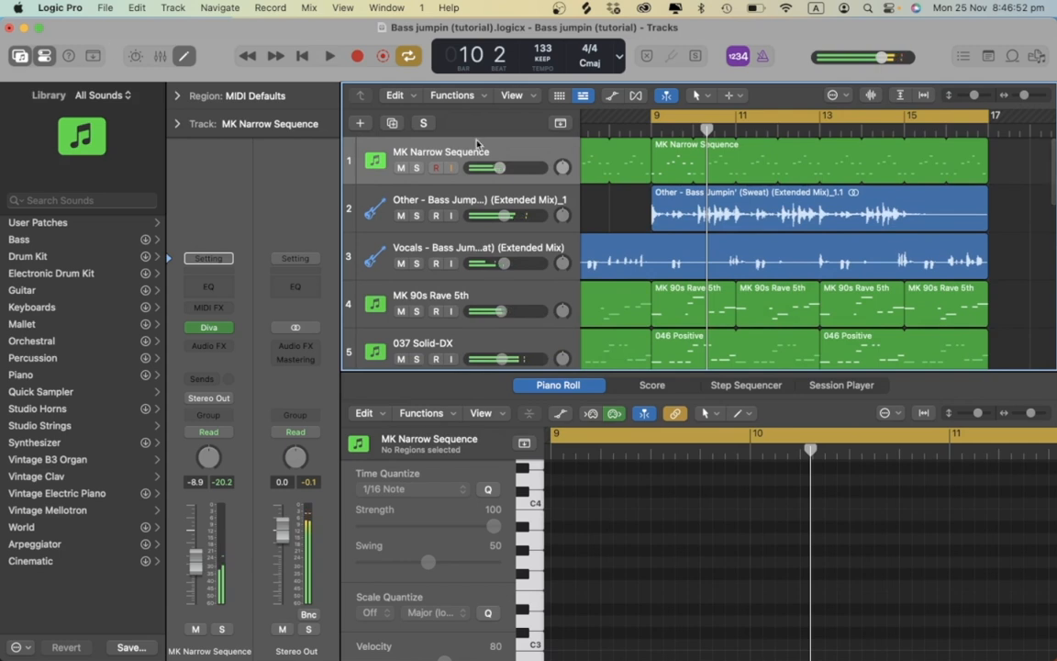
Mute the MK Narrow Sequence and MK 90s Rave 5th tracks.
click(401, 167)
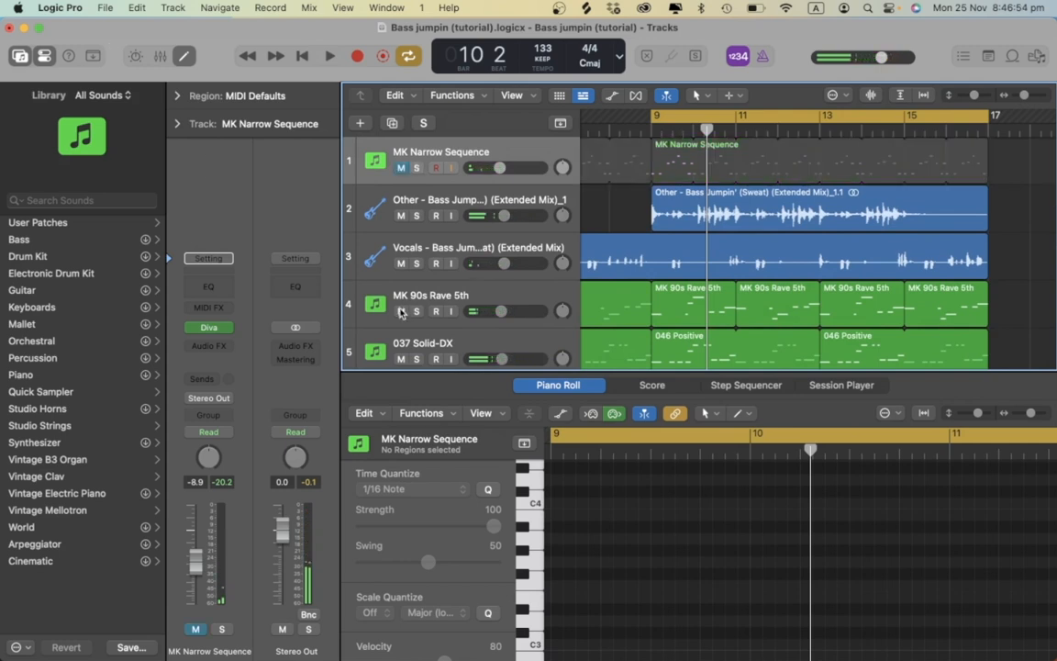
click(401, 310)
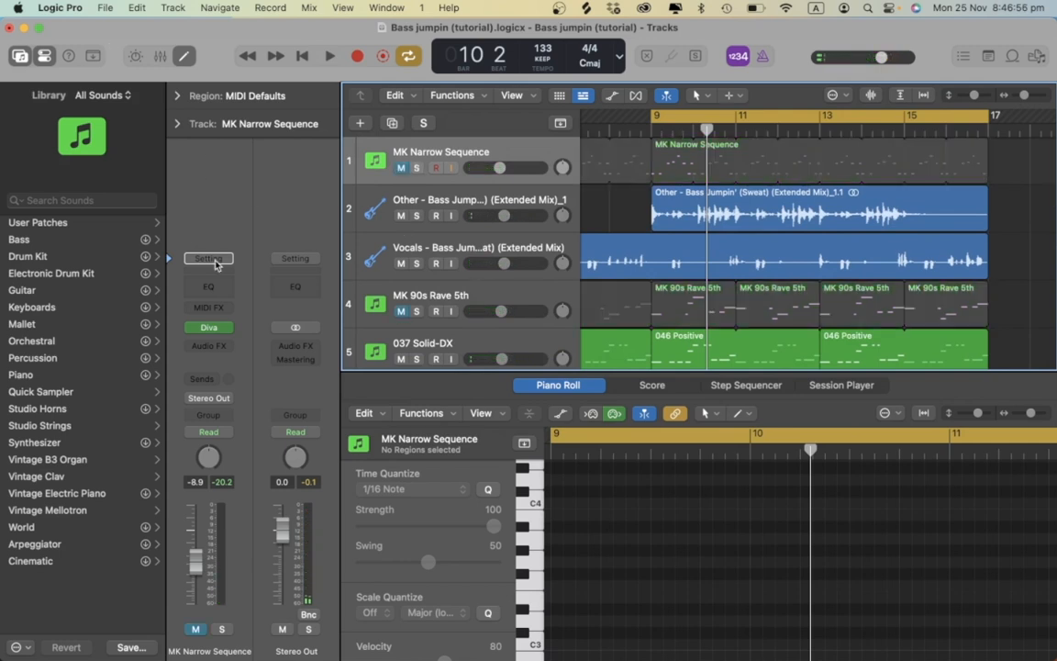
scroll(684, 225, down, 5)
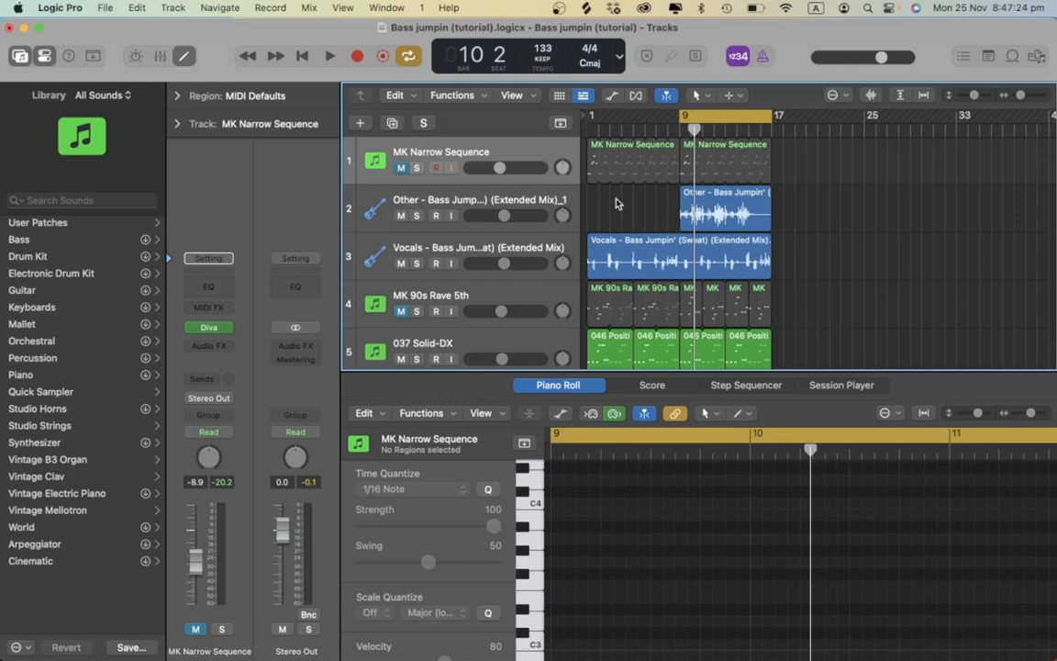
Unmute the MK 90s Rave 5th track and clear the region selection.
click(400, 310)
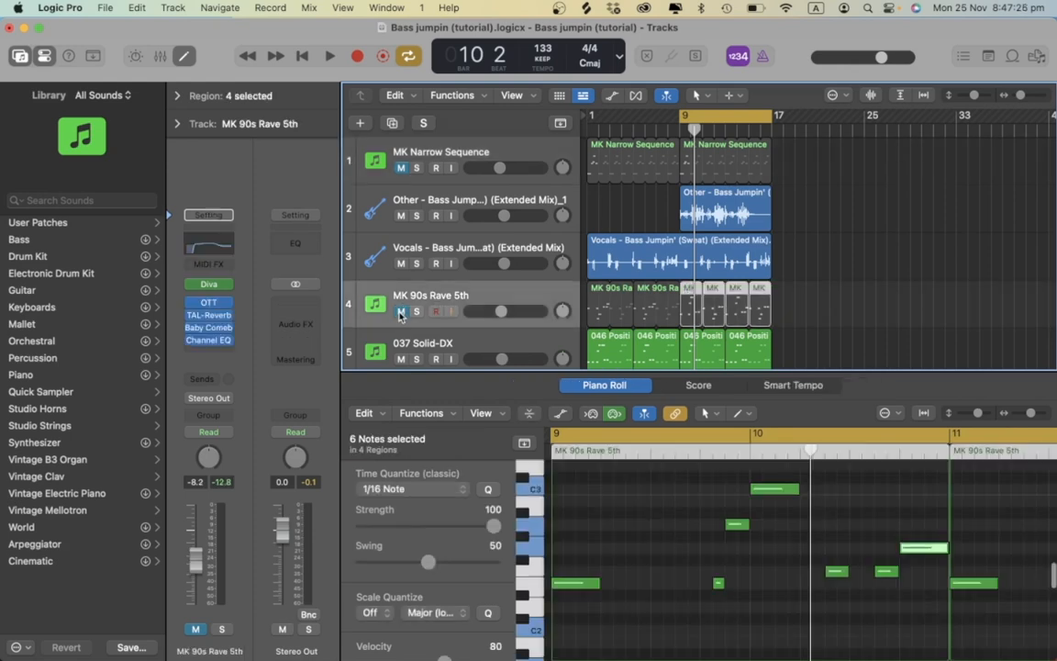
click(645, 208)
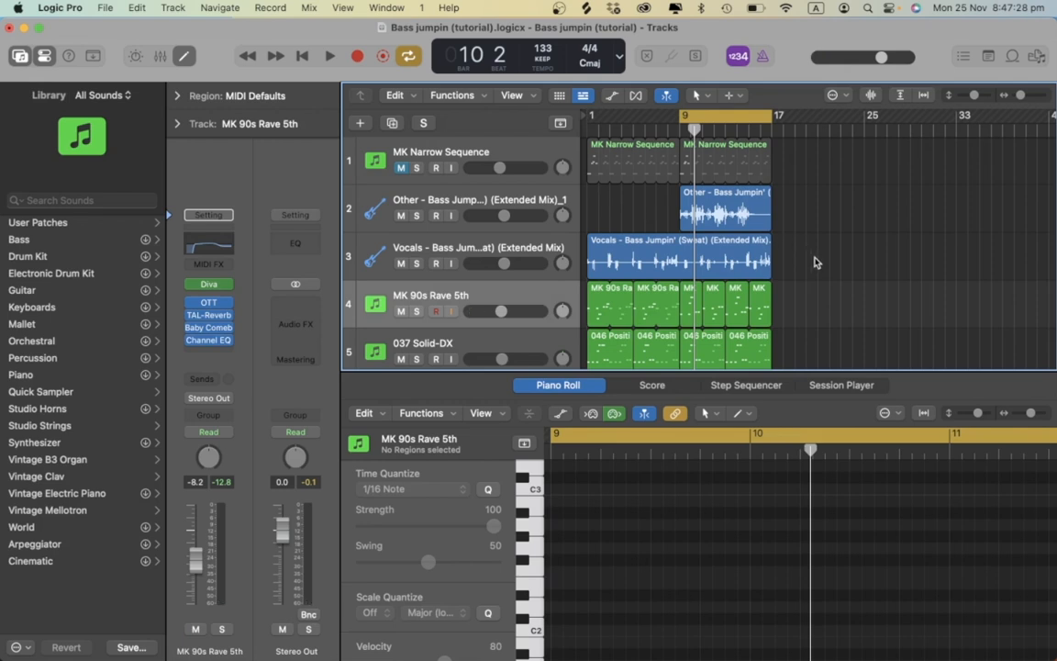
Highlight the original song's Other and Vocals stem regions, clear the selection, and look over the synth and kick tracks beneath them.
drag(813, 262, 560, 214)
click(617, 212)
key(super+Right)
key(super+Right)
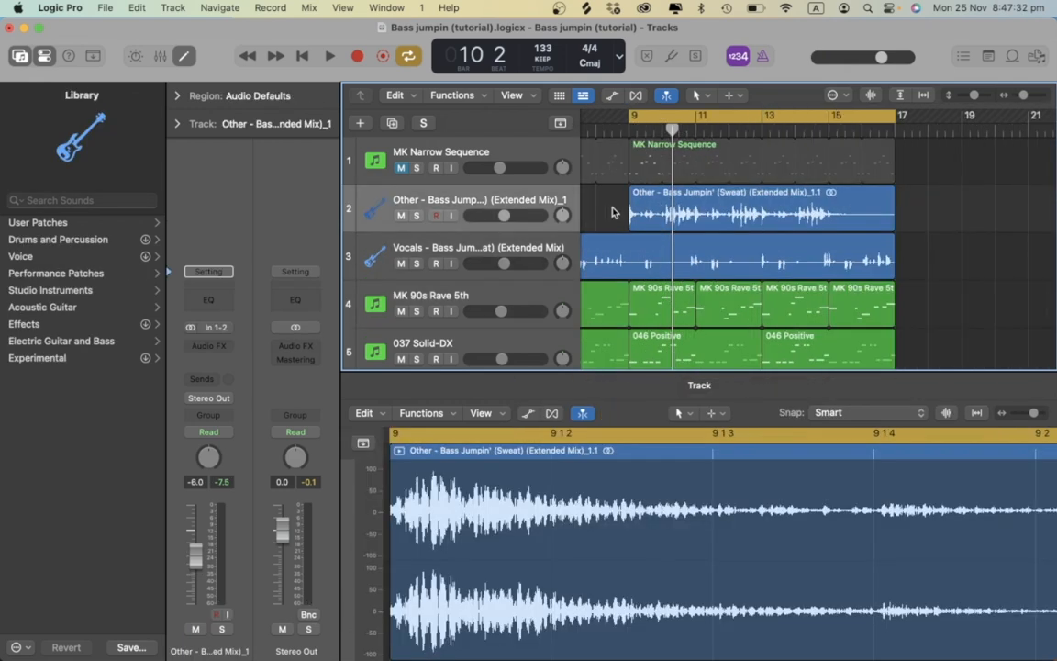
drag(881, 267, 500, 217)
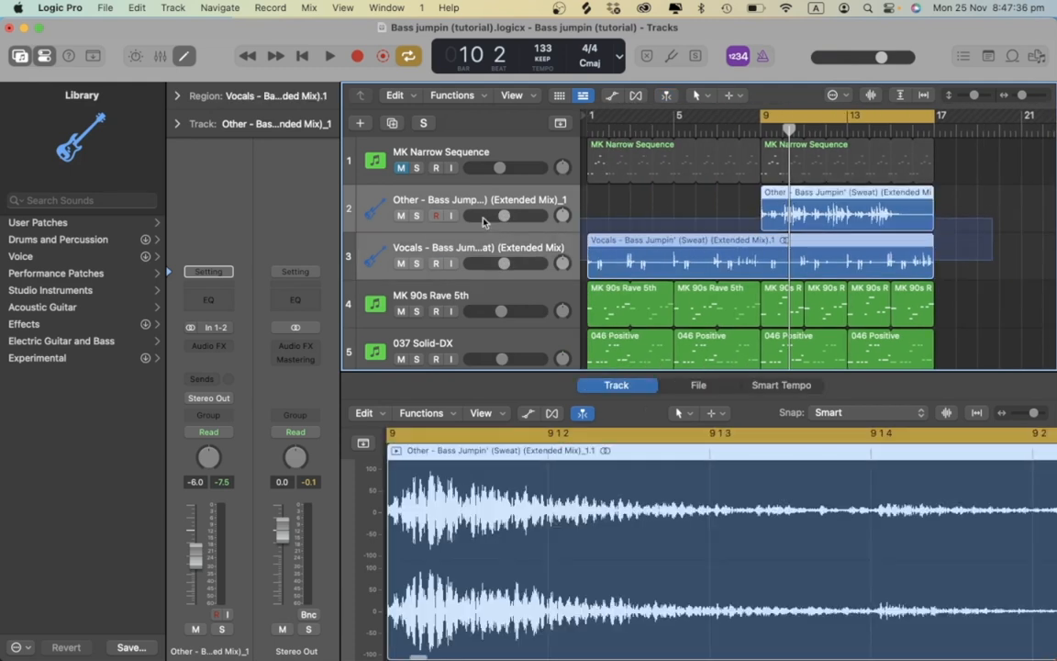
click(645, 206)
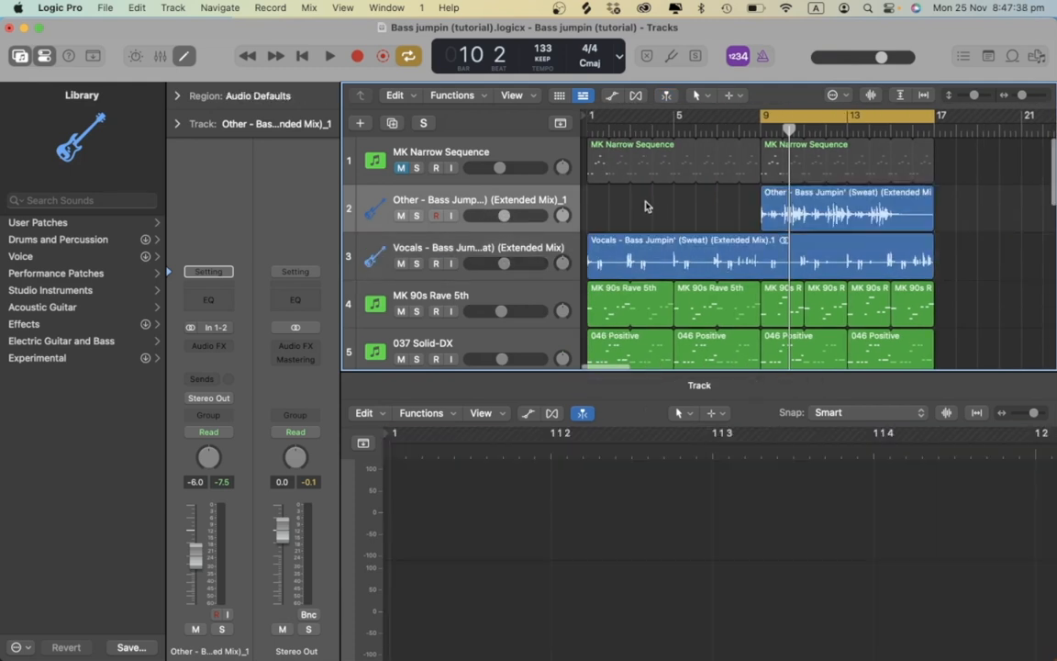
scroll(645, 206, down, 3)
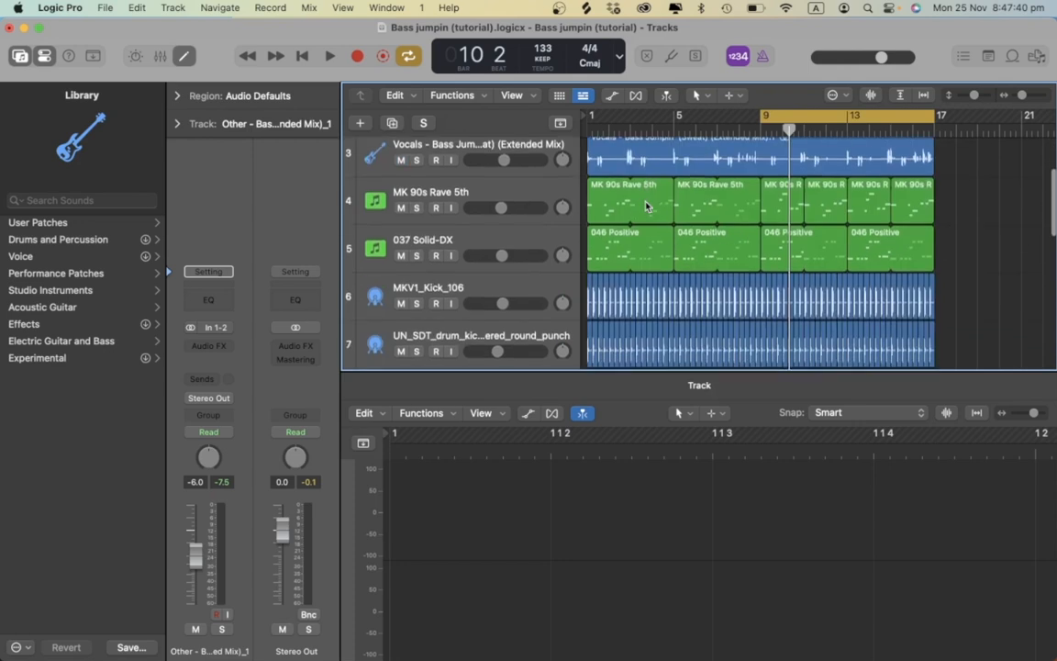
scroll(645, 206, up, 3)
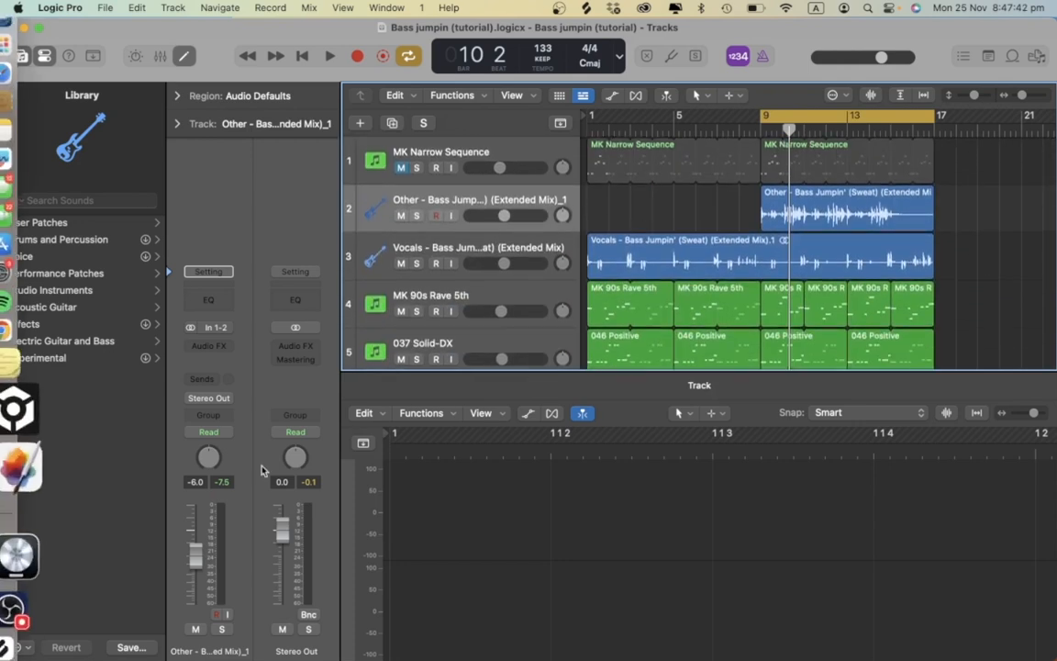